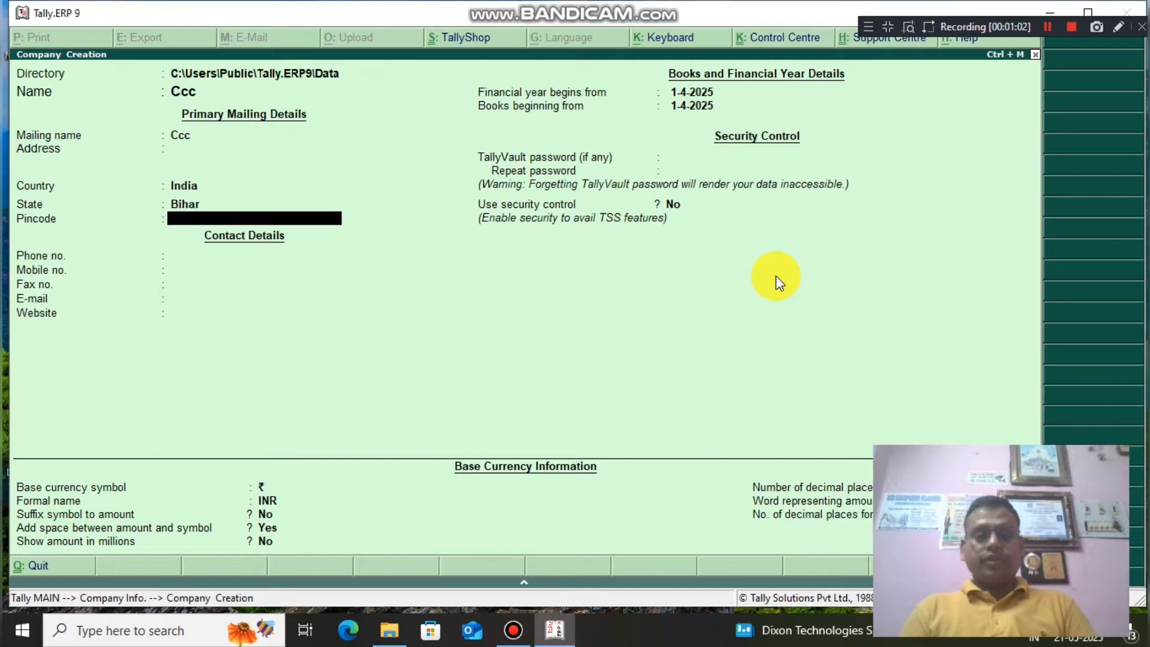
pyautogui.press('Return')
pyautogui.press('Return')
pyautogui.press('Return')
pyautogui.press('Return')
# Set the financial year and books beginning to 1-2-2025 and save company Ccc.
pyautogui.press('Return')
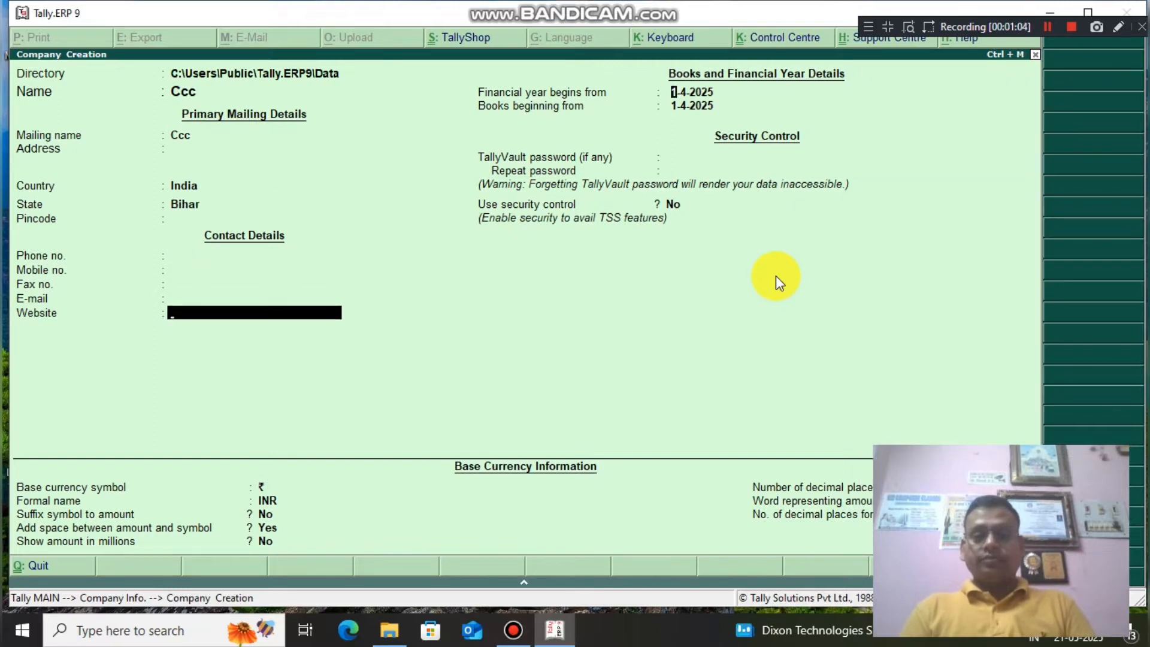
pyautogui.press('Return')
pyautogui.write('1/2/')
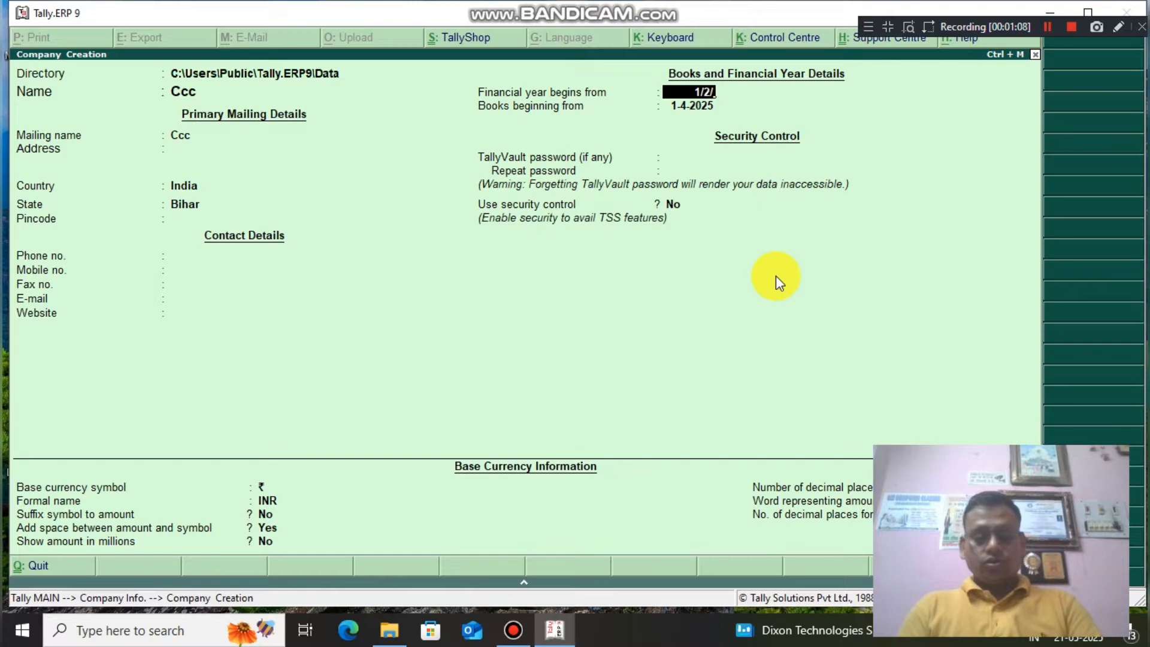
pyautogui.write('2025')
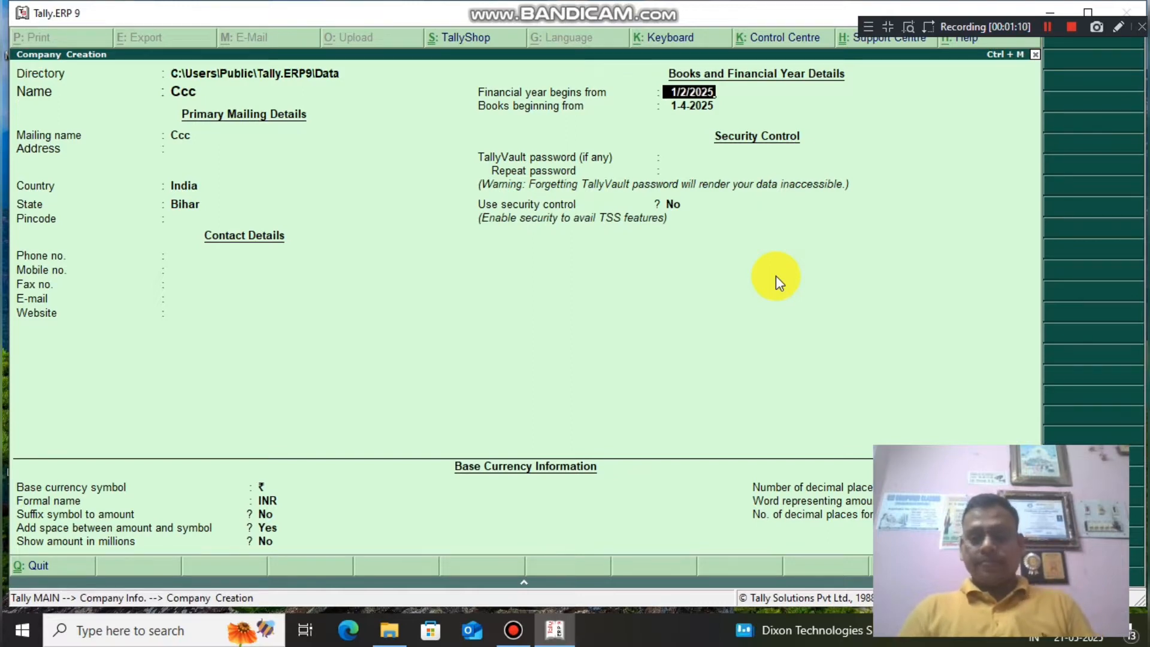
pyautogui.press('Return')
pyautogui.press('Return')
pyautogui.press('Return')
pyautogui.press('Return')
pyautogui.press('Return')
pyautogui.press('Return')
pyautogui.press('Return')
pyautogui.press('Return')
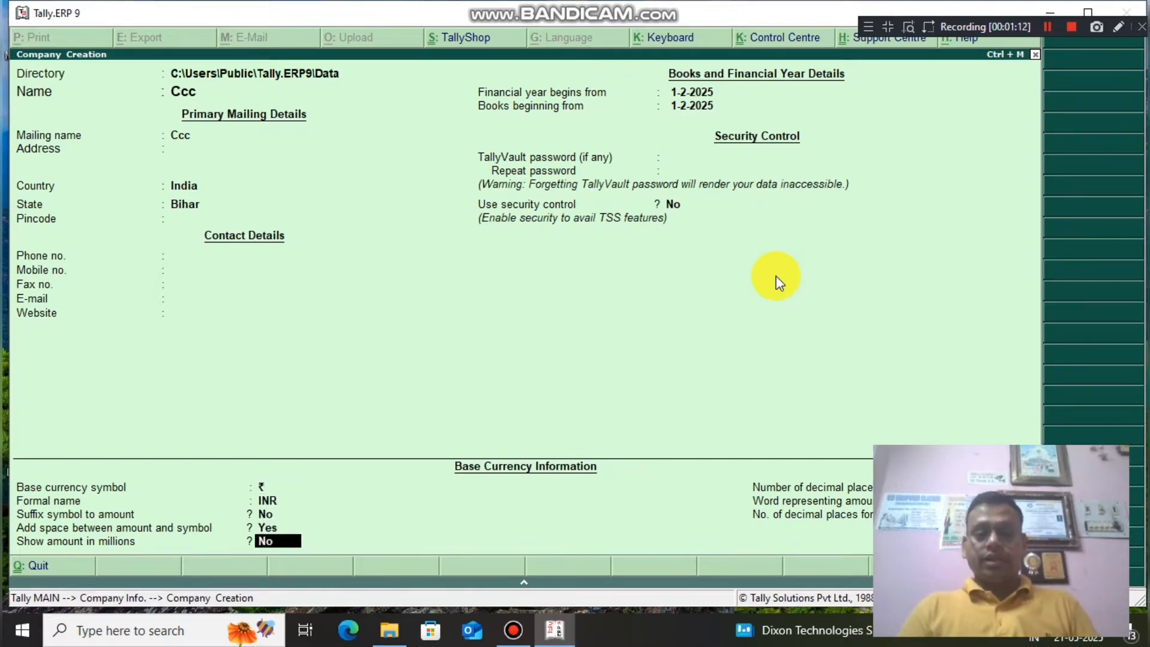
pyautogui.press('Return')
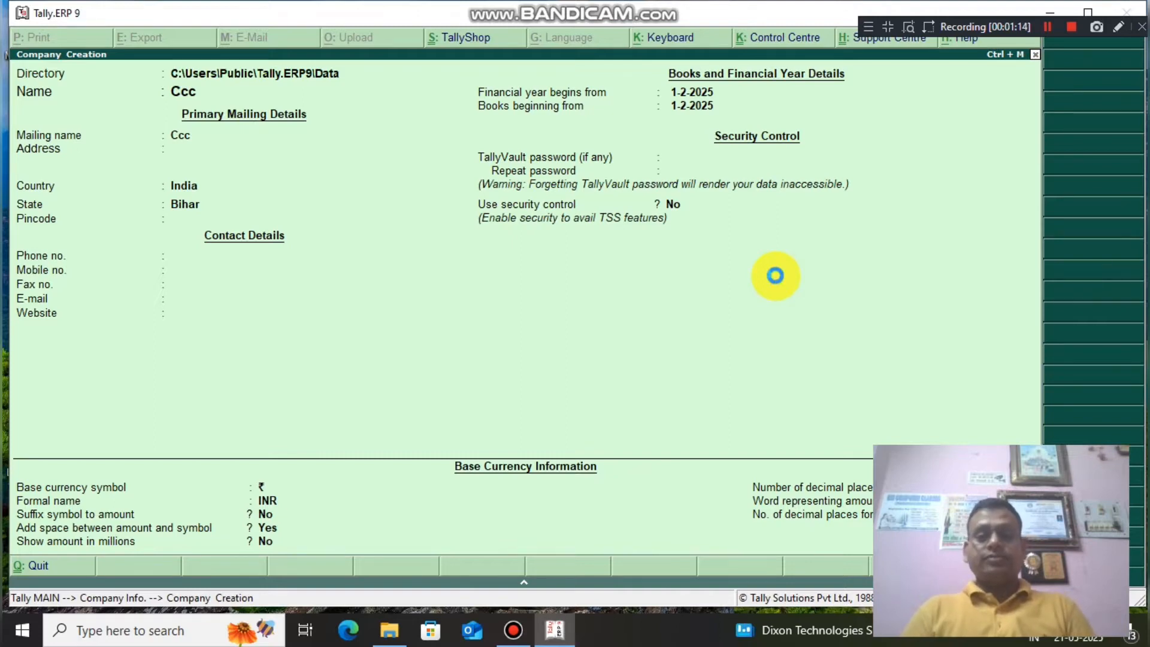
pyautogui.press('Return')
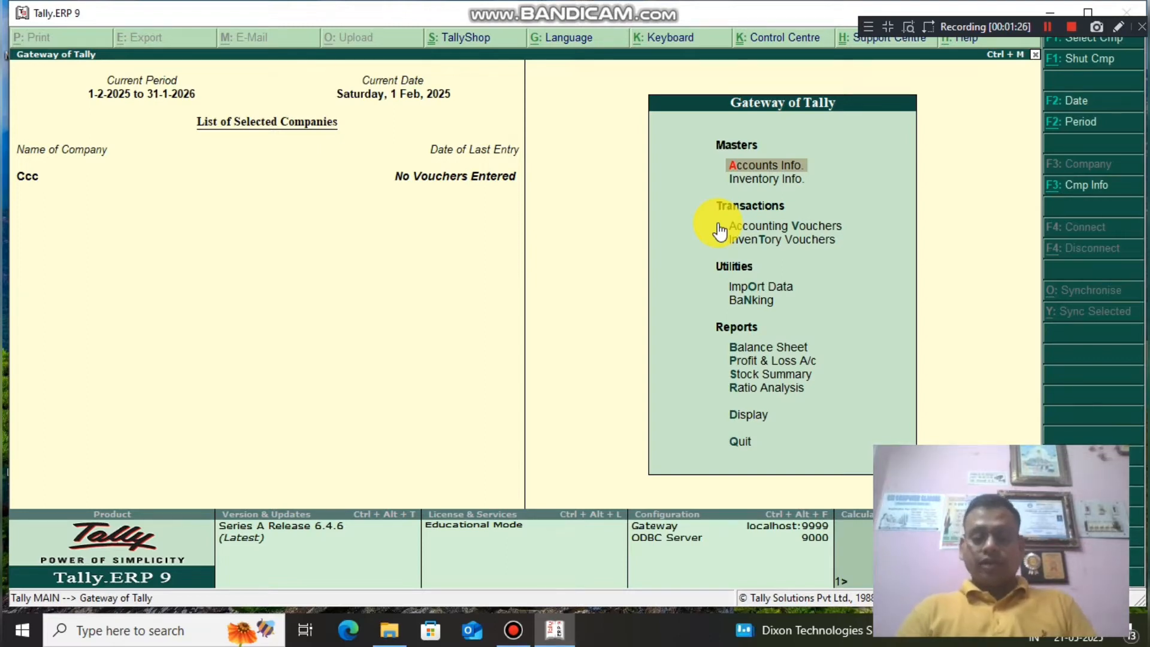
# Set Enable GST to Yes in the F11 statutory features and open the GST details.
pyautogui.press('F11')
pyautogui.press('s')
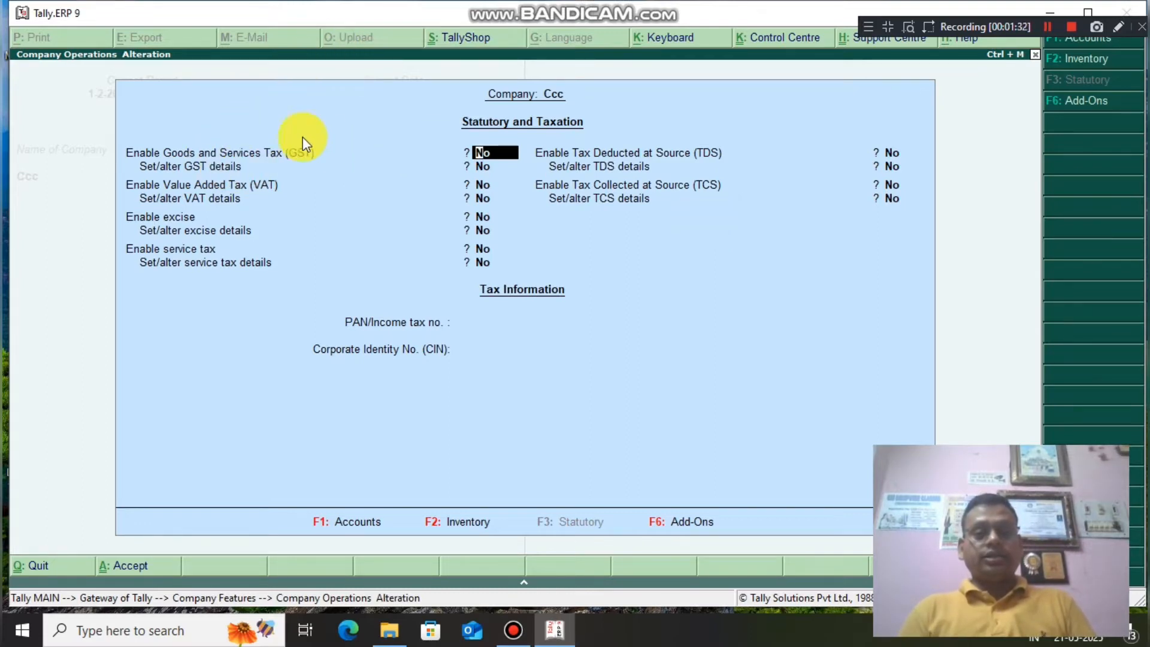
pyautogui.write('yes')
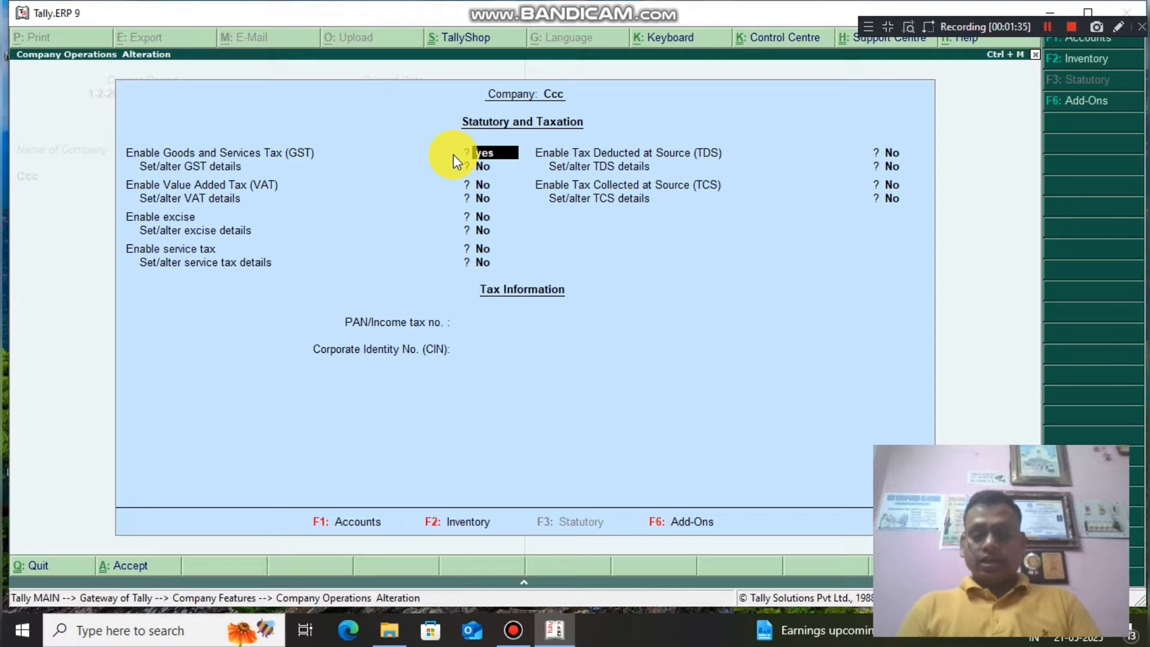
pyautogui.press('Return')
pyautogui.write('yes')
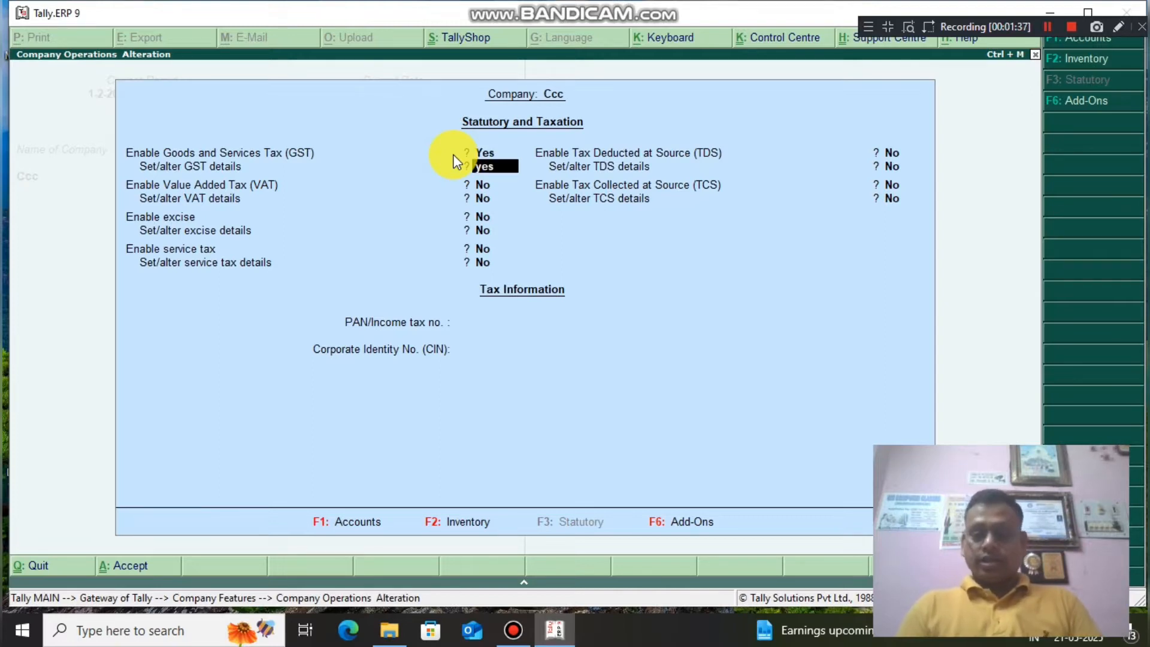
pyautogui.press('Return')
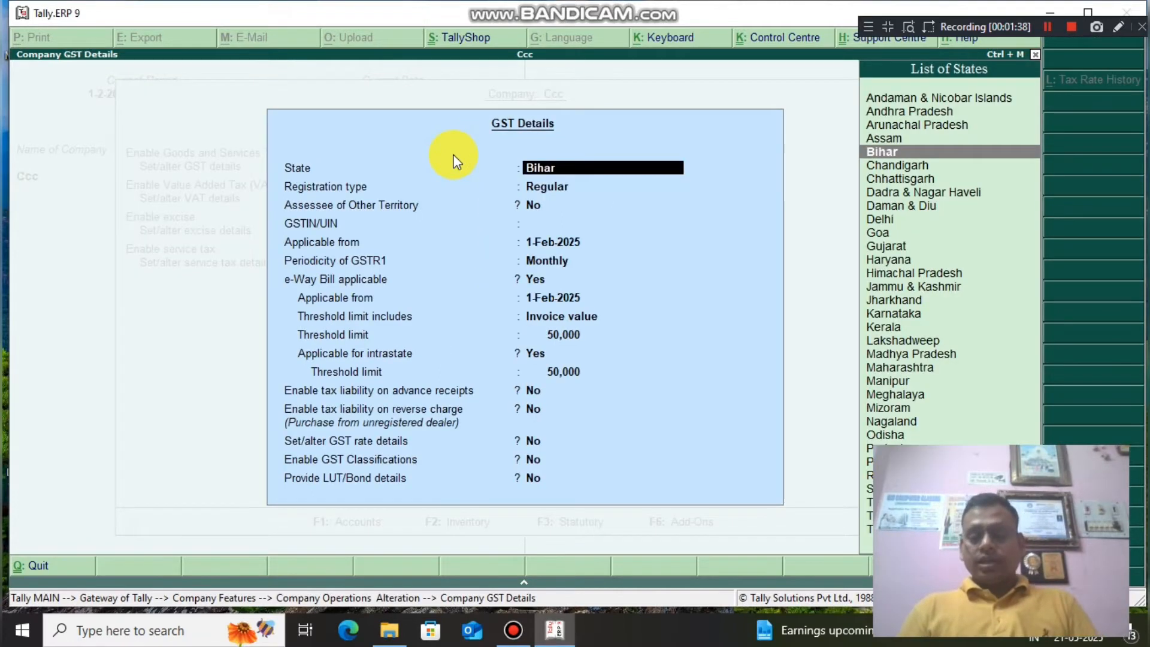
# Accept the Bihar, Regular GST details and save the company features.
pyautogui.press('Return')
pyautogui.press('Return')
pyautogui.press('Return')
pyautogui.press('Return')
pyautogui.press('Return')
pyautogui.press('Return')
pyautogui.press('Return')
pyautogui.press('Return')
pyautogui.press('Return')
pyautogui.press('Return')
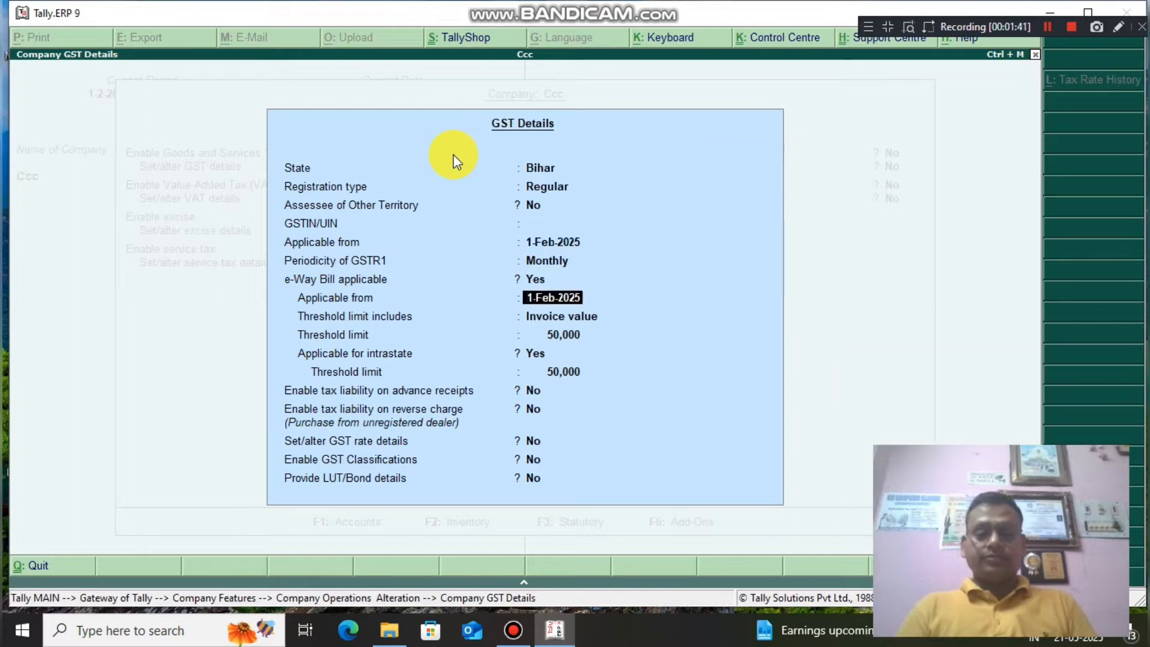
pyautogui.press('Return')
pyautogui.press('Return')
pyautogui.press('Return')
pyautogui.press('Return')
pyautogui.press('Return')
pyautogui.press('Return')
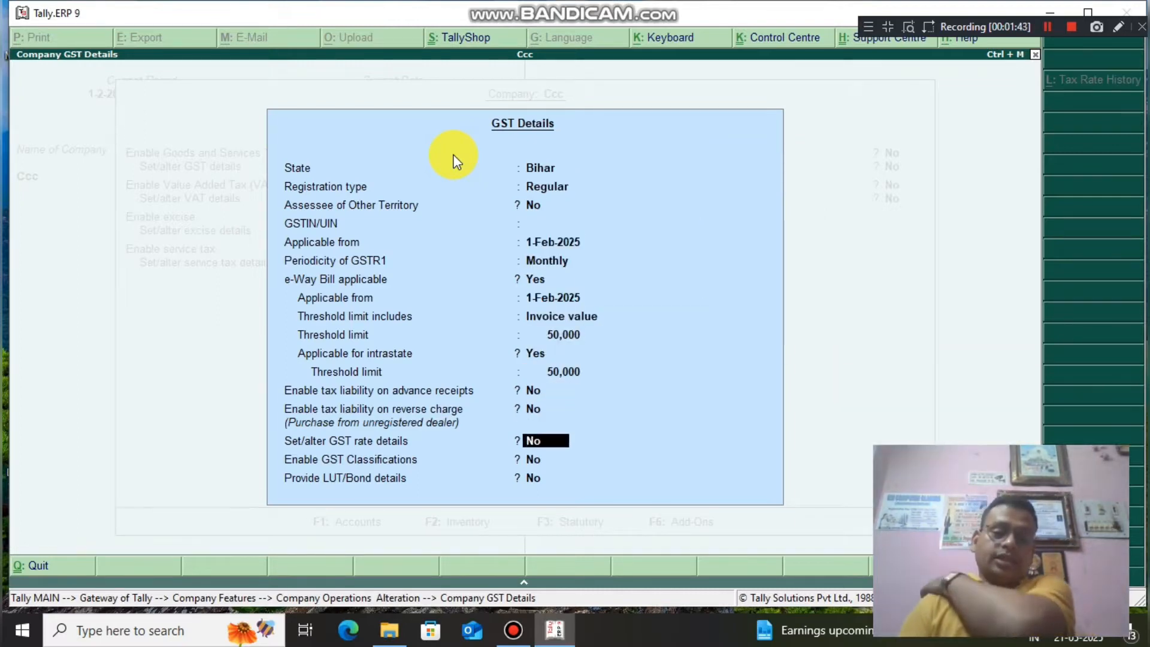
pyautogui.press('Return')
pyautogui.press('Return')
pyautogui.press('Return')
pyautogui.press('Return')
pyautogui.press('Return')
pyautogui.press('Return')
pyautogui.press('Return')
pyautogui.press('Return')
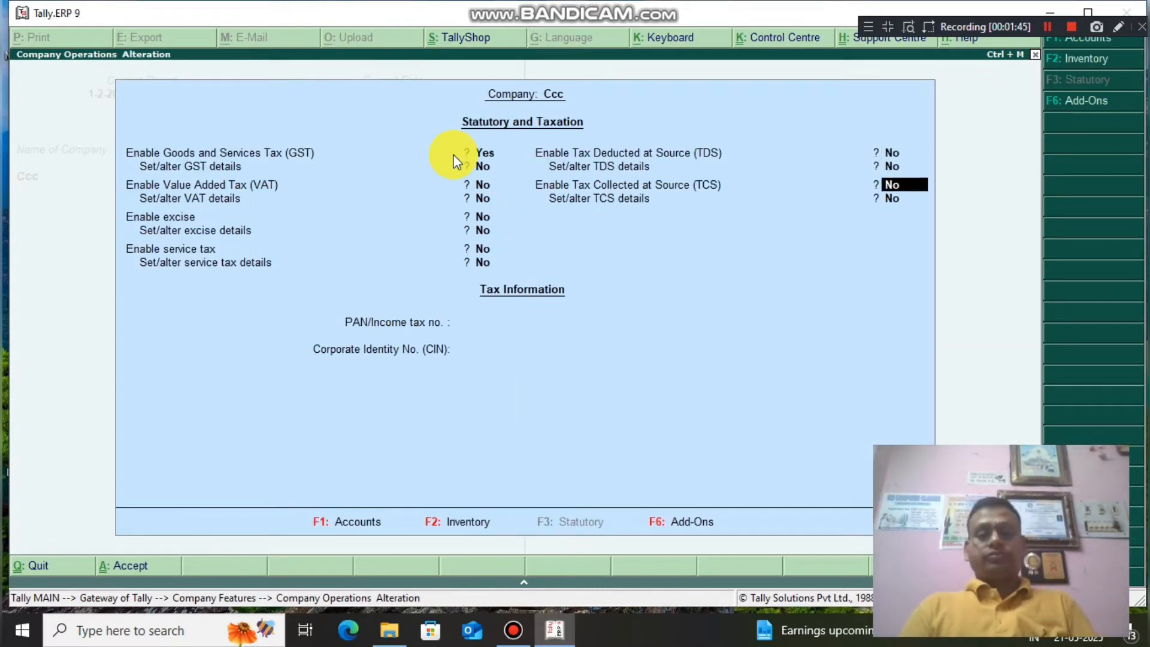
pyautogui.press('Return')
pyautogui.press('Return')
pyautogui.press('Return')
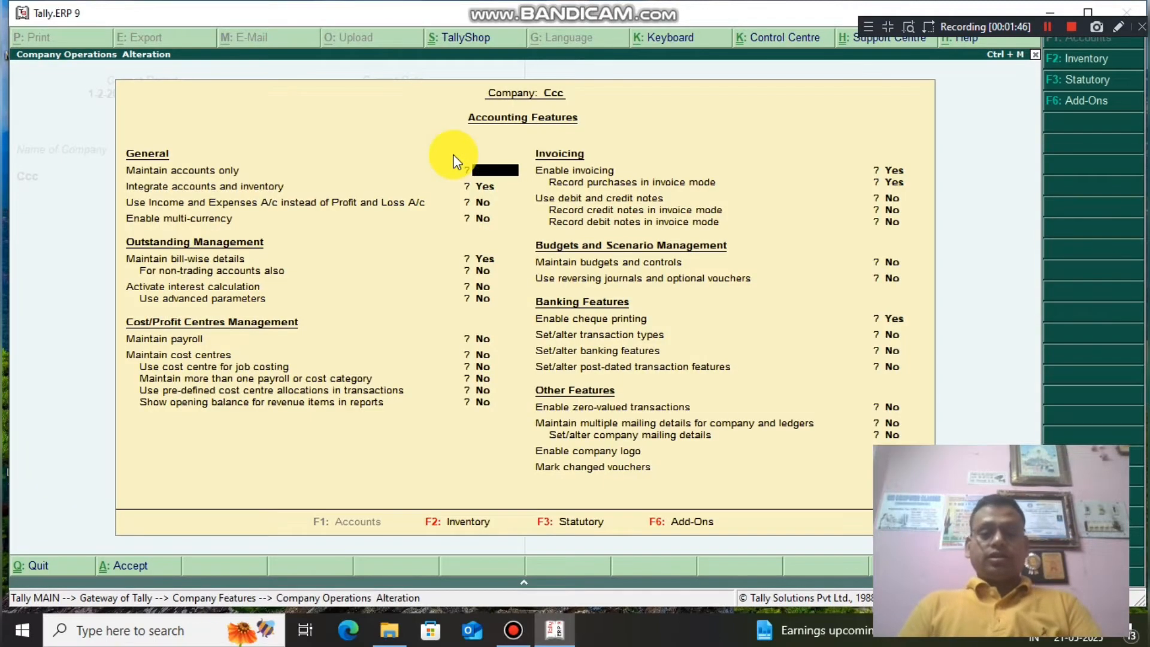
pyautogui.hotkey('ctrl', 'a')
pyautogui.press('Return')
pyautogui.press('Escape')
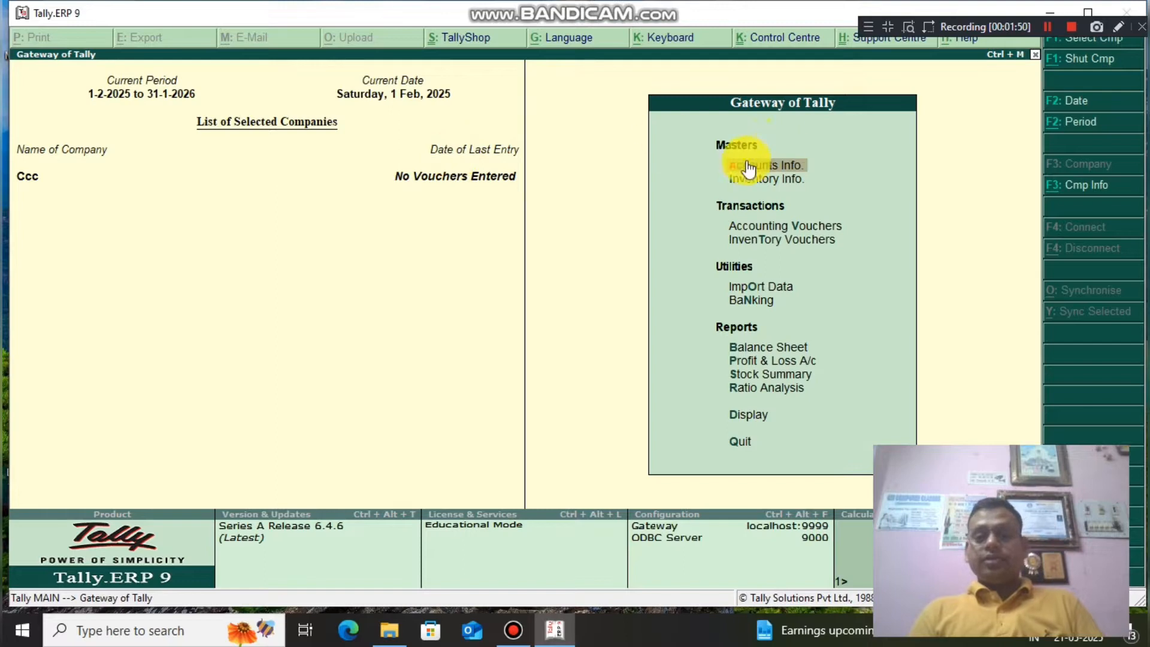
# Start a new ledger named Purchses under Purchase Accounts.
pyautogui.click(771, 167)
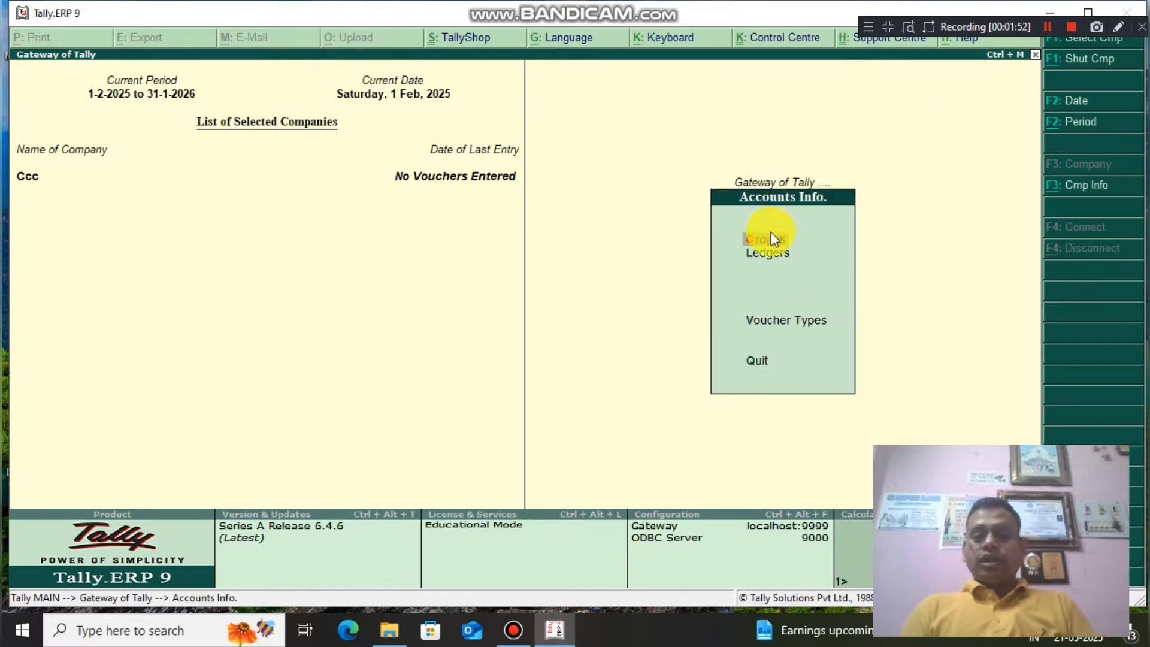
pyautogui.click(768, 256)
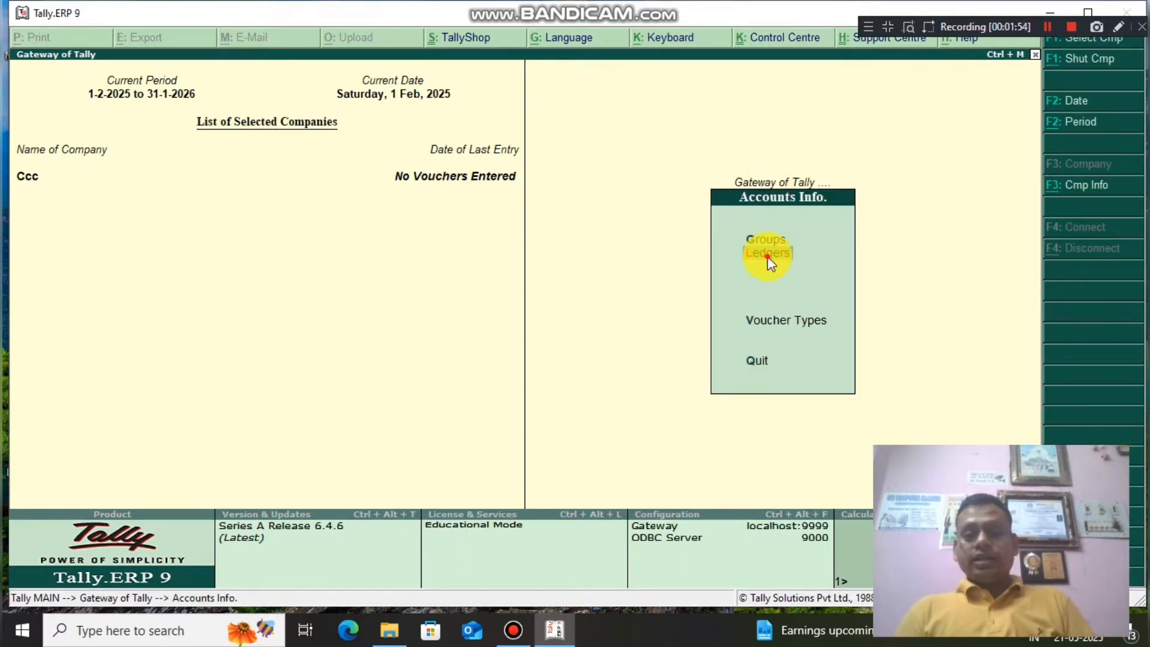
pyautogui.click(767, 254)
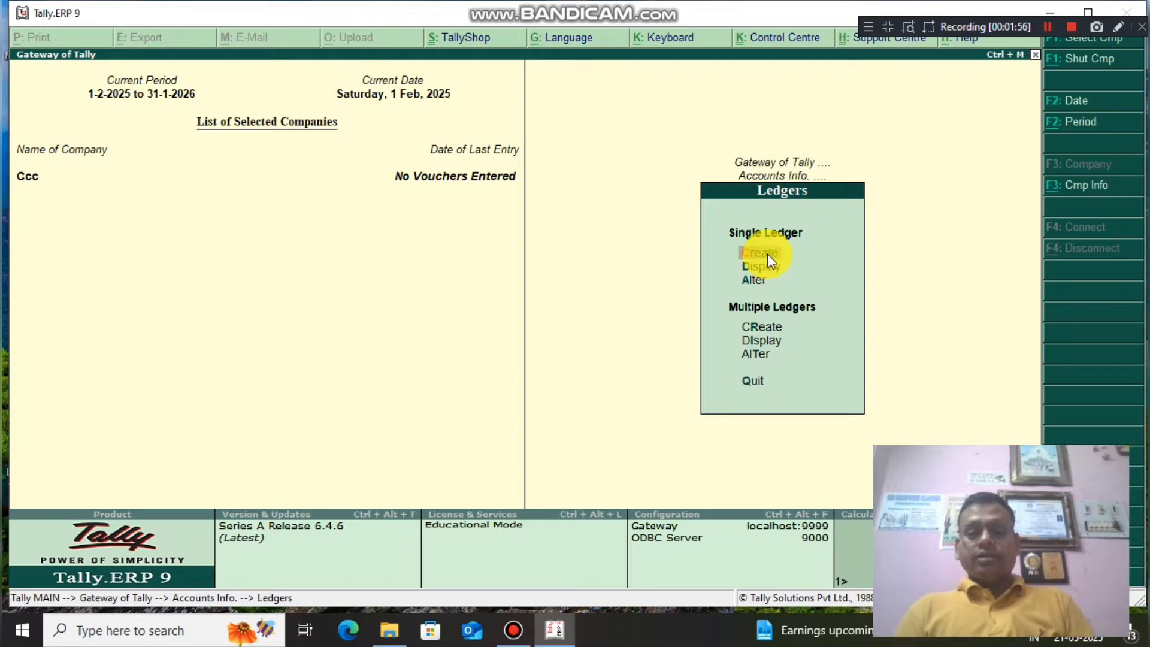
pyautogui.write('P')
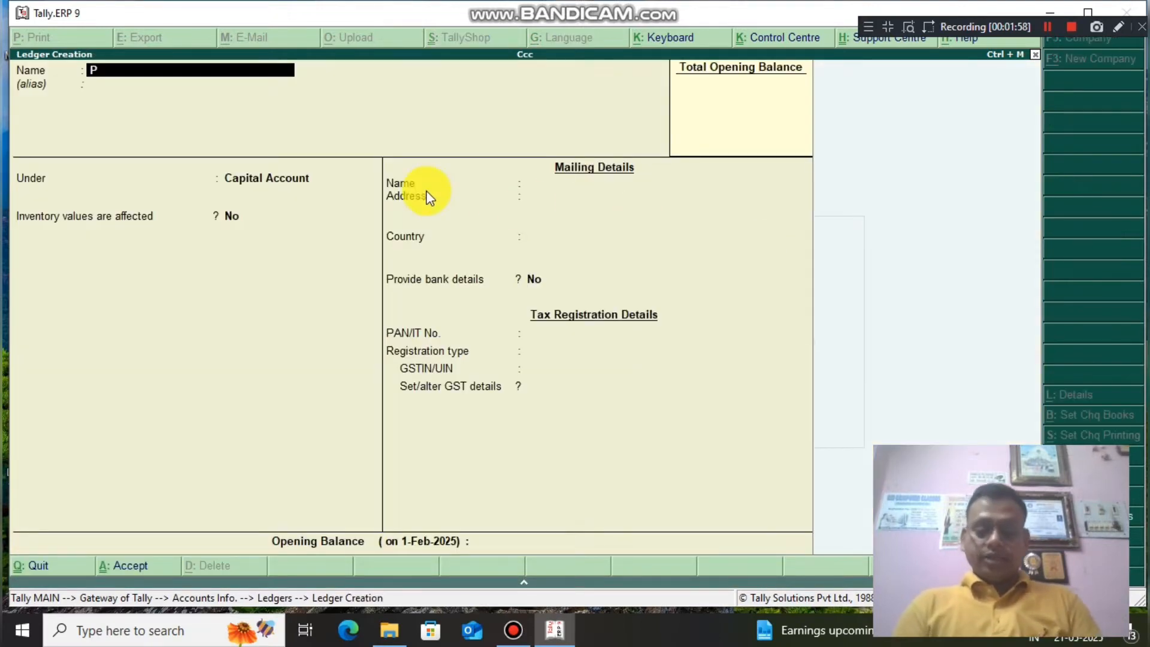
pyautogui.write('urchses')
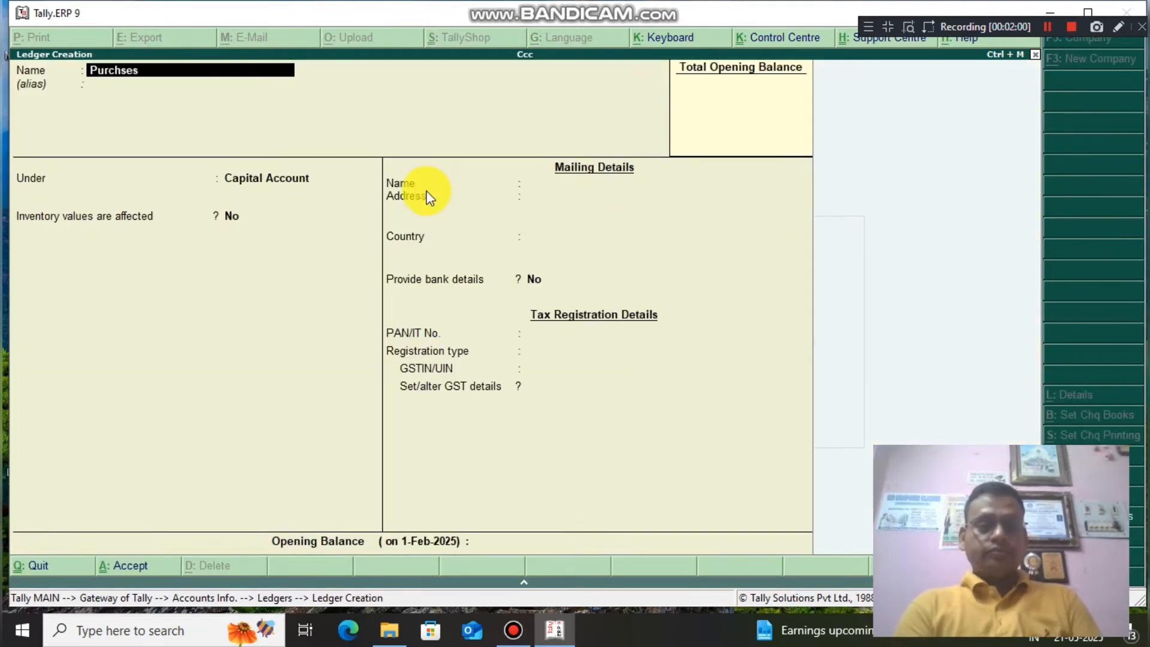
pyautogui.press('Return')
pyautogui.press('Return')
pyautogui.write('P')
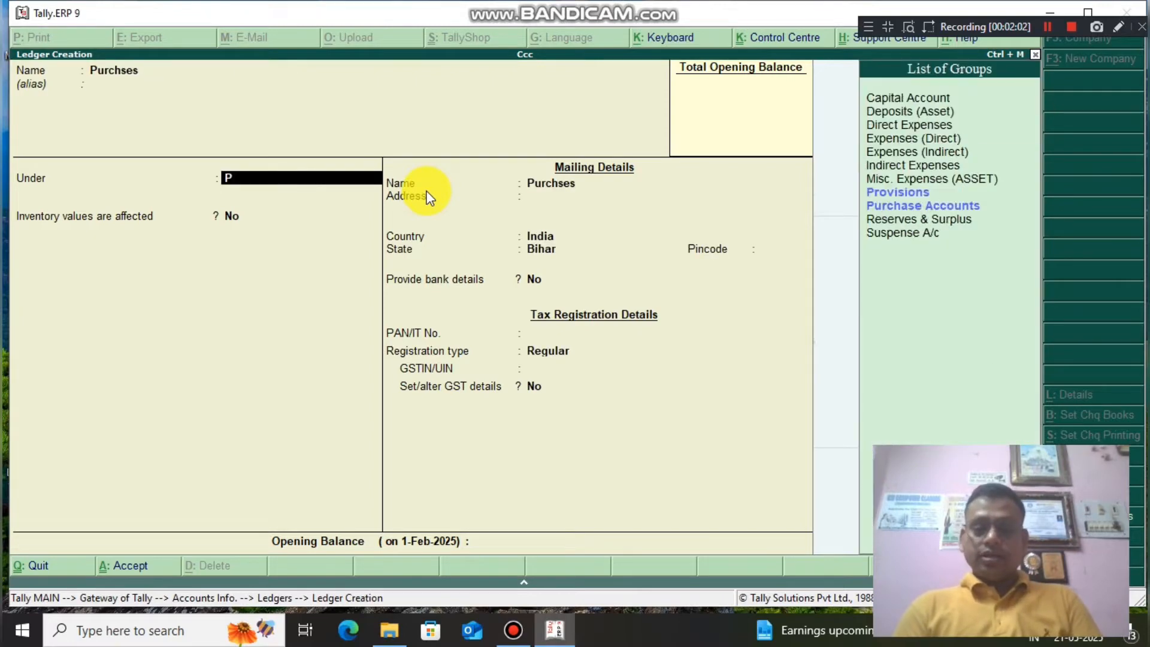
pyautogui.press('Down')
pyautogui.press('Down')
pyautogui.press('Return')
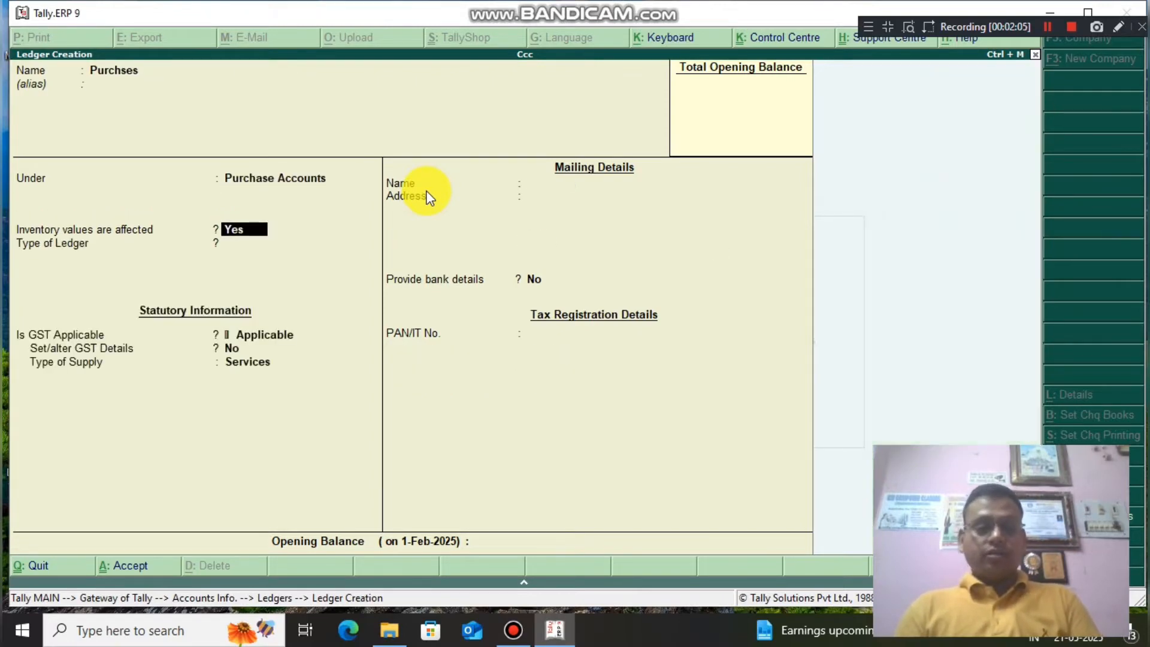
pyautogui.press('Return')
pyautogui.press('Return')
pyautogui.press('Return')
# Give Purchses GST details as Purchase Taxable with 18% integrated tax.
pyautogui.write('yes')
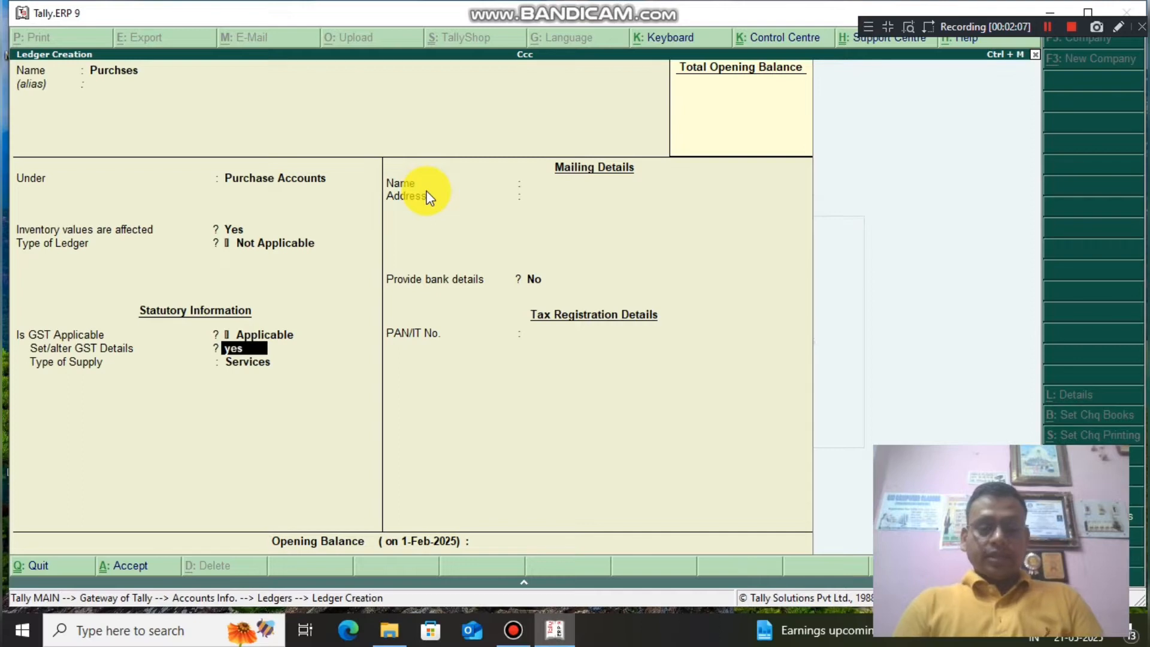
pyautogui.press('Return')
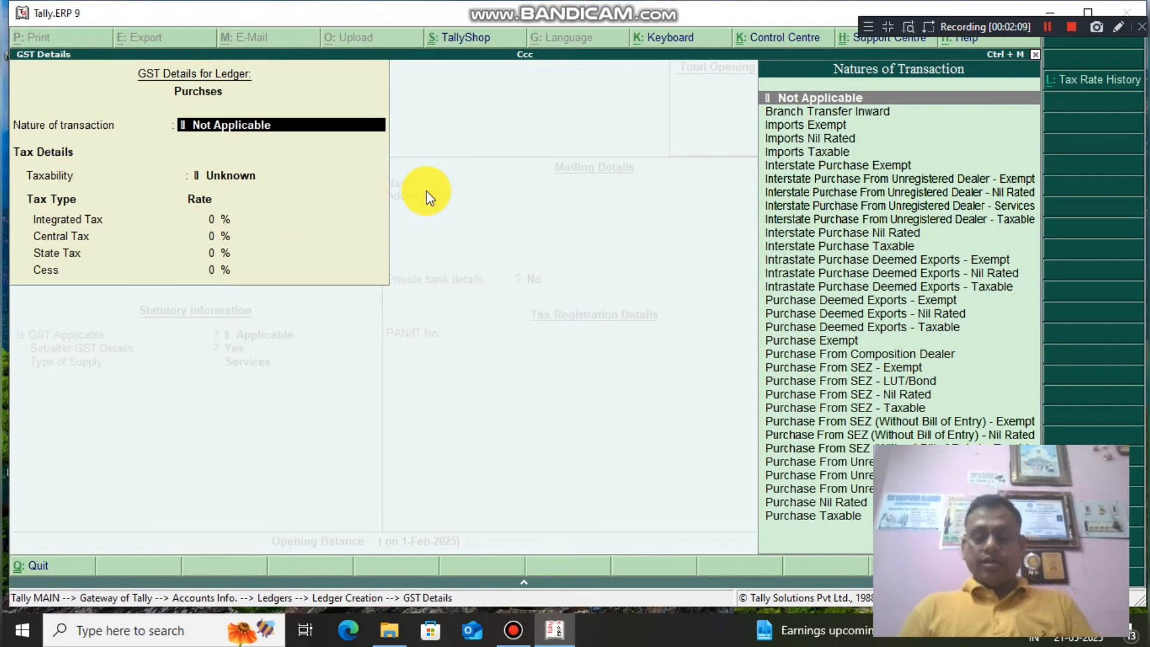
pyautogui.click(806, 519)
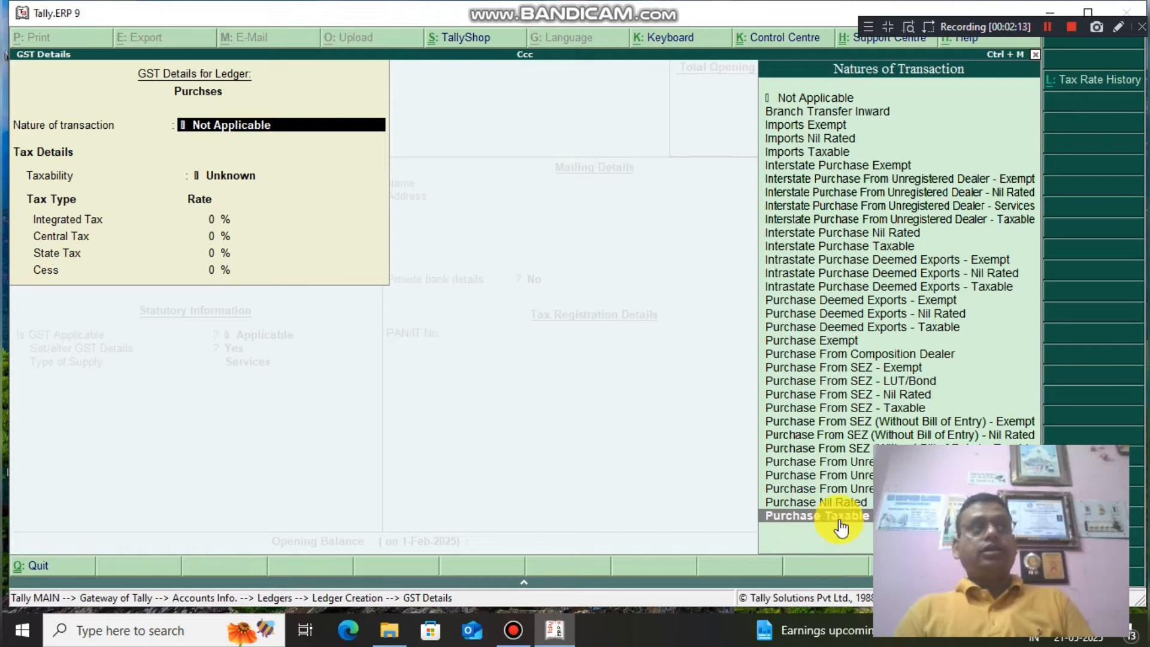
pyautogui.click(839, 519)
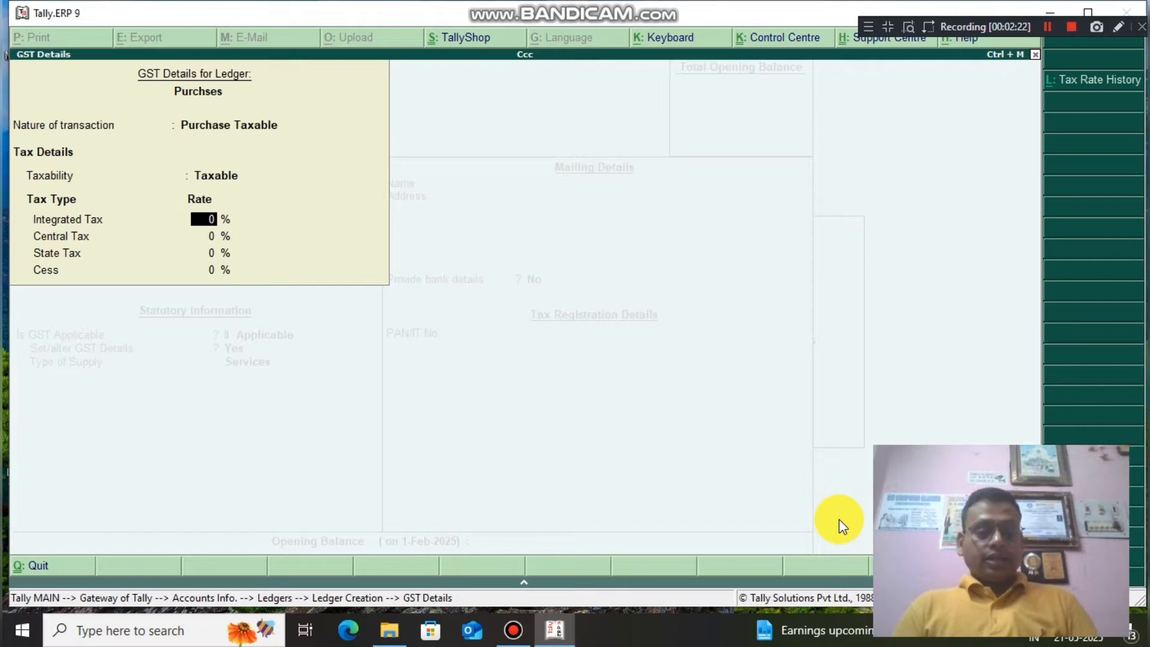
pyautogui.write('18')
pyautogui.press('Return')
pyautogui.press('Return')
pyautogui.press('Return')
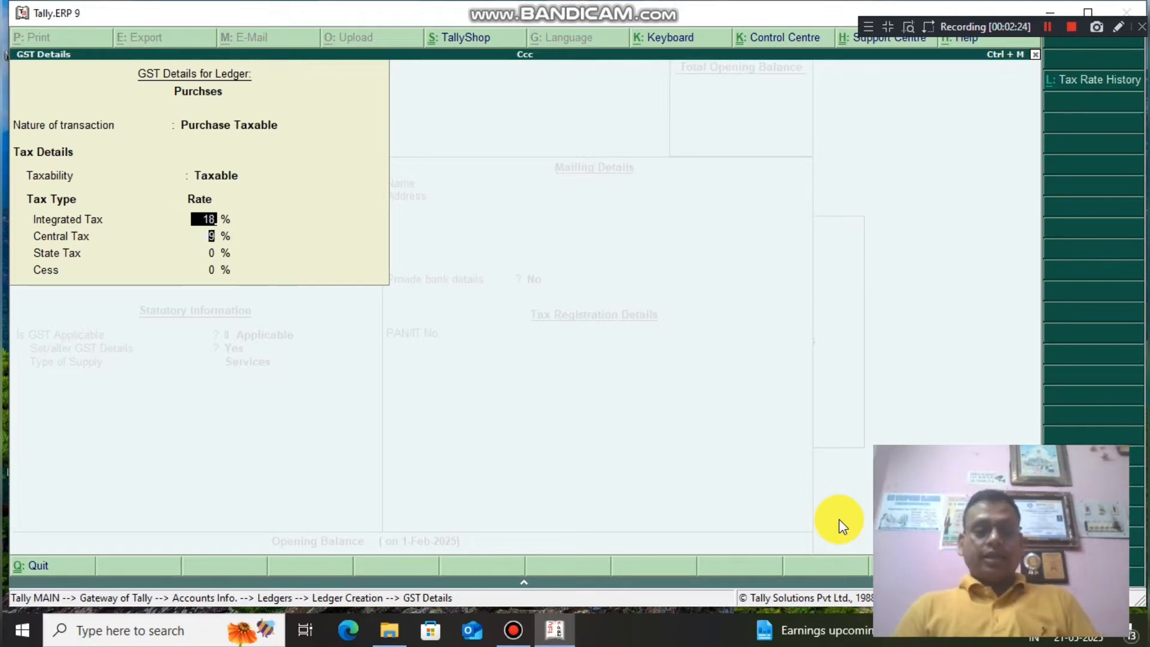
pyautogui.press('Return')
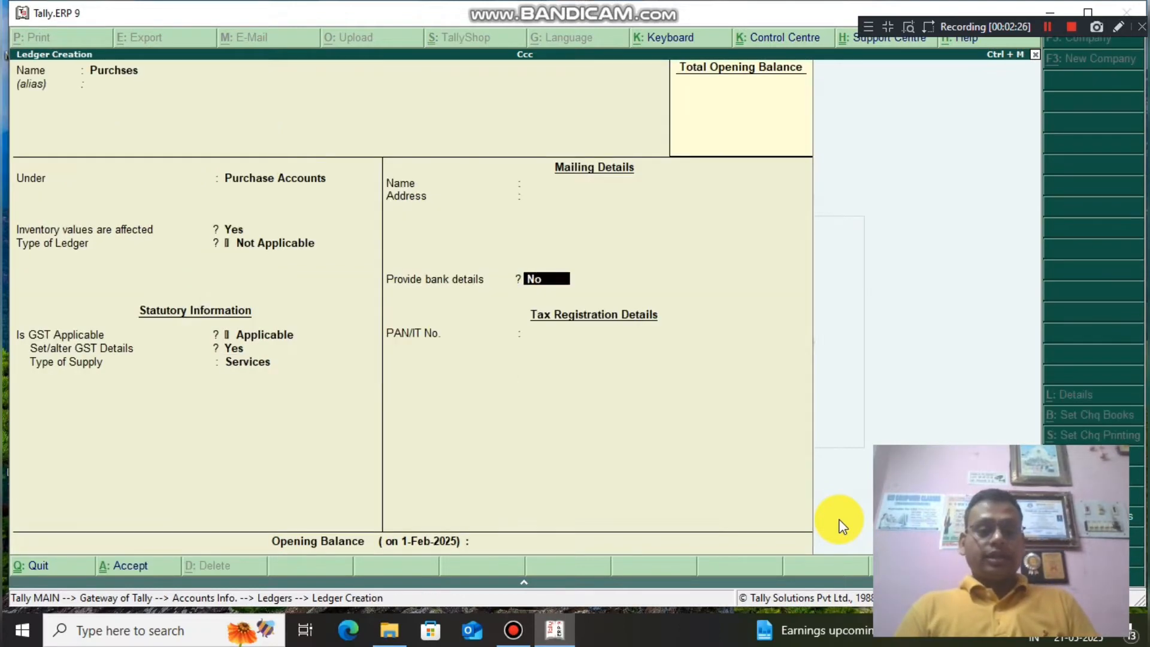
pyautogui.press('Return')
pyautogui.press('Return')
# Create the Sales ledger under Sales Accounts, Sales Taxable with 18% integrated tax.
pyautogui.press('Return')
pyautogui.write('Sales')
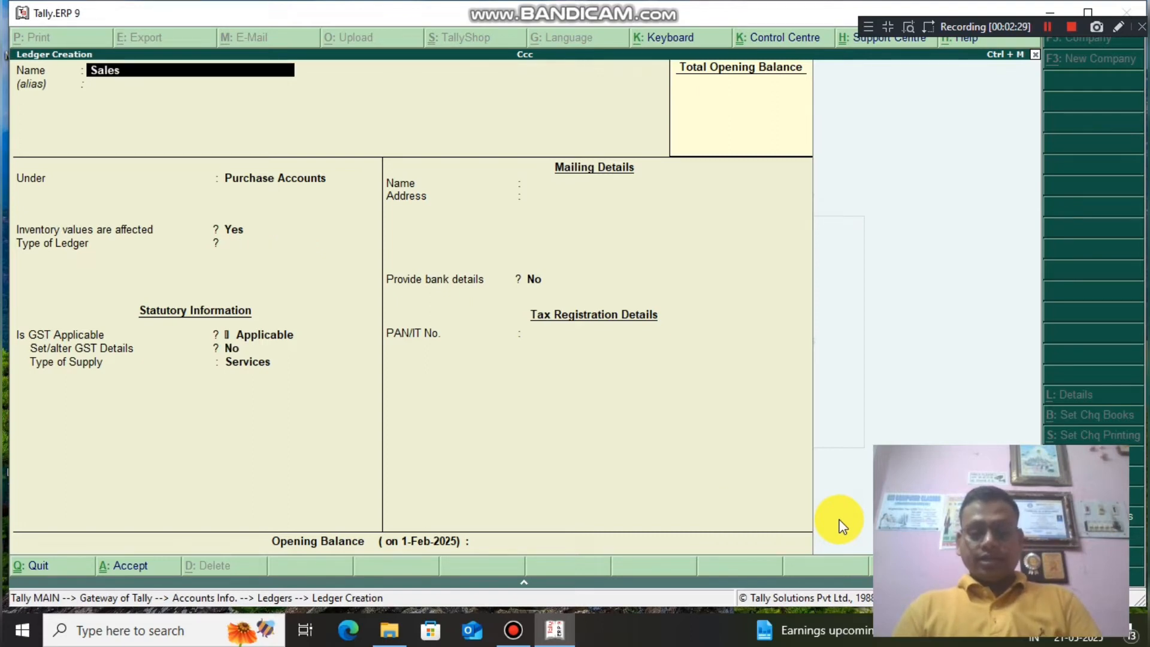
pyautogui.press('Return')
pyautogui.write('S')
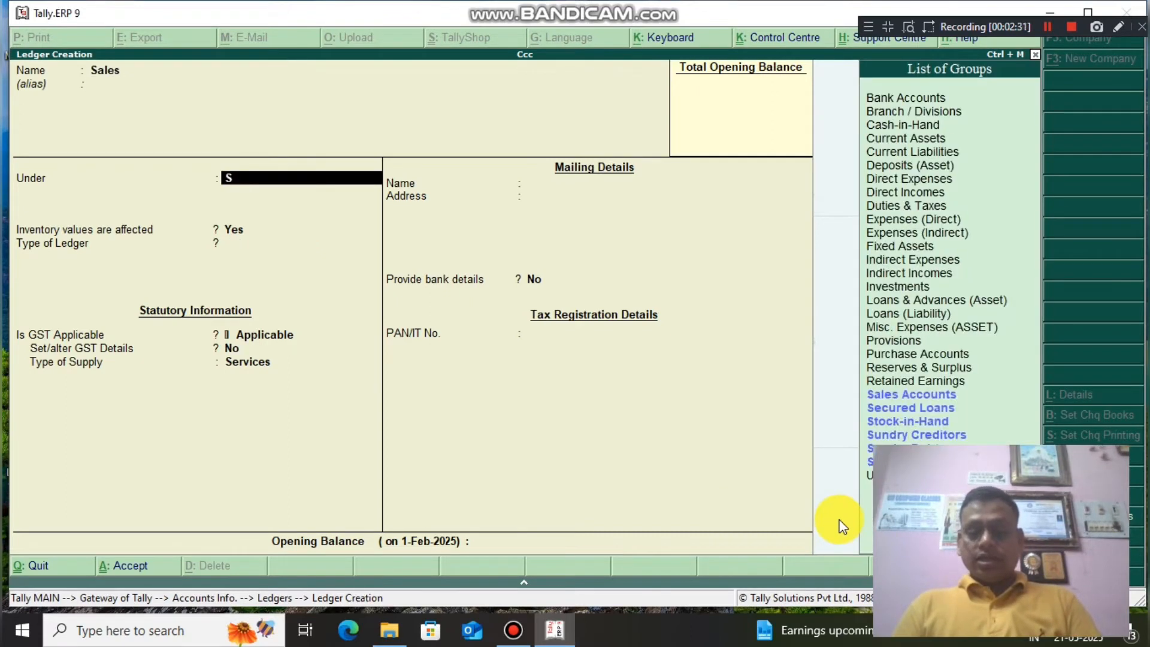
pyautogui.press('Return')
pyautogui.press('Return')
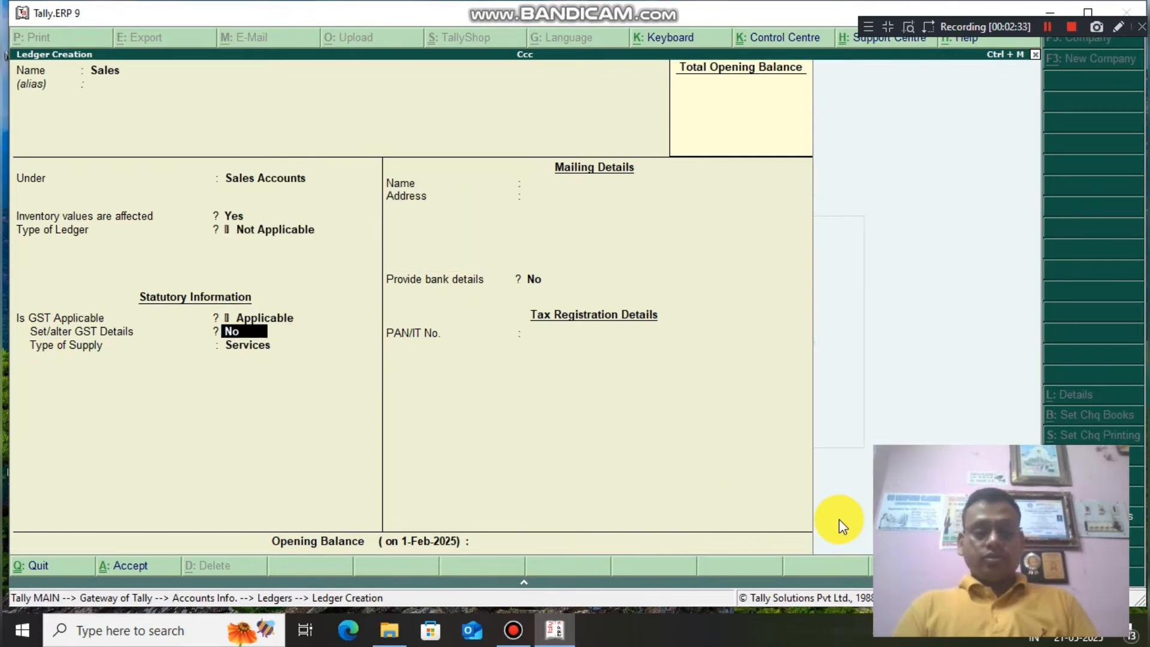
pyautogui.write('yes')
pyautogui.press('Return')
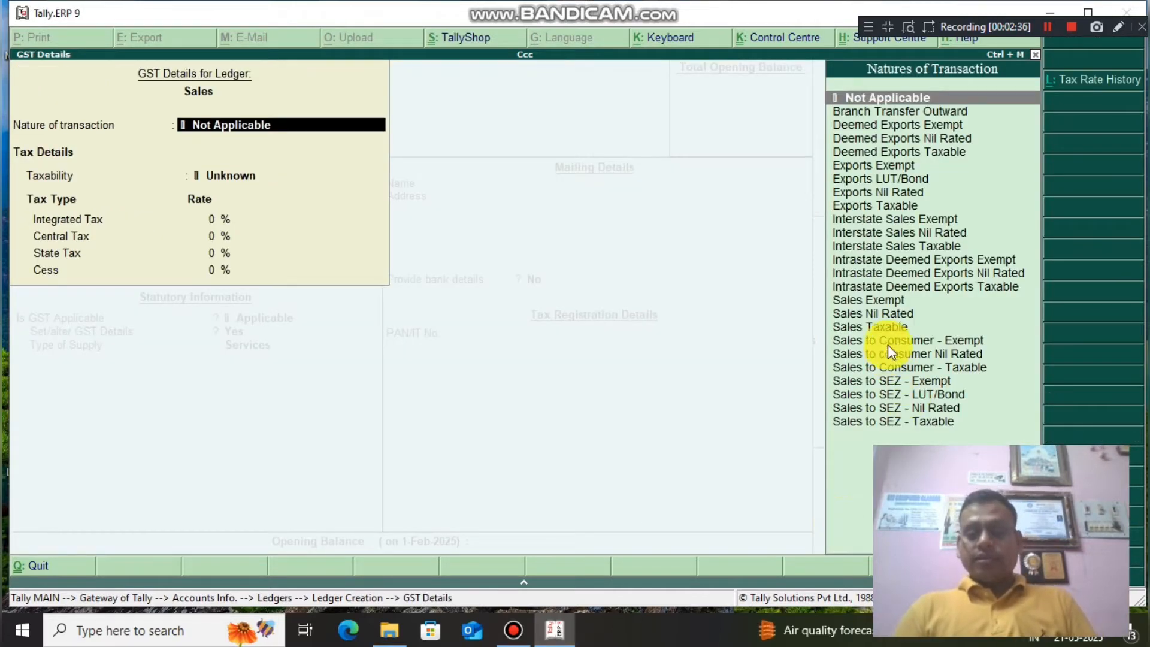
pyautogui.click(888, 328)
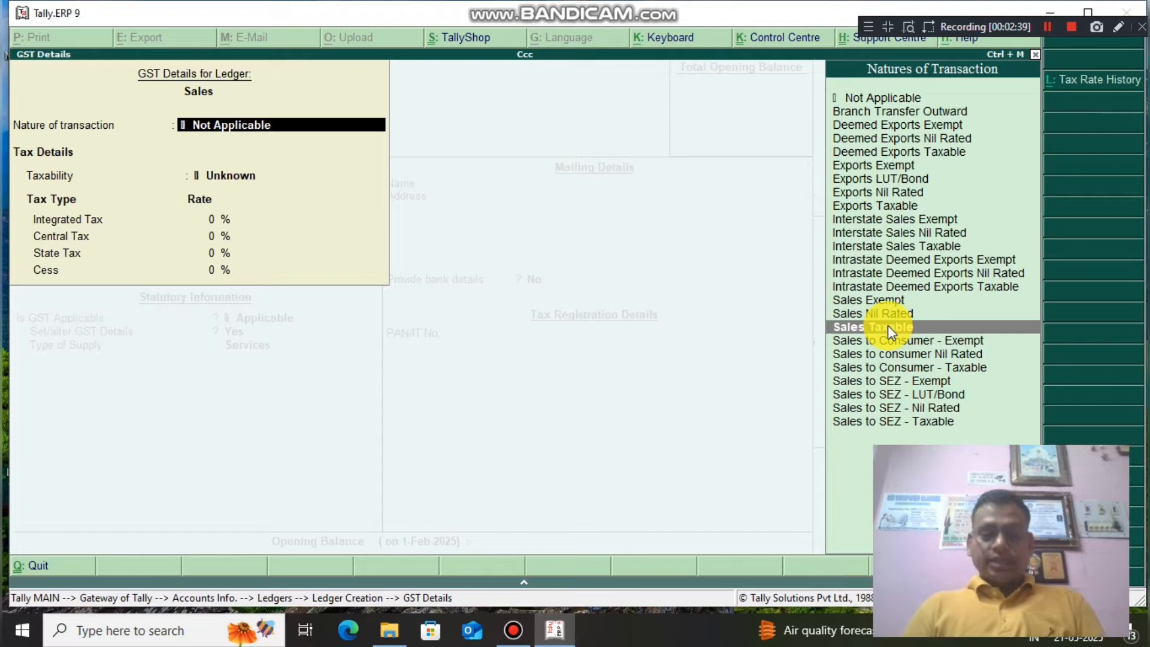
pyautogui.press('Return')
pyautogui.write('18')
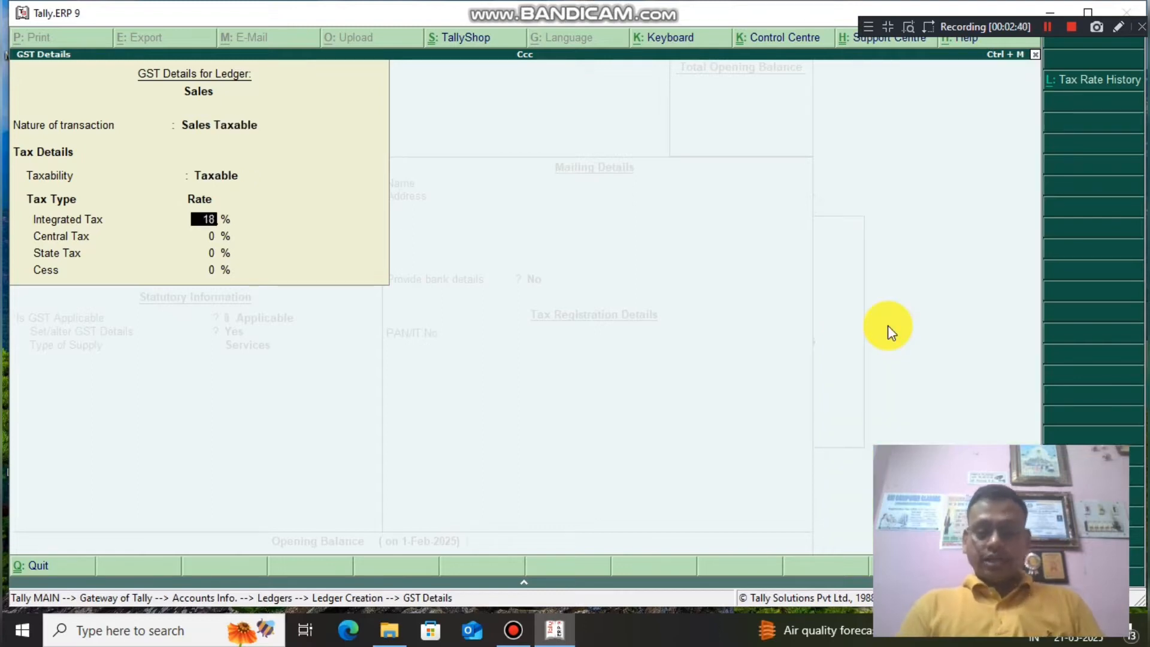
pyautogui.press('Return')
pyautogui.press('Return')
pyautogui.press('Return')
pyautogui.press('Return')
pyautogui.press('Return')
pyautogui.press('Return')
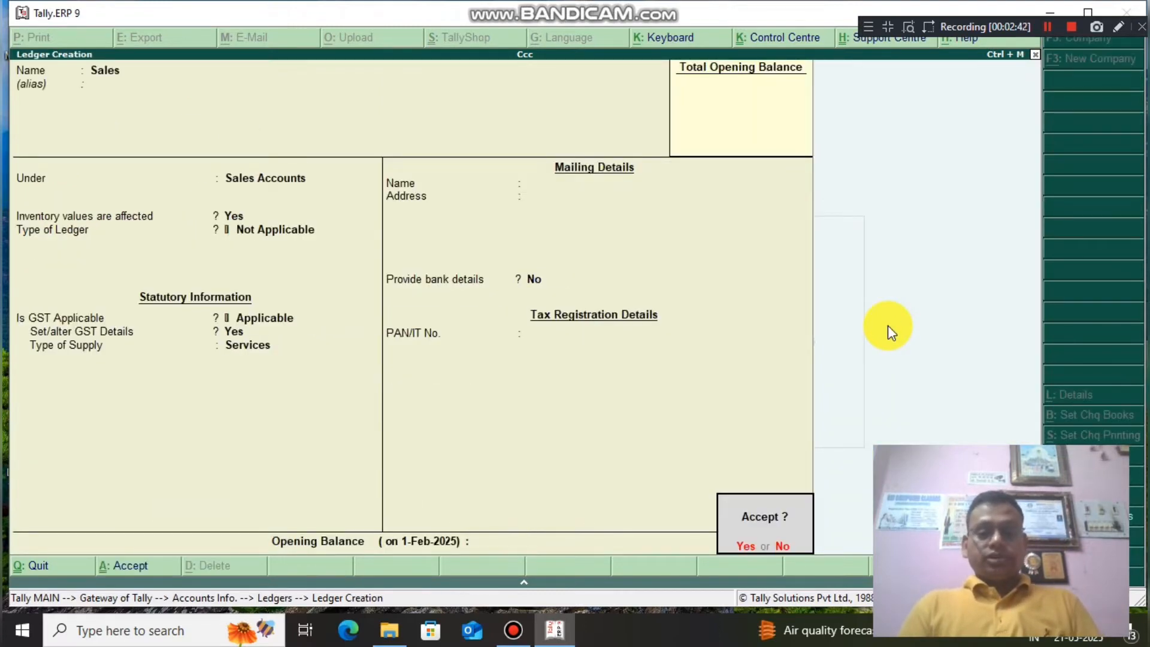
pyautogui.press('Return')
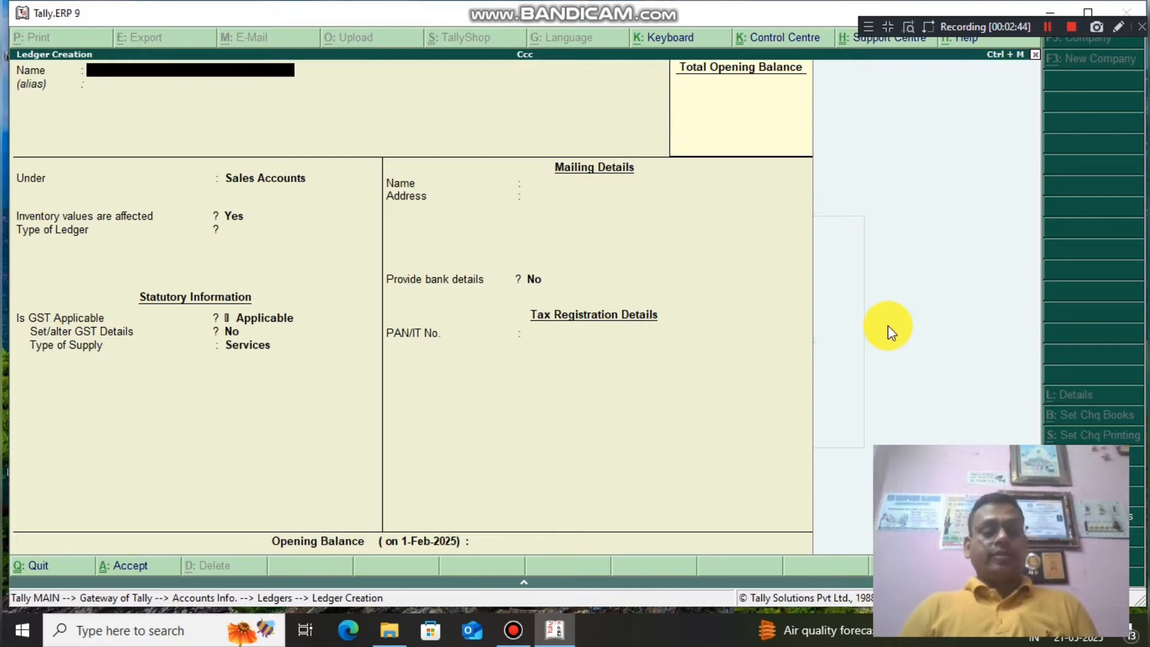
# Create Cgst@9% under Duties & Taxes as GST Central Tax at 9%.
pyautogui.write('Cgst')
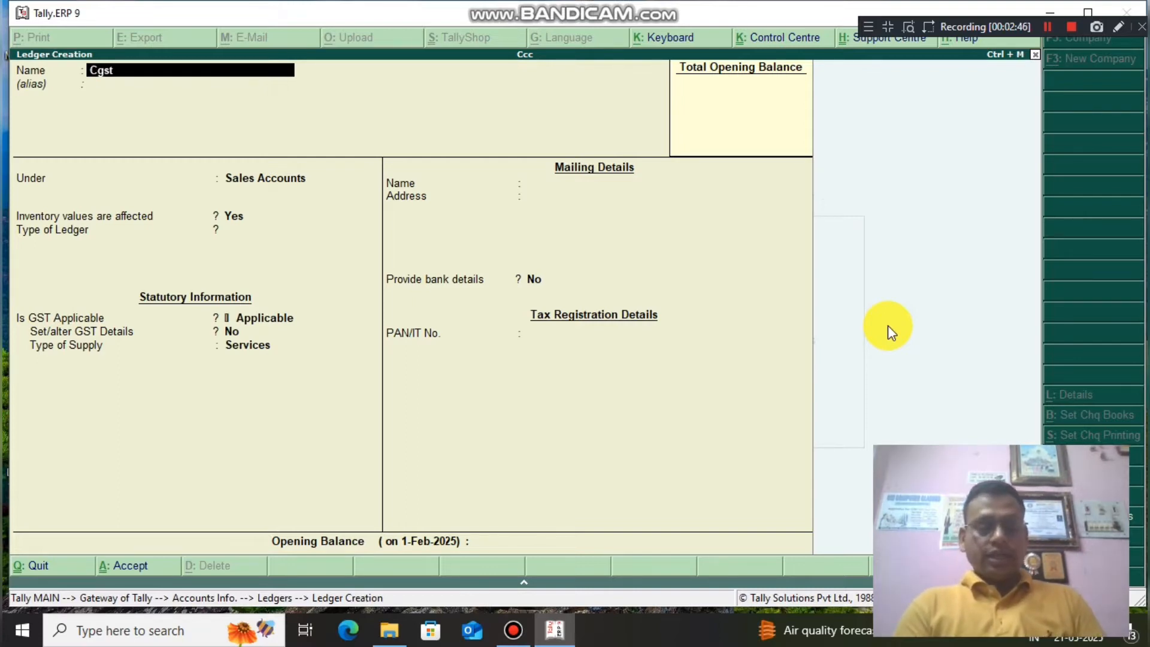
pyautogui.write('@9')
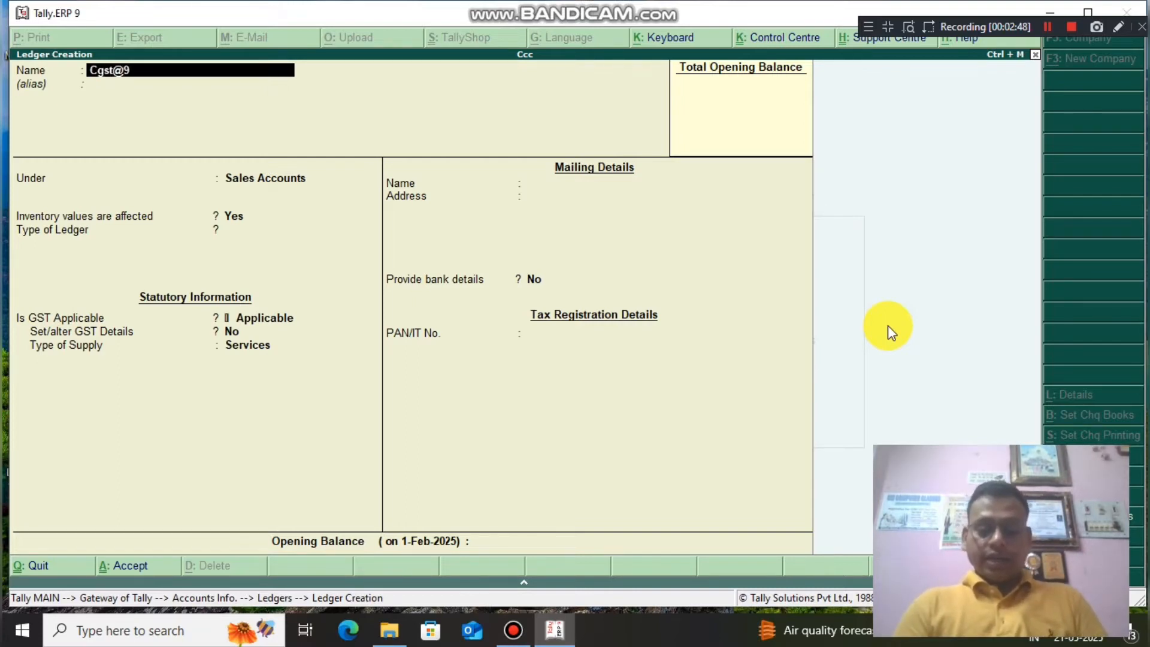
pyautogui.write('%')
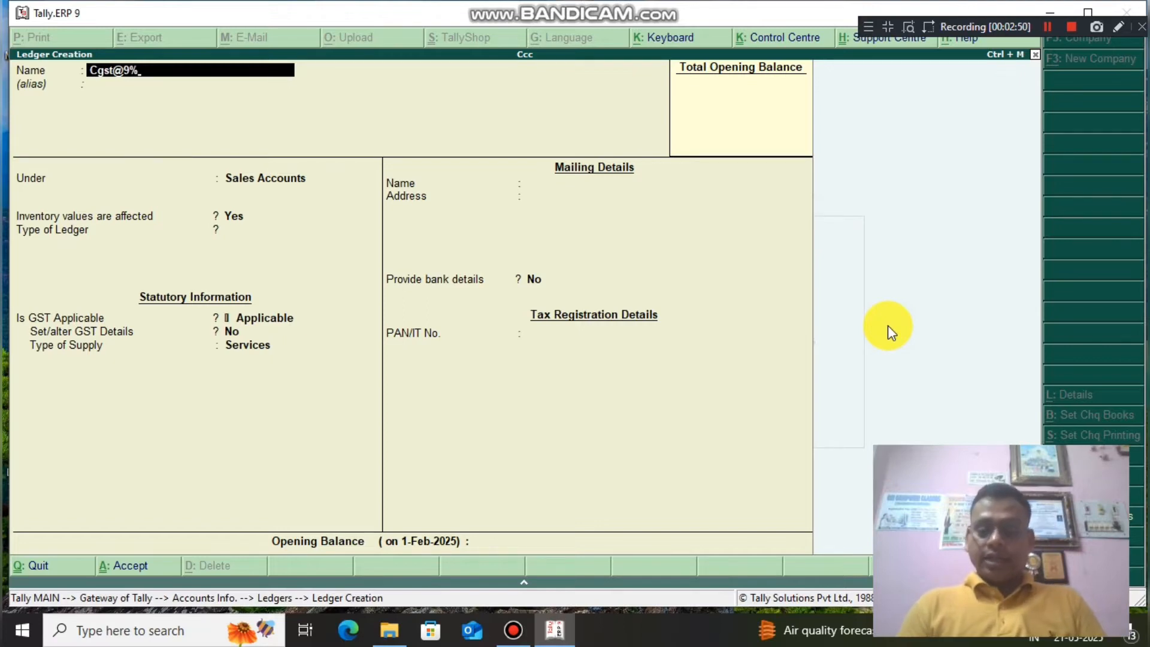
pyautogui.press('Return')
pyautogui.write('D')
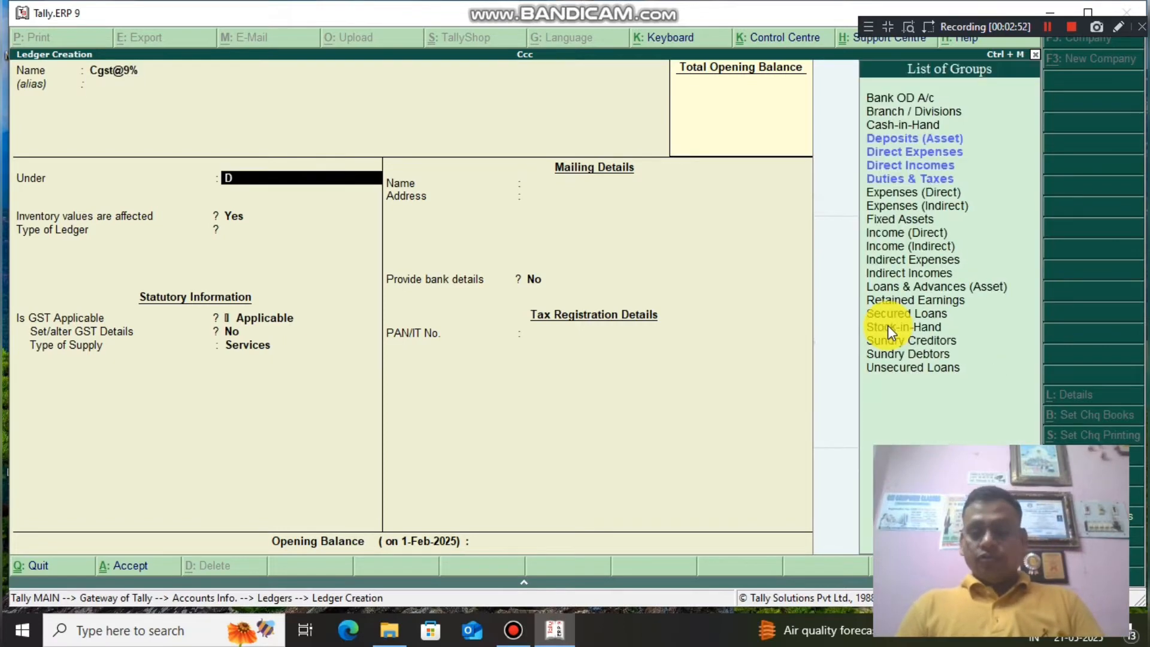
pyautogui.press('Down')
pyautogui.press('Down')
pyautogui.press('Down')
pyautogui.press('Return')
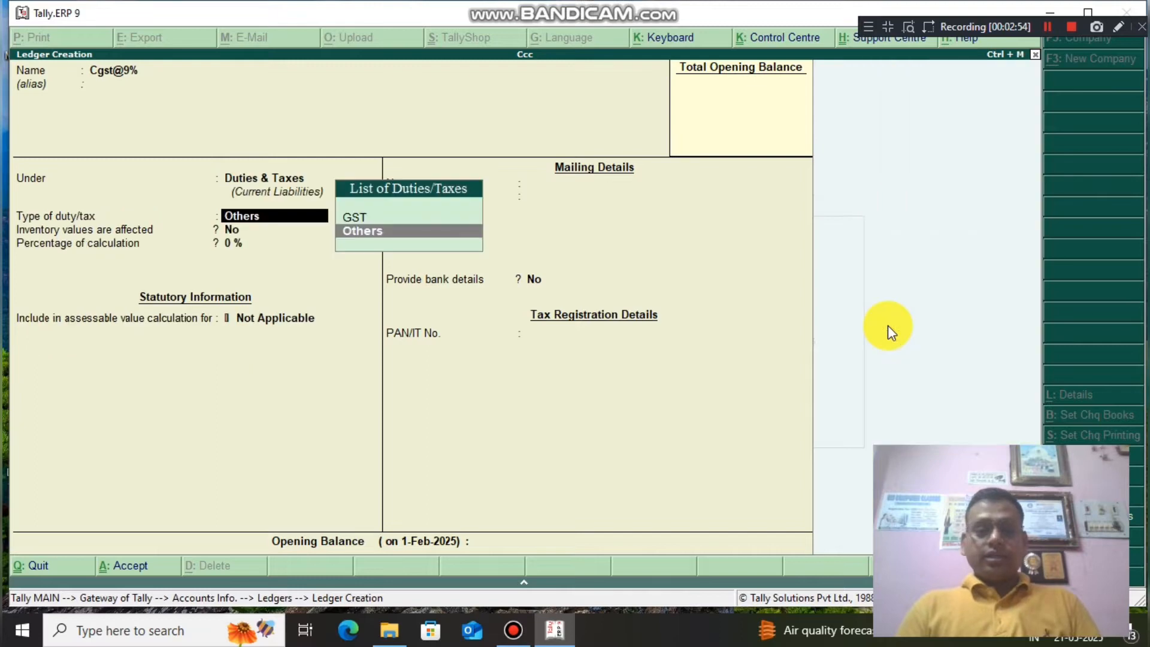
pyautogui.press('Up')
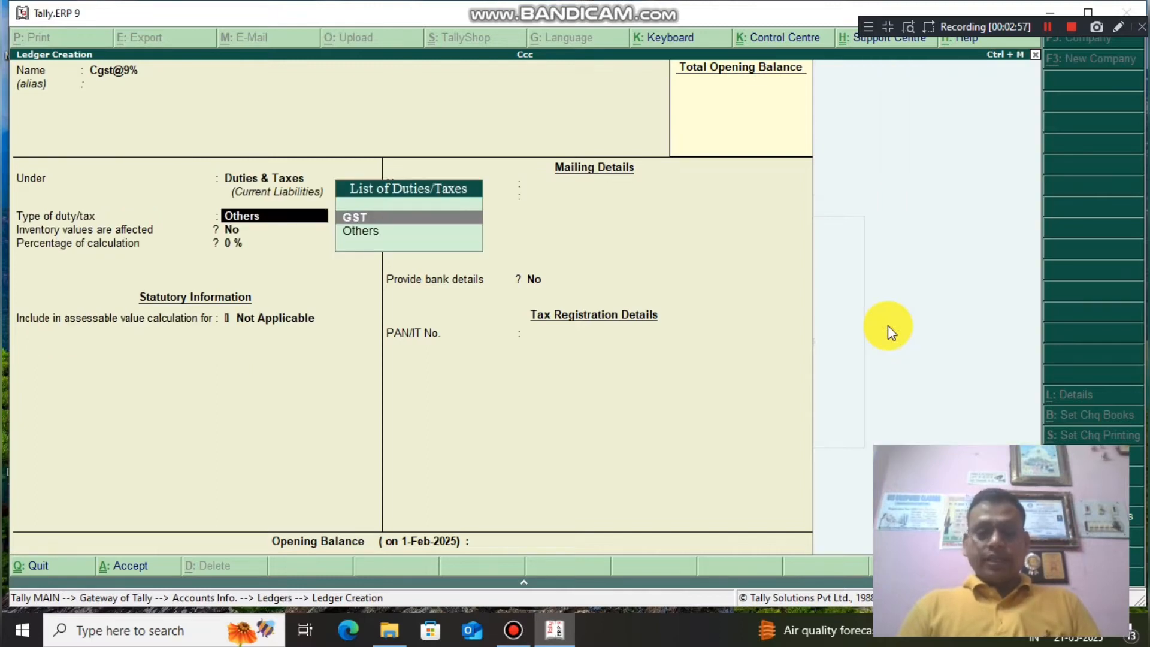
pyautogui.press('Return')
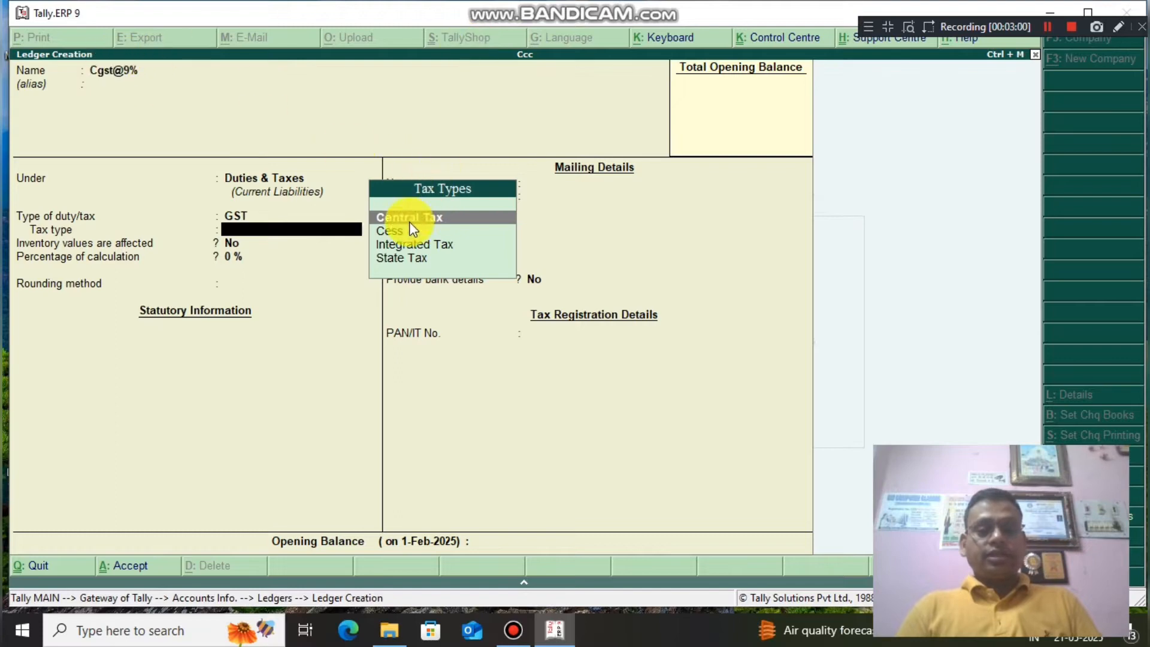
pyautogui.click(430, 218)
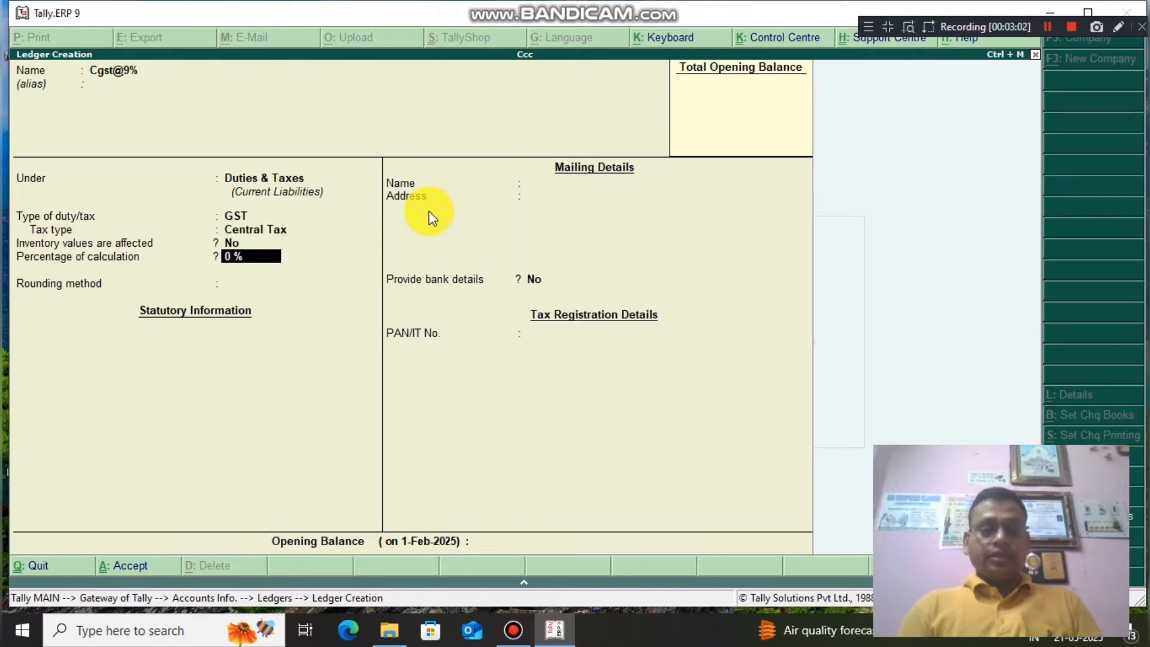
pyautogui.write('9')
pyautogui.press('Return')
pyautogui.press('Return')
pyautogui.press('Return')
pyautogui.press('Return')
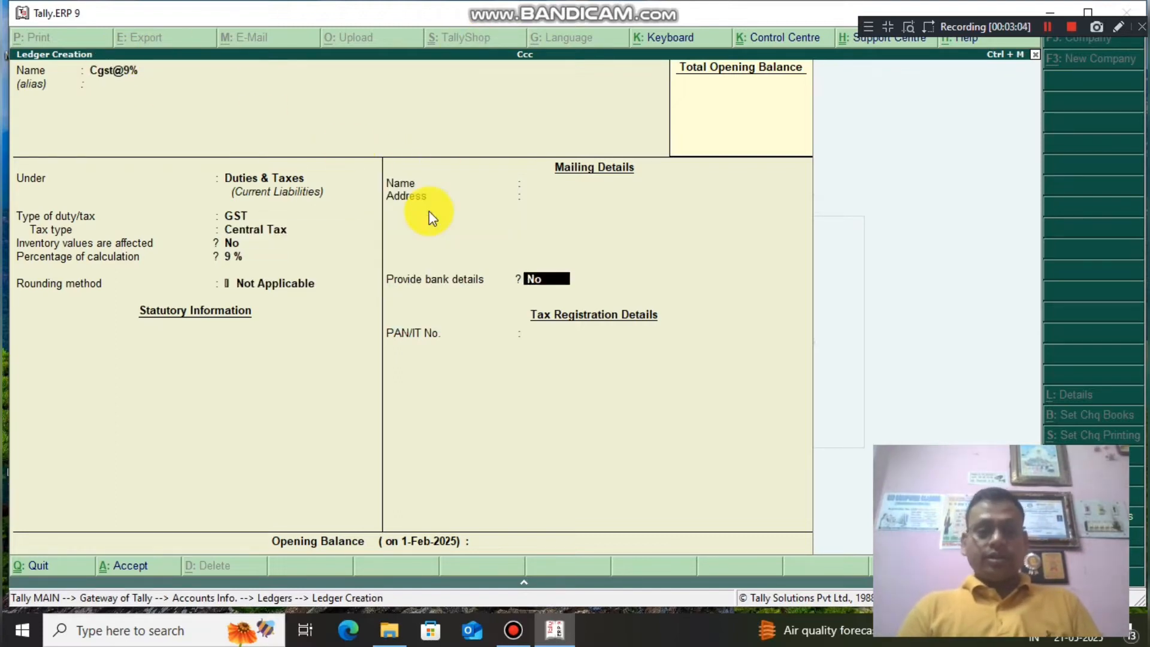
# Create Sgst@9% under Duties & Taxes as GST State Tax at 9%.
pyautogui.write('Sgs')
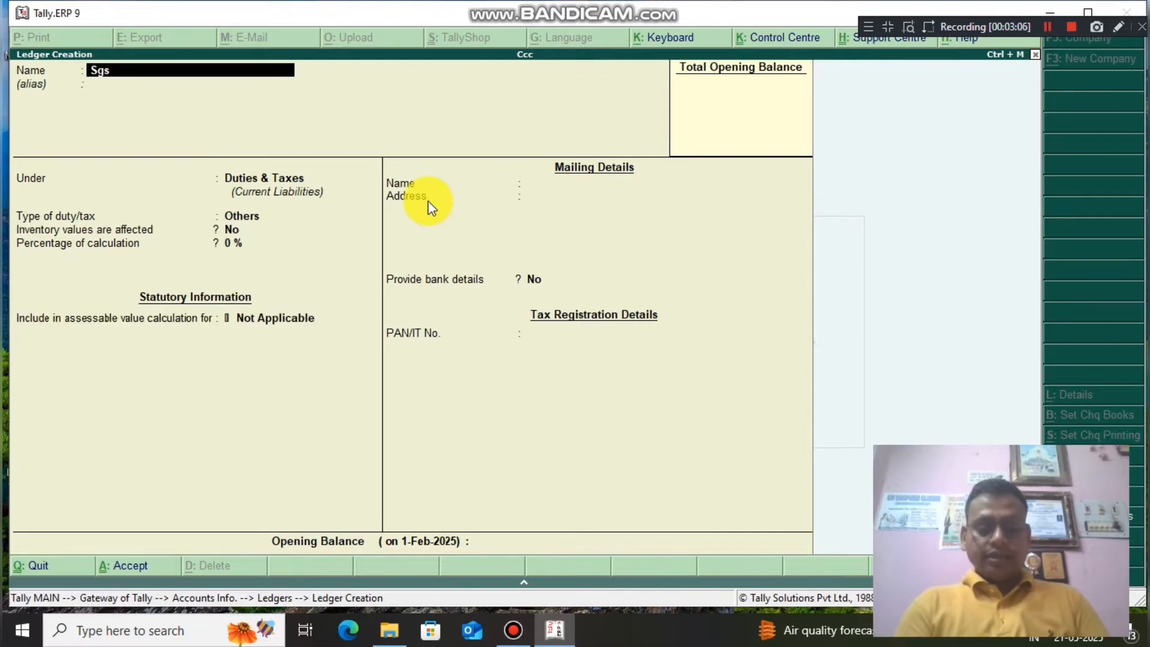
pyautogui.write('t@9%')
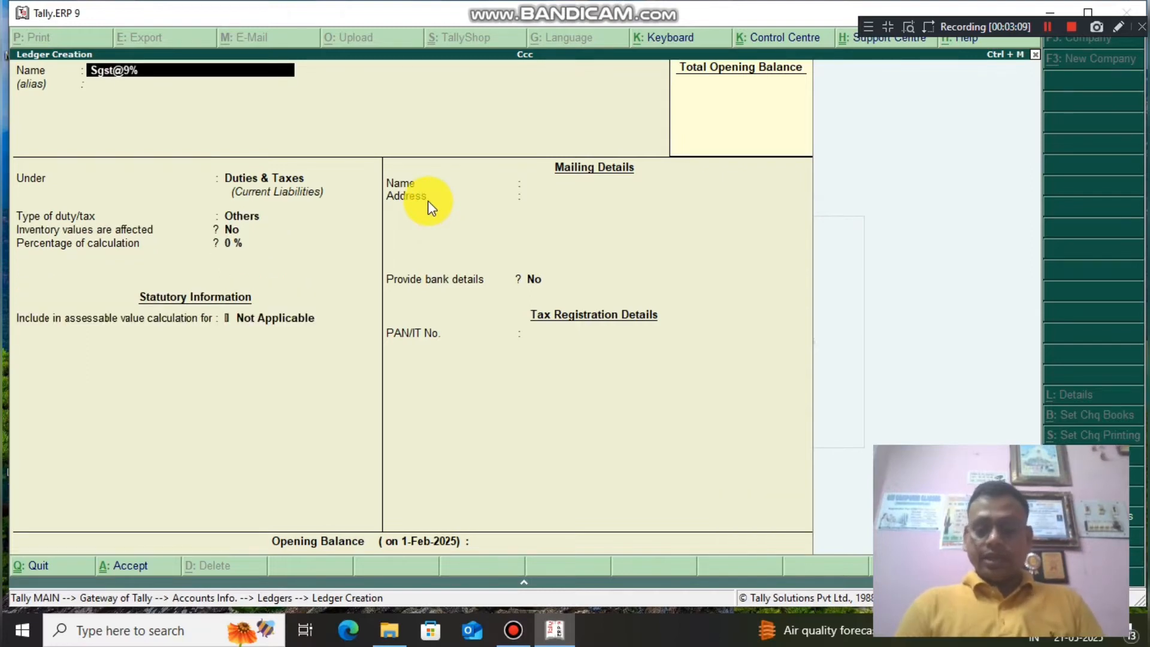
pyautogui.press('Return')
pyautogui.press('Return')
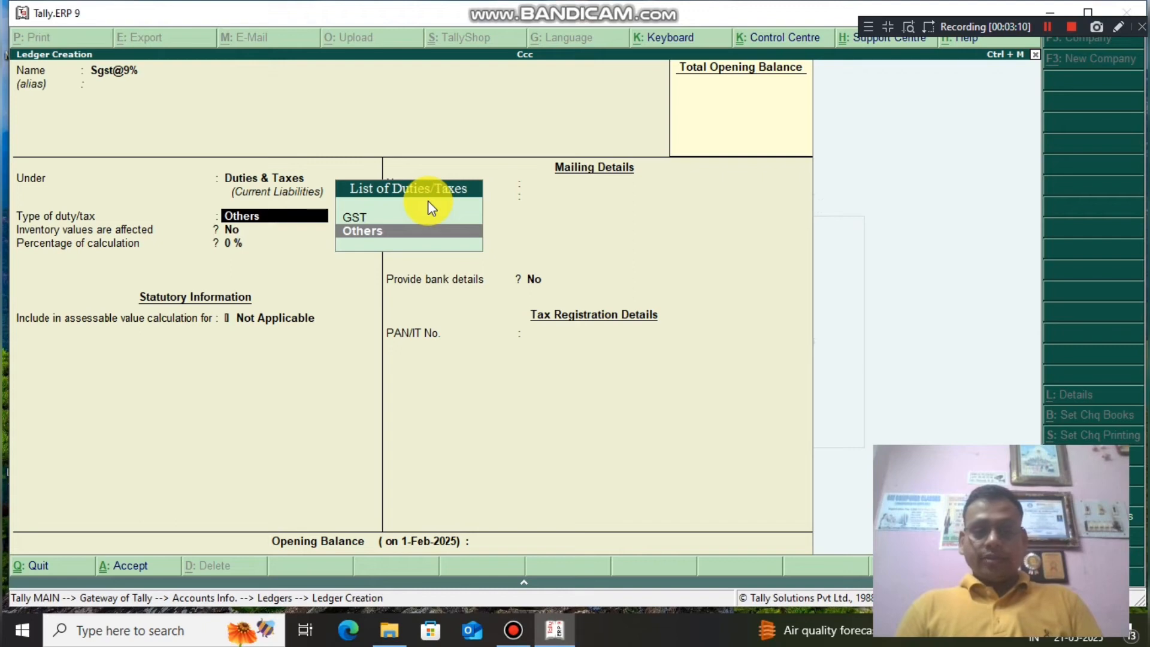
pyautogui.press('Up')
pyautogui.press('Return')
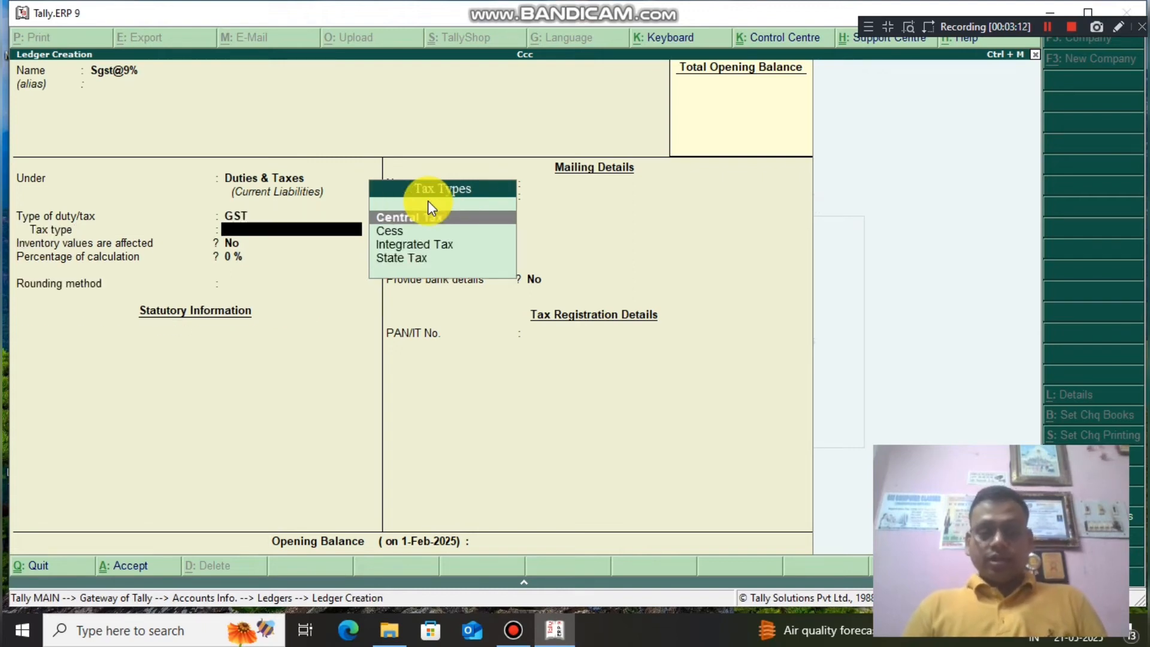
pyautogui.press('Down')
pyautogui.press('Down')
pyautogui.press('Down')
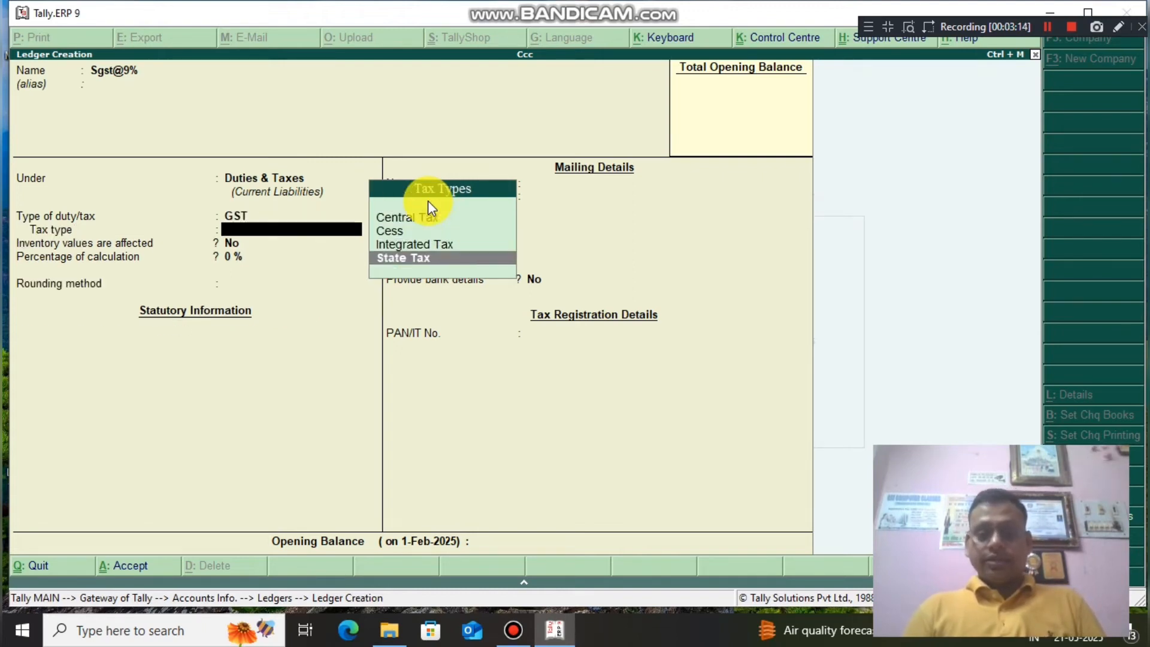
pyautogui.press('Return')
pyautogui.write('9')
pyautogui.press('Return')
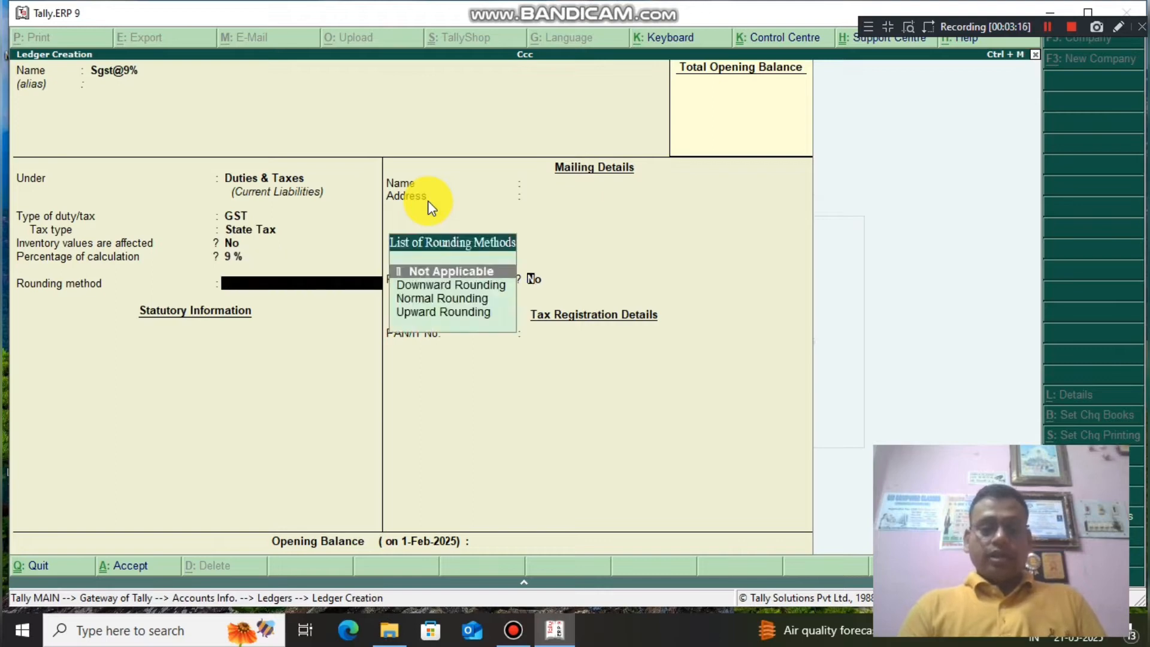
pyautogui.press('Return')
pyautogui.press('Return')
pyautogui.press('Return')
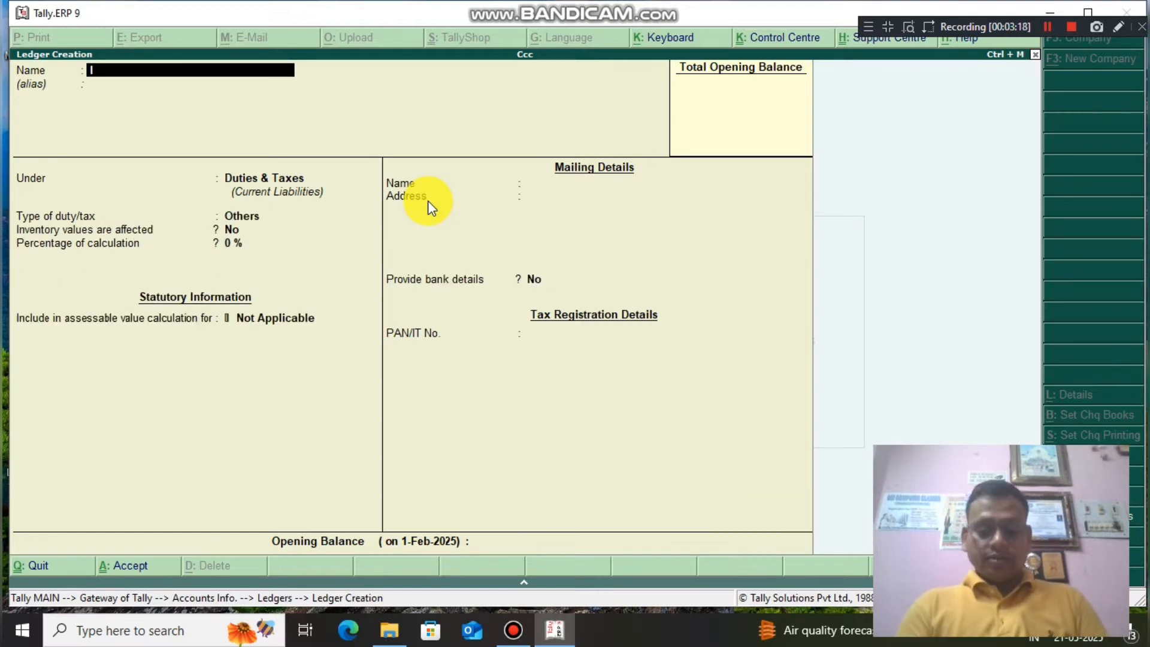
# Set up Igst@18% under Duties & Taxes as GST Integrated Tax at 18%.
pyautogui.write('Igst')
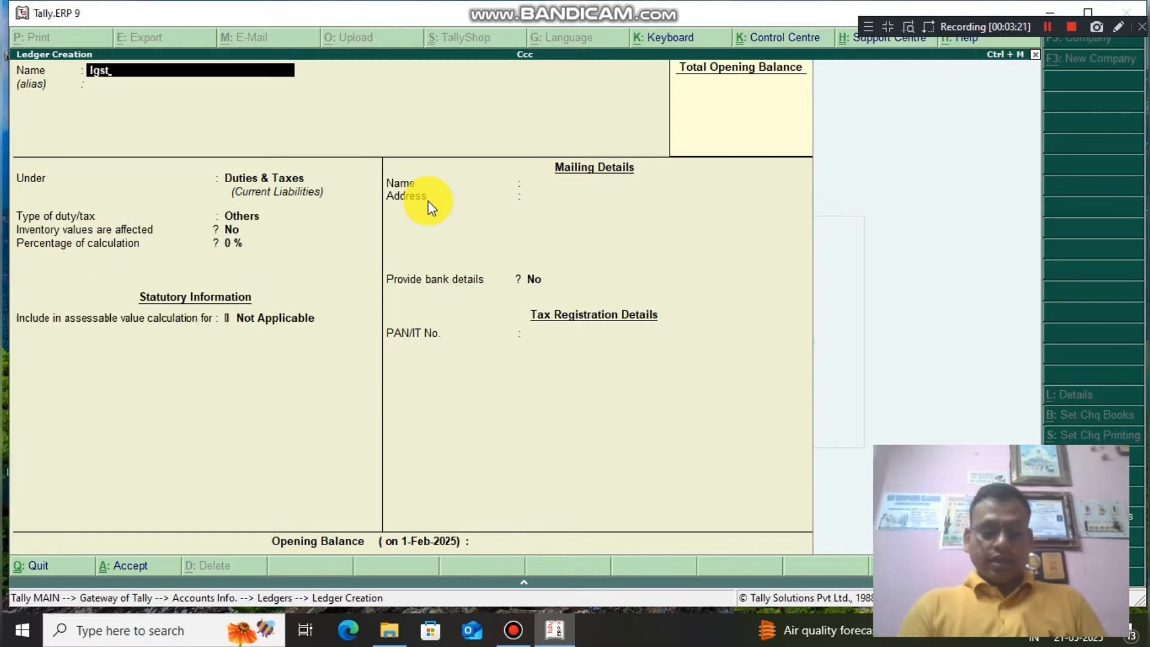
pyautogui.write('@12')
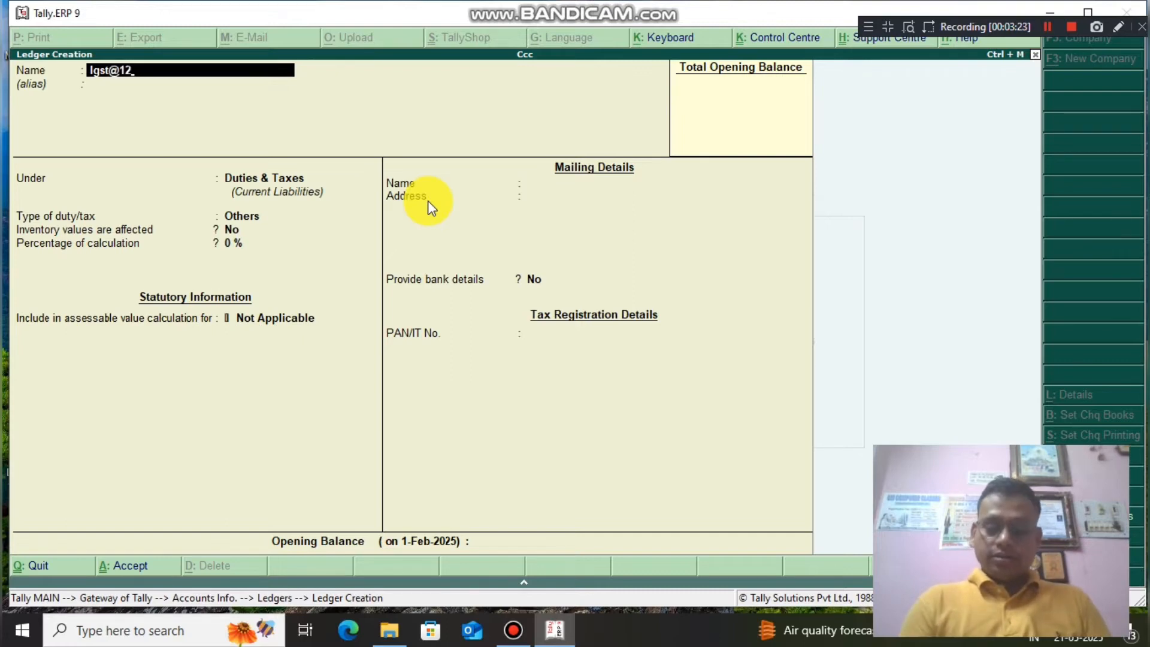
pyautogui.press('BackSpace')
pyautogui.write('8%')
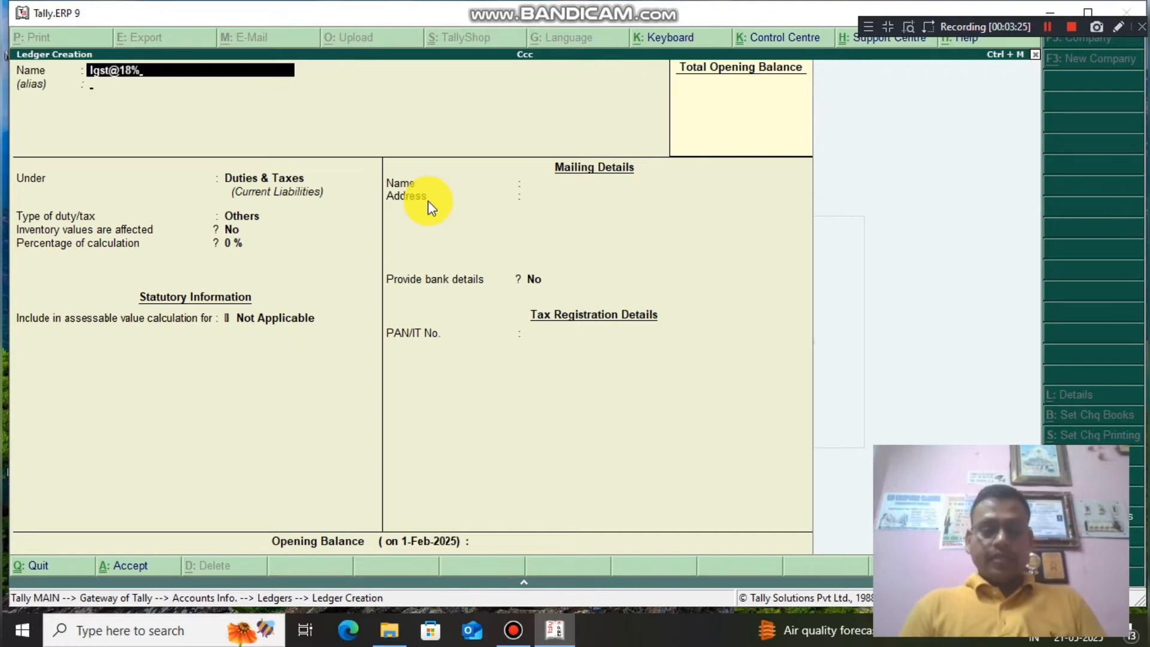
pyautogui.press('Return')
pyautogui.press('Return')
pyautogui.press('Return')
pyautogui.press('Up')
pyautogui.press('Return')
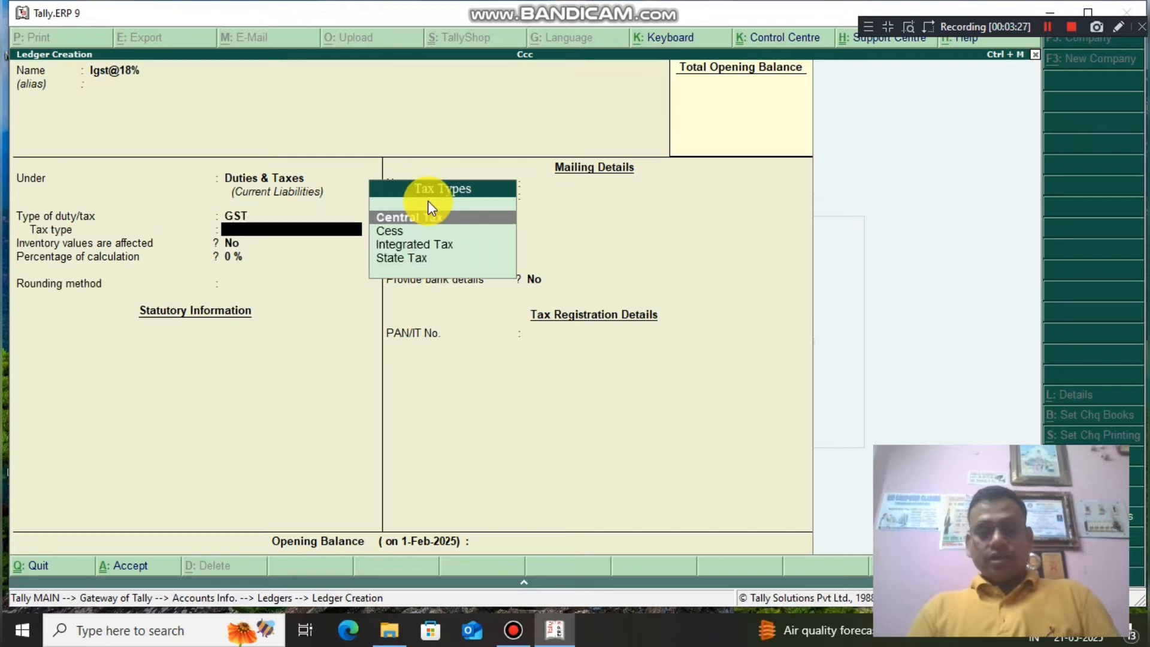
pyautogui.press('Down')
pyautogui.press('Down')
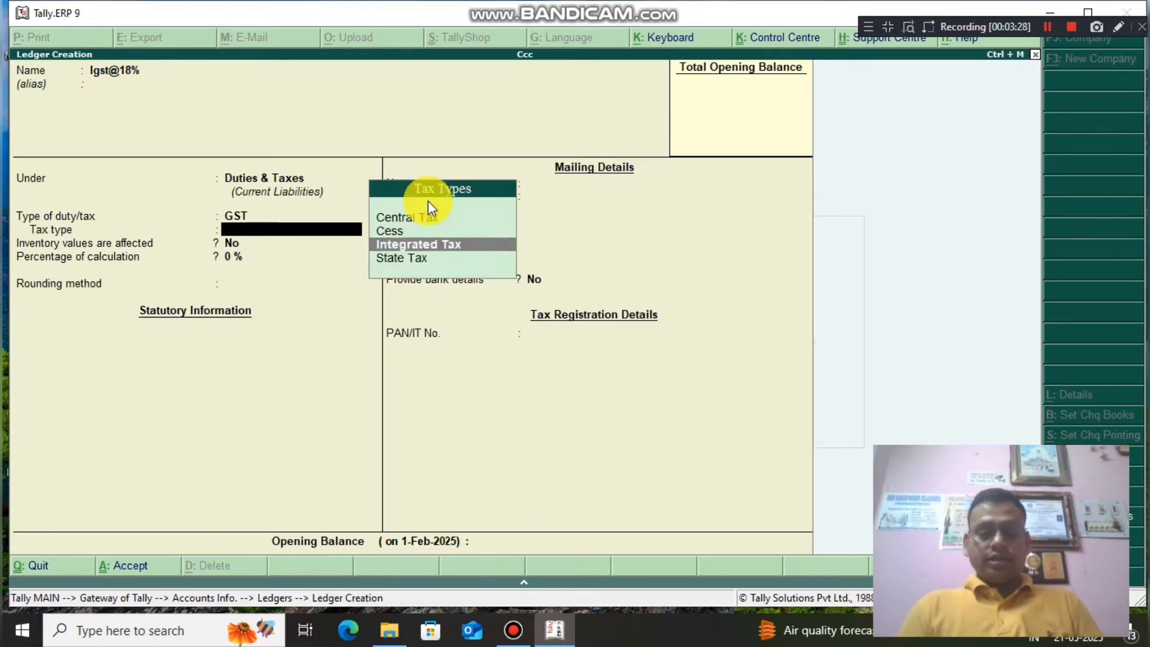
pyautogui.press('Return')
pyautogui.press('Return')
pyautogui.write('18')
pyautogui.press('Return')
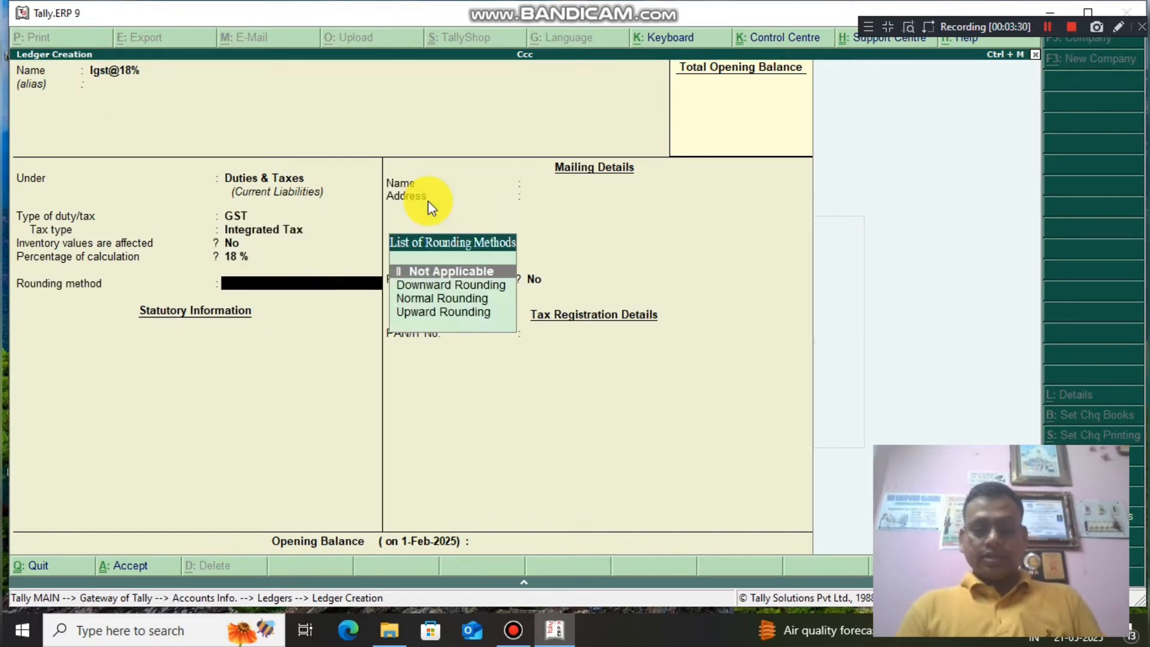
pyautogui.press('Return')
pyautogui.press('Return')
pyautogui.press('Return')
pyautogui.press('Return')
# Save Igst@18% and create a supplier ledger under Sundry Creditors.
pyautogui.press('Return')
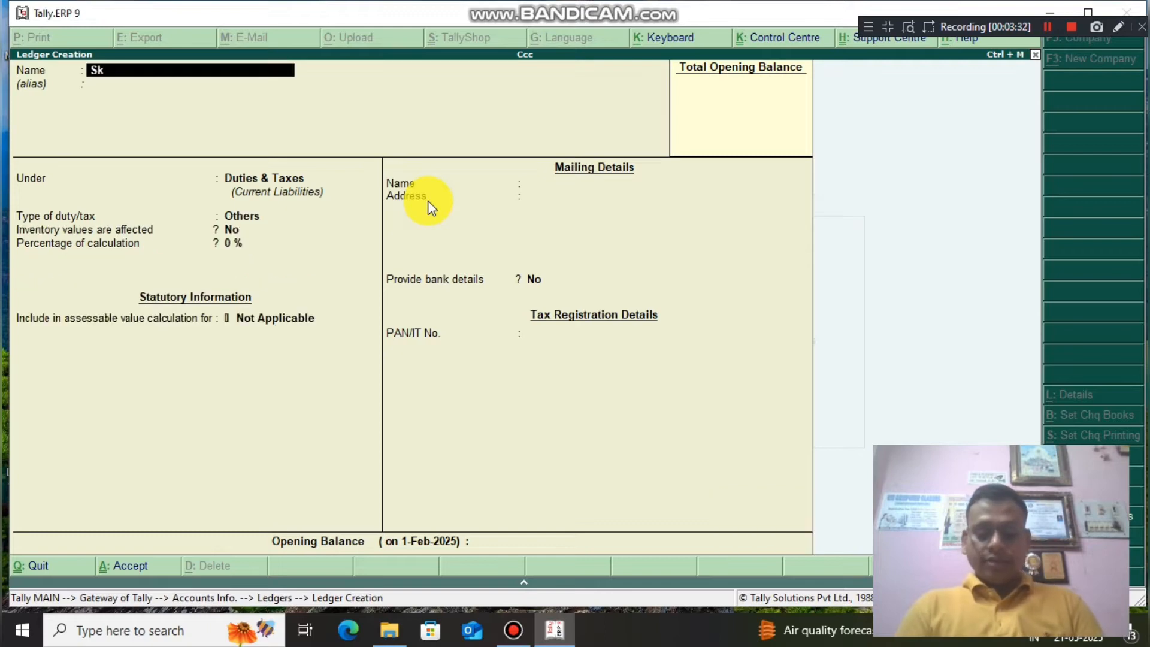
pyautogui.press('Return')
pyautogui.press('Return')
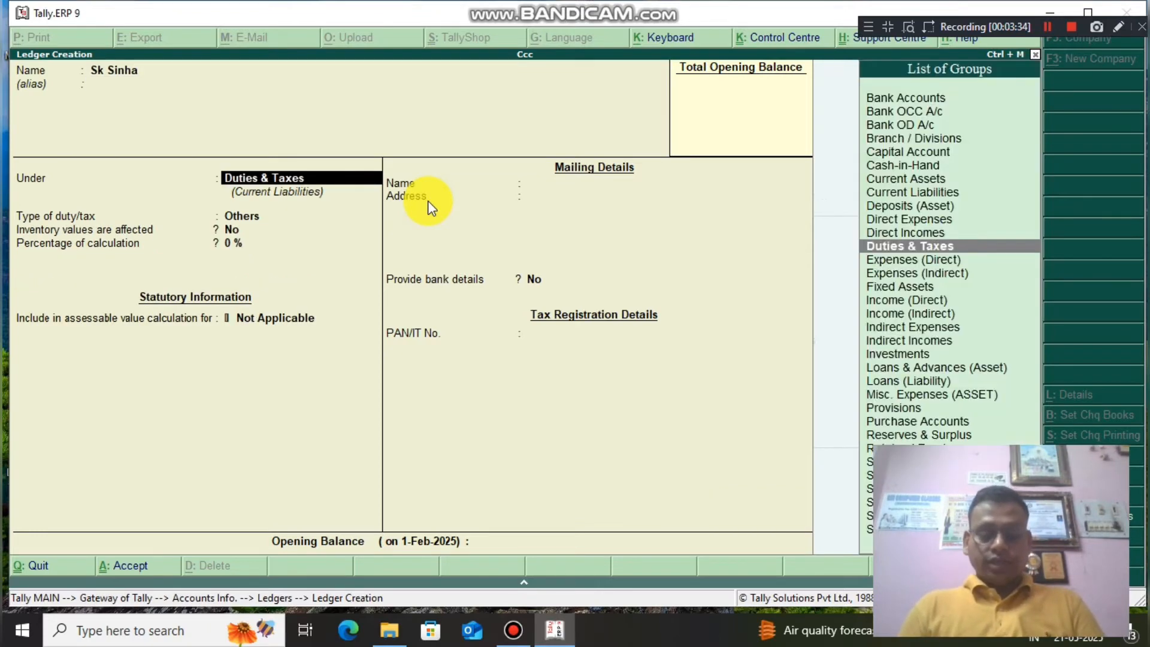
pyautogui.write('S')
pyautogui.press('Down')
pyautogui.press('Down')
pyautogui.press('Down')
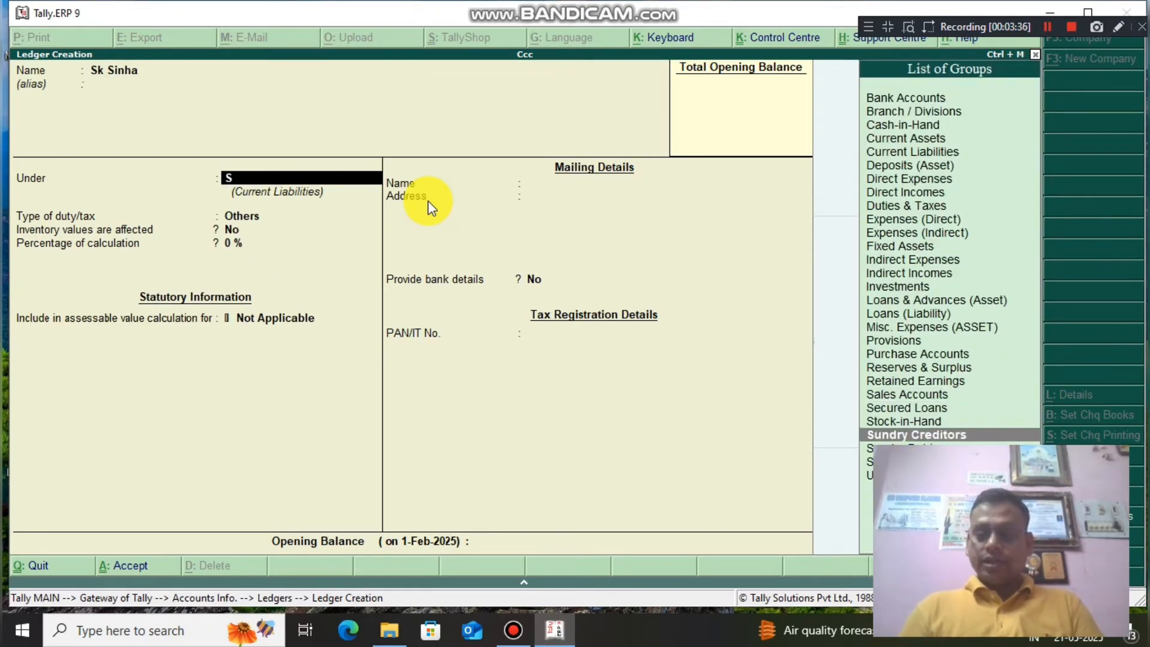
pyautogui.press('Return')
pyautogui.press('Return')
pyautogui.press('Return')
pyautogui.press('Return')
pyautogui.press('Return')
pyautogui.press('Return')
pyautogui.press('Return')
pyautogui.press('Return')
pyautogui.press('Return')
pyautogui.press('Return')
pyautogui.press('Return')
pyautogui.press('Return')
pyautogui.press('Return')
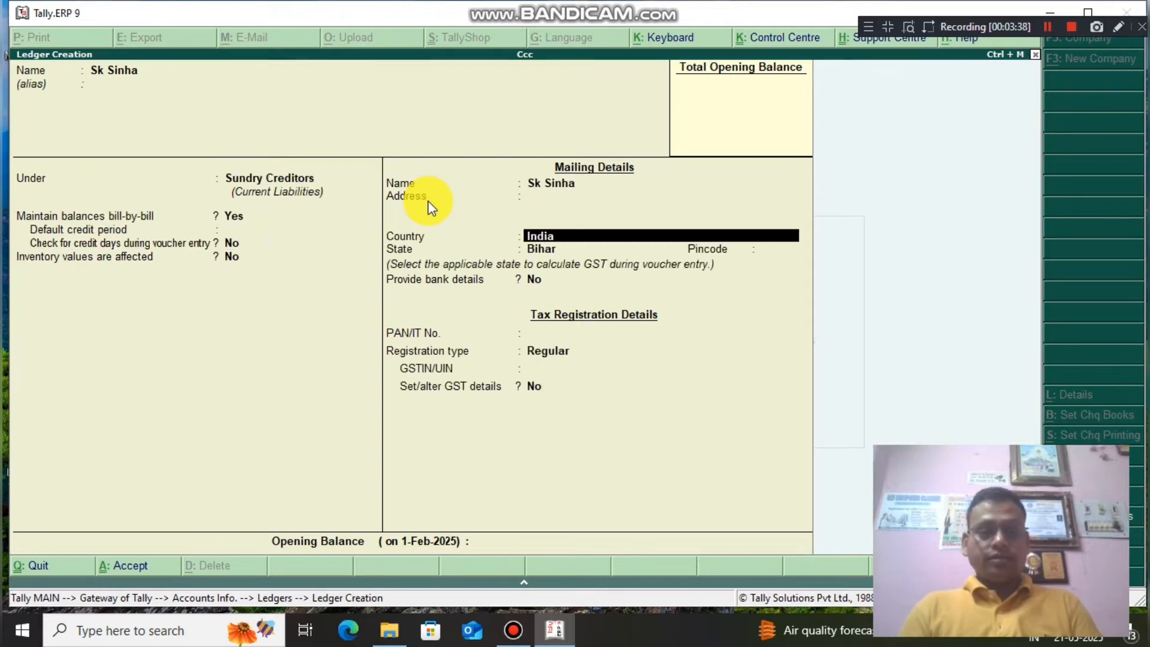
pyautogui.press('Return')
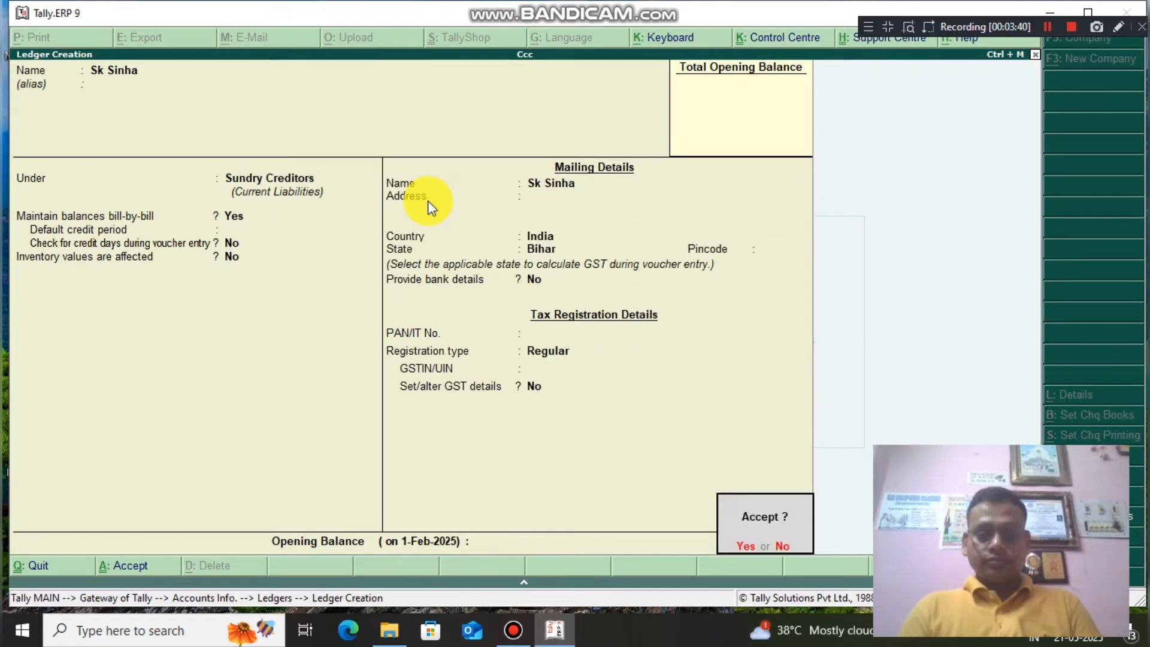
pyautogui.press('Return')
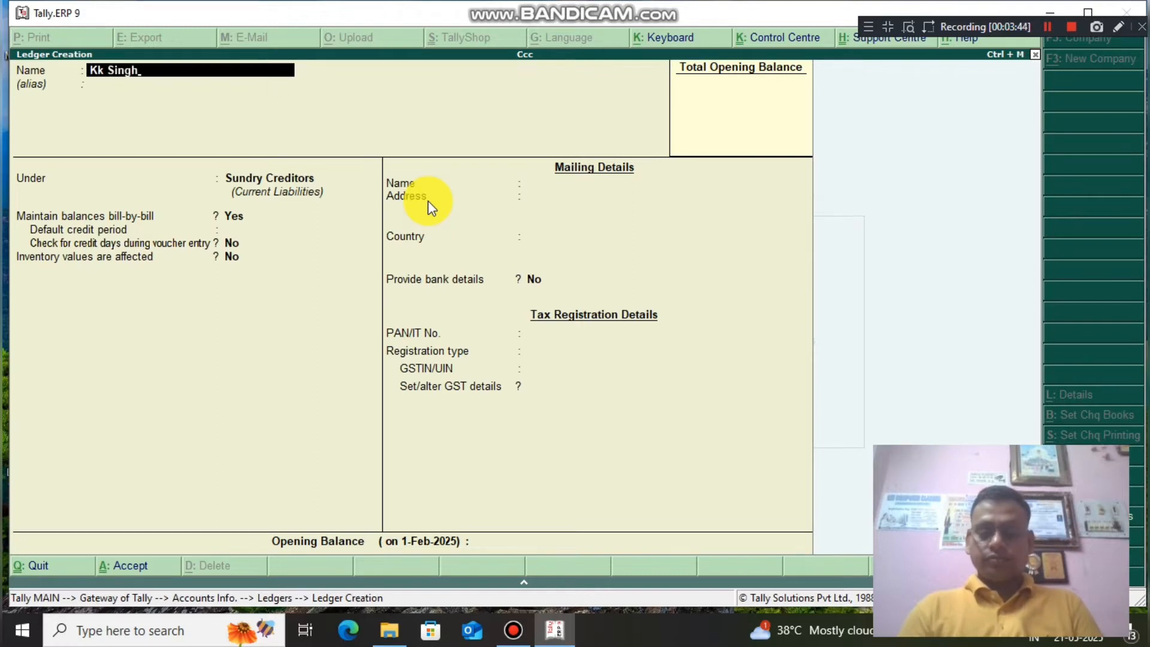
# Create a customer ledger under Sundry Debtors and quit ledger creation.
pyautogui.press('Return')
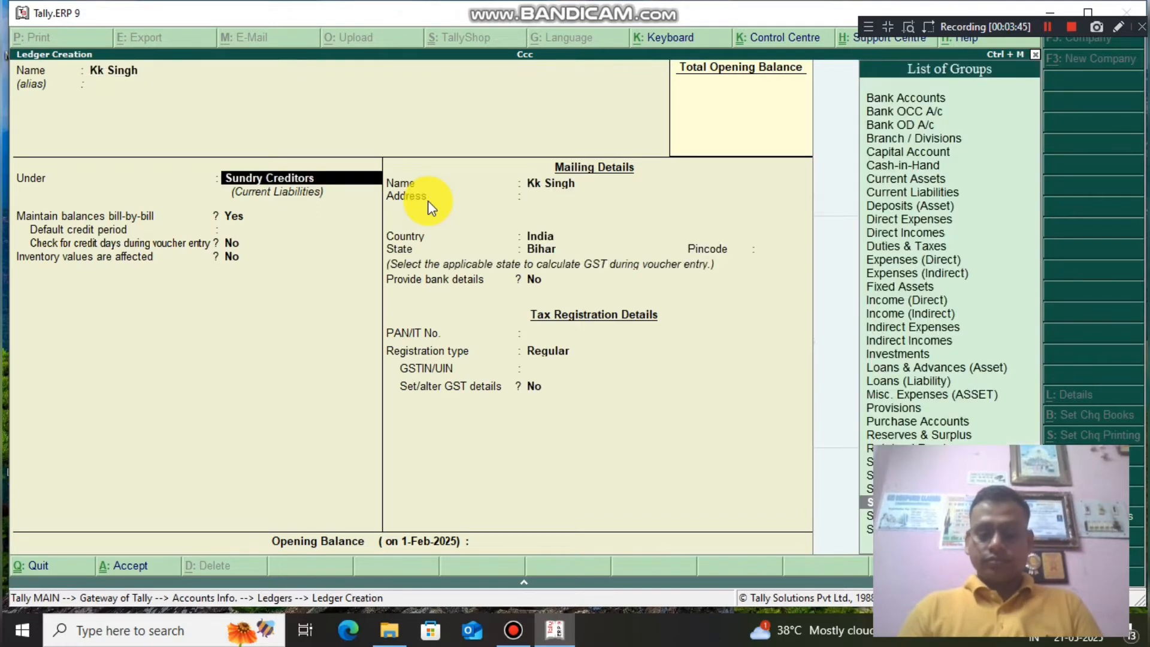
pyautogui.press('Down')
pyautogui.press('Return')
pyautogui.press('Return')
pyautogui.press('Return')
pyautogui.press('Return')
pyautogui.press('Return')
pyautogui.press('Return')
pyautogui.press('Return')
pyautogui.press('Return')
pyautogui.press('Return')
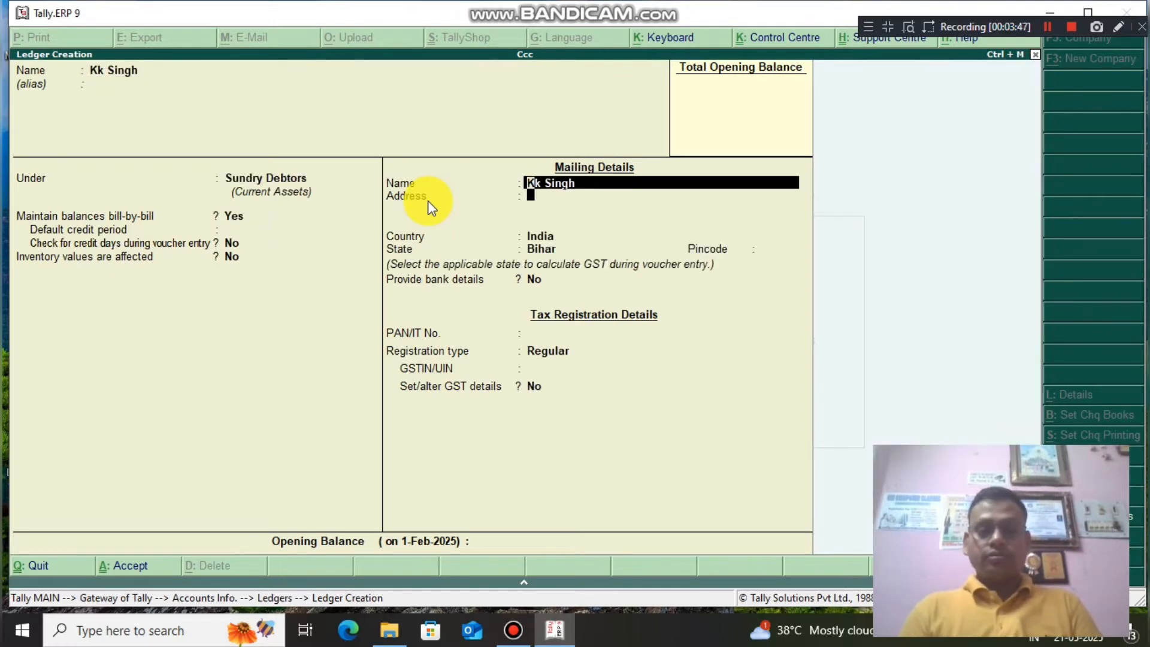
pyautogui.press('Return')
pyautogui.press('Return')
pyautogui.press('Return')
pyautogui.press('Return')
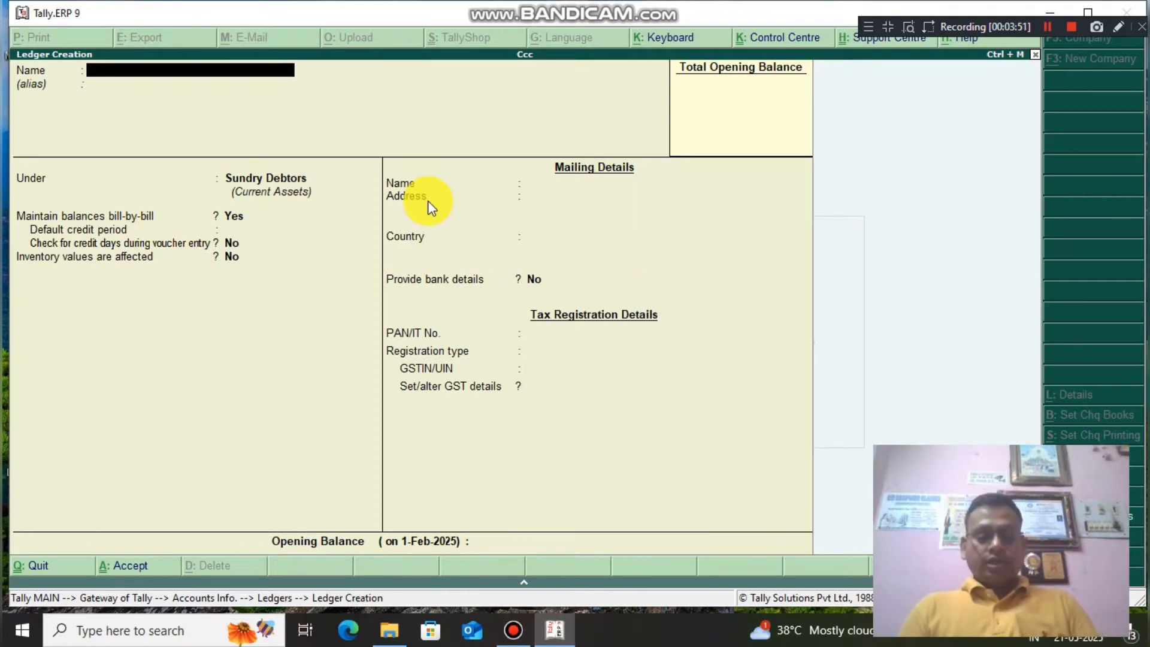
pyautogui.press('Escape')
pyautogui.press('Return')
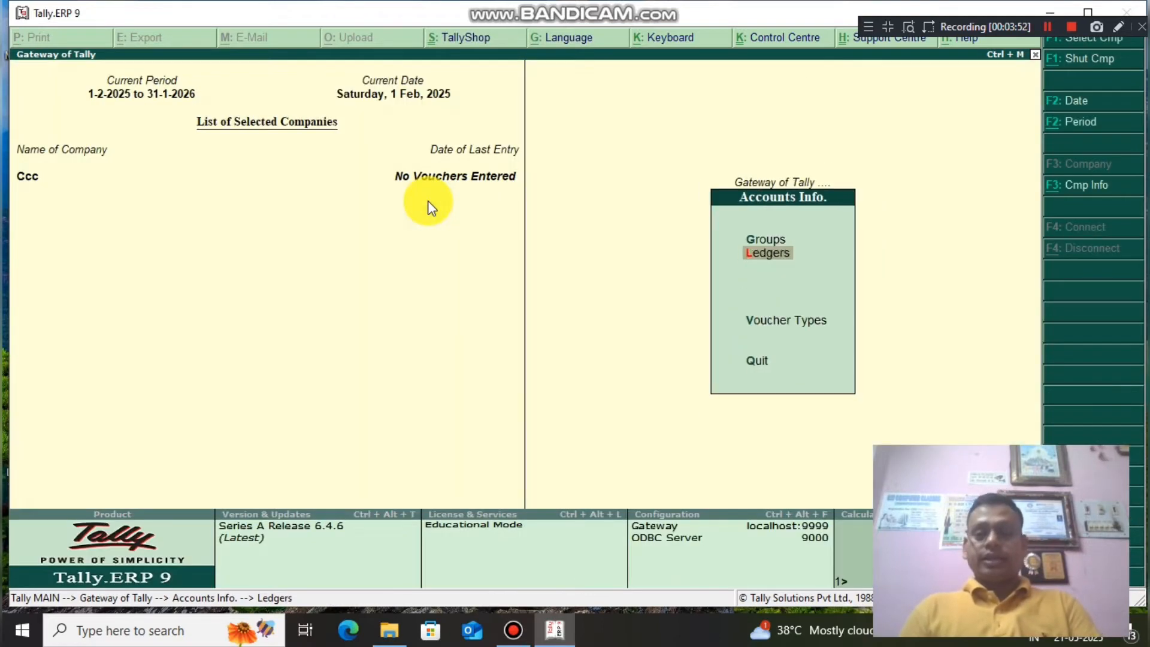
# Start a new stock group named Computer Parts from Inventory Info.
pyautogui.press('Escape')
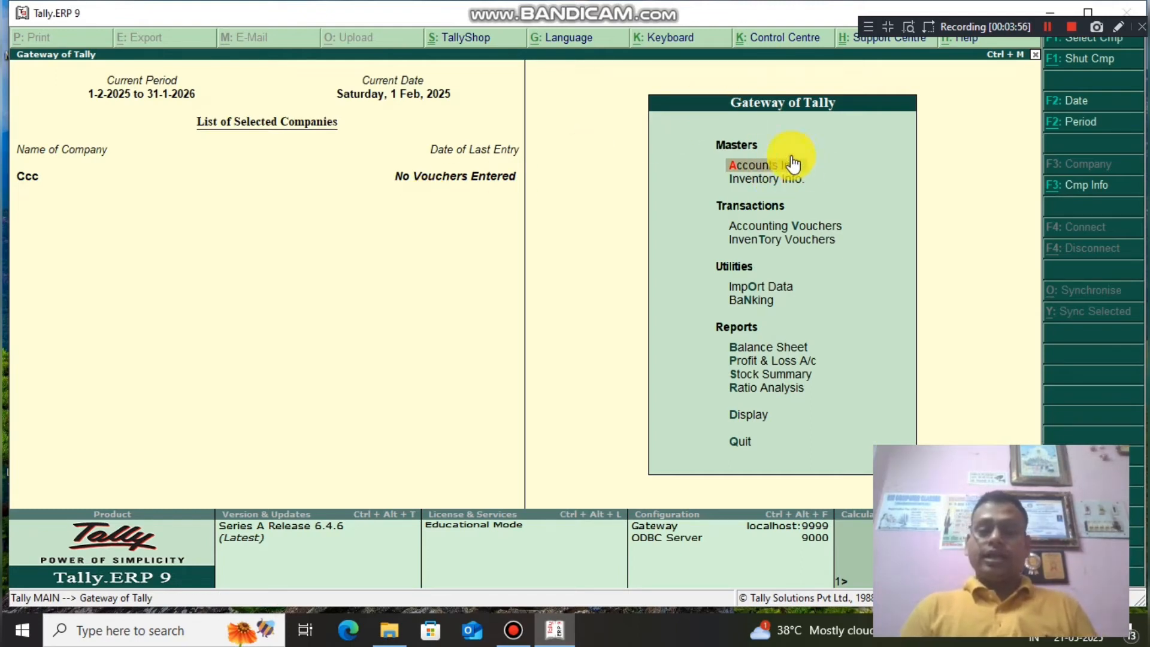
pyautogui.click(771, 182)
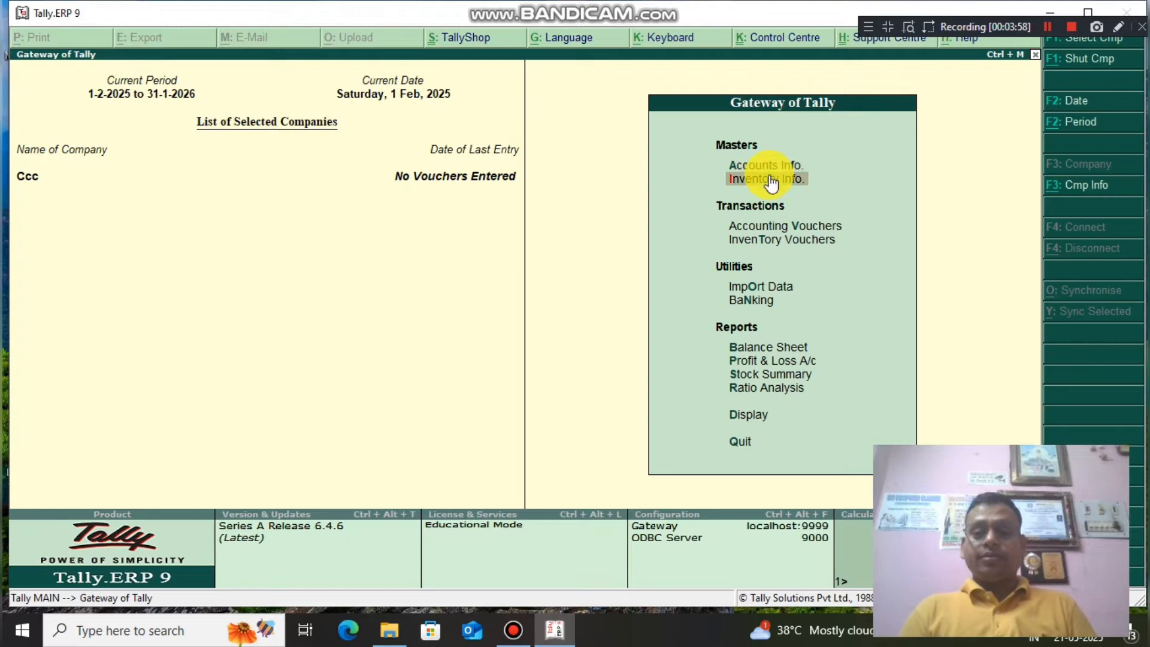
pyautogui.click(770, 177)
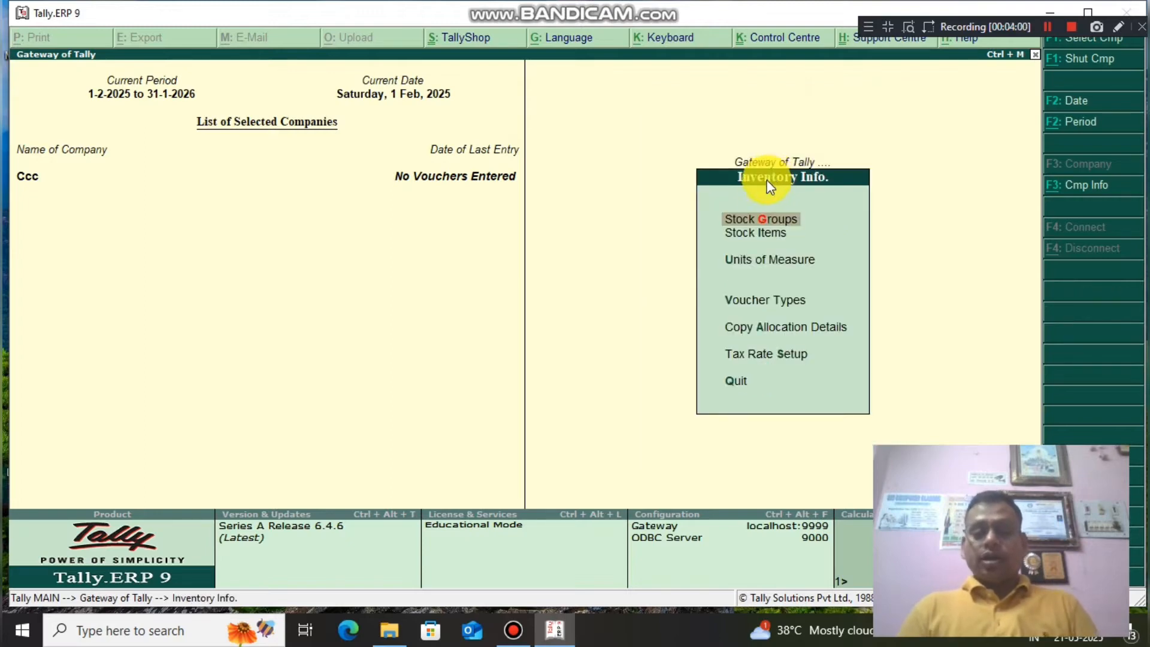
pyautogui.click(765, 218)
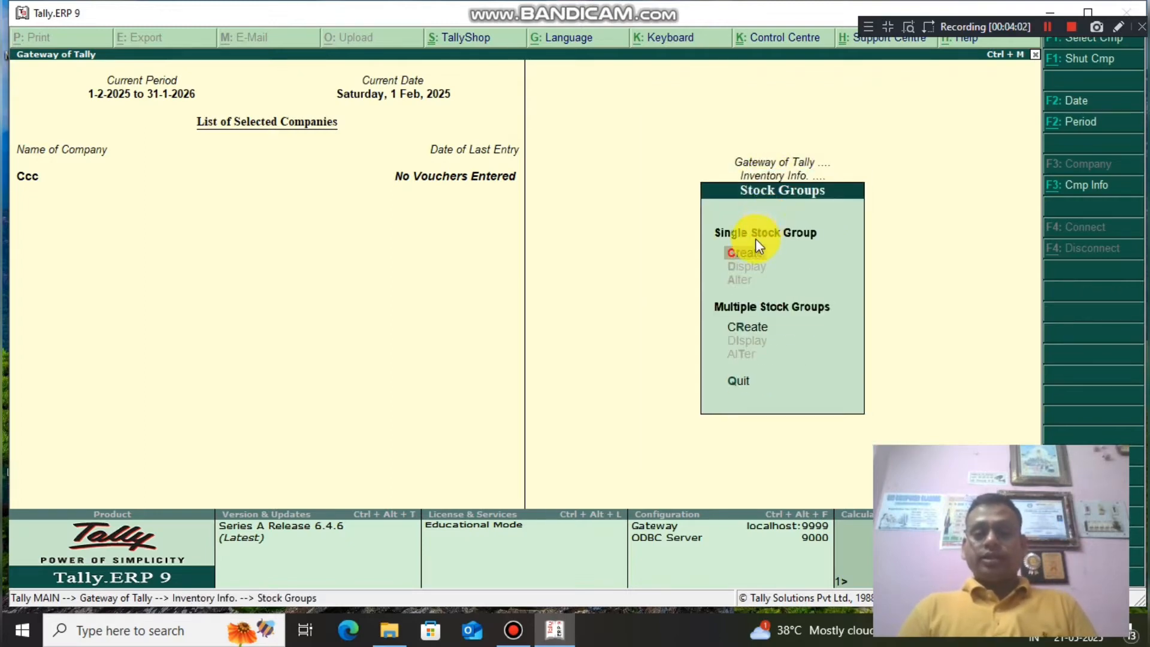
pyautogui.click(752, 257)
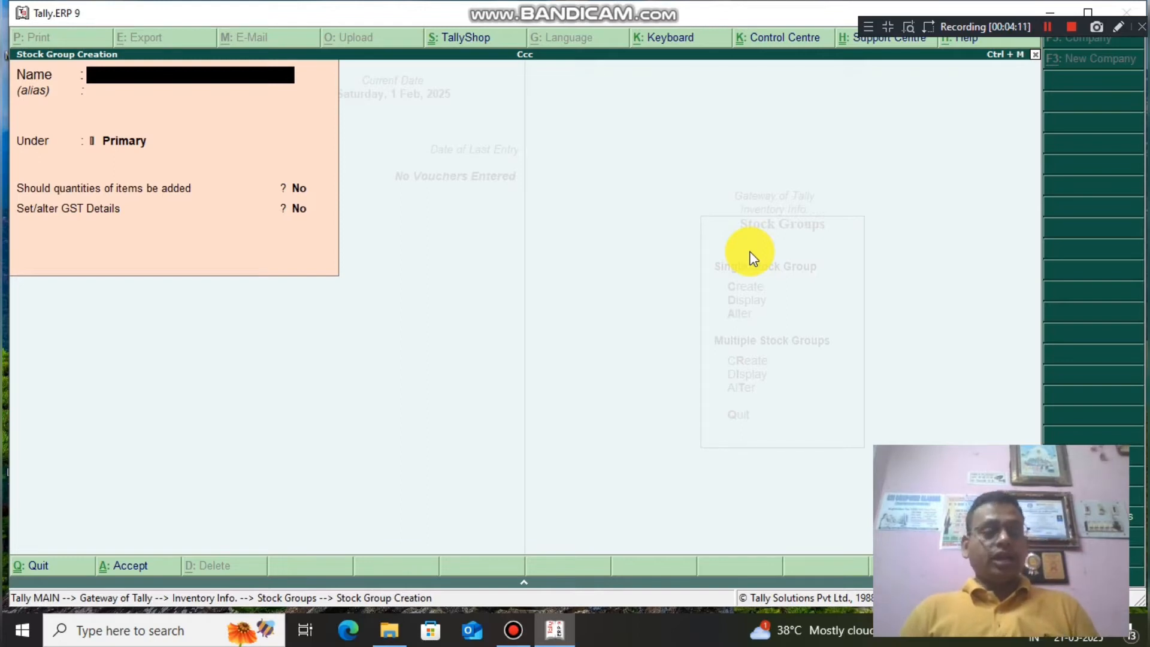
pyautogui.write('Comp')
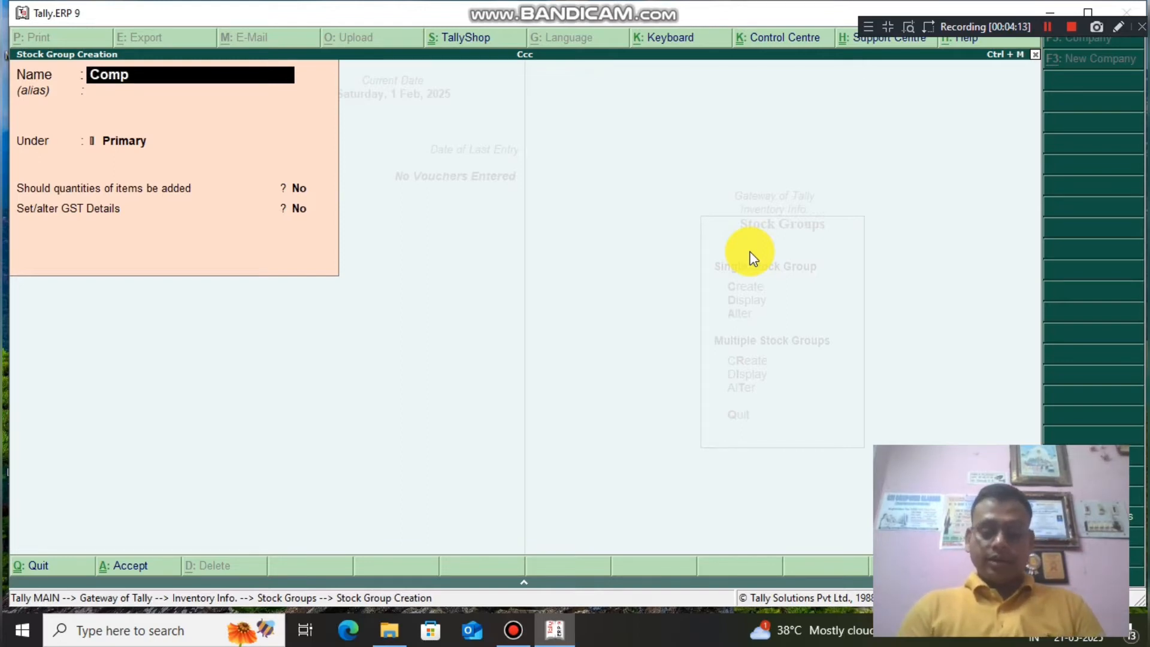
pyautogui.write('uter')
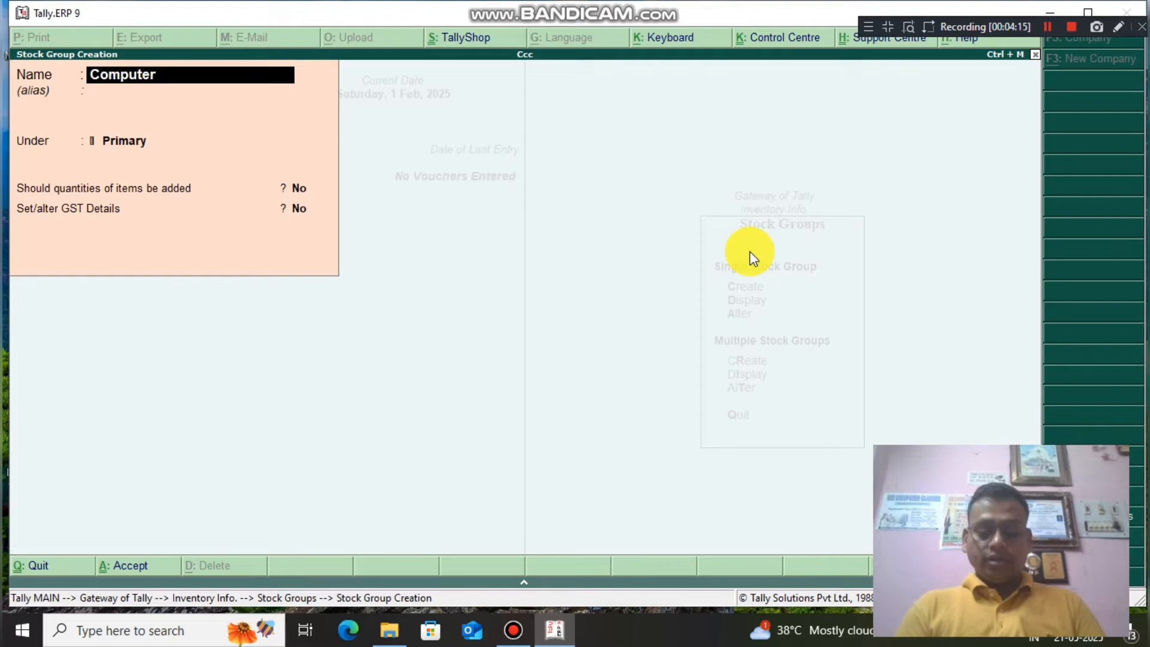
pyautogui.write(' Parts')
pyautogui.press('Return')
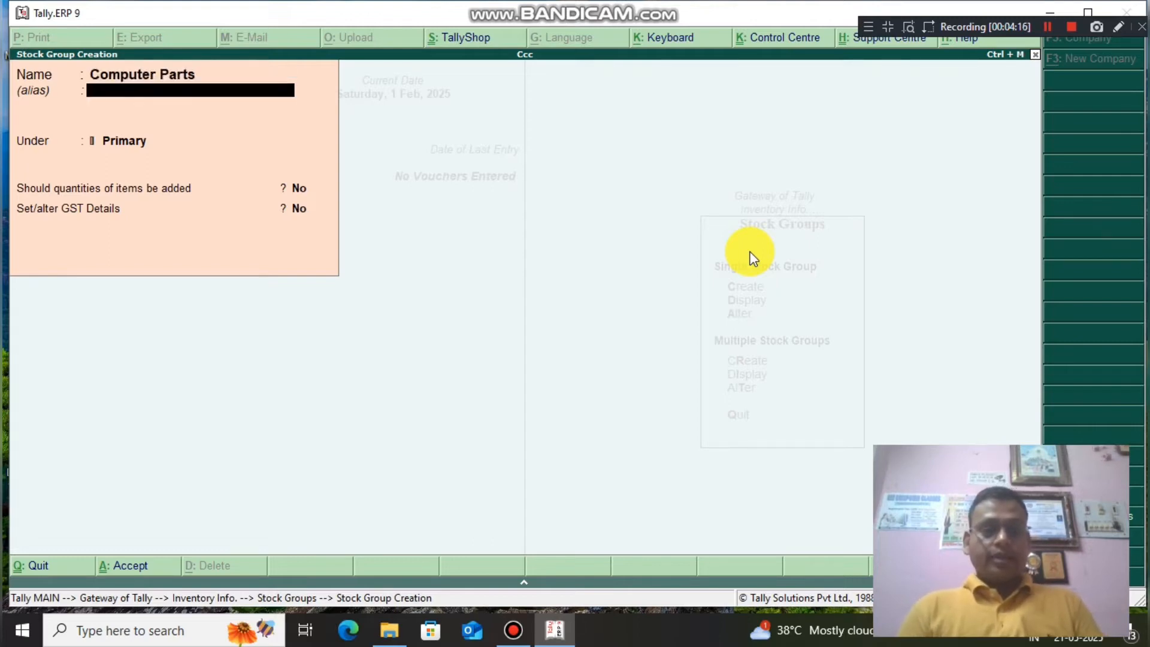
# Mark Computer Parts as Taxable at 18% integrated tax and save it.
pyautogui.press('Return')
pyautogui.press('Return')
pyautogui.press('Return')
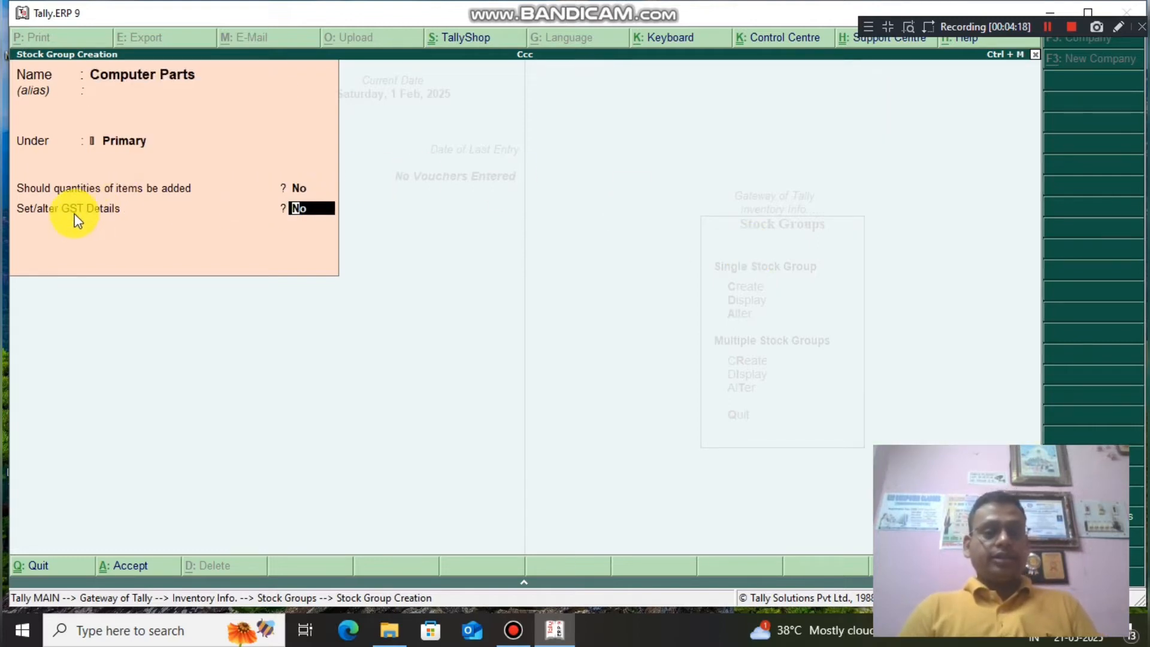
pyautogui.write('yes')
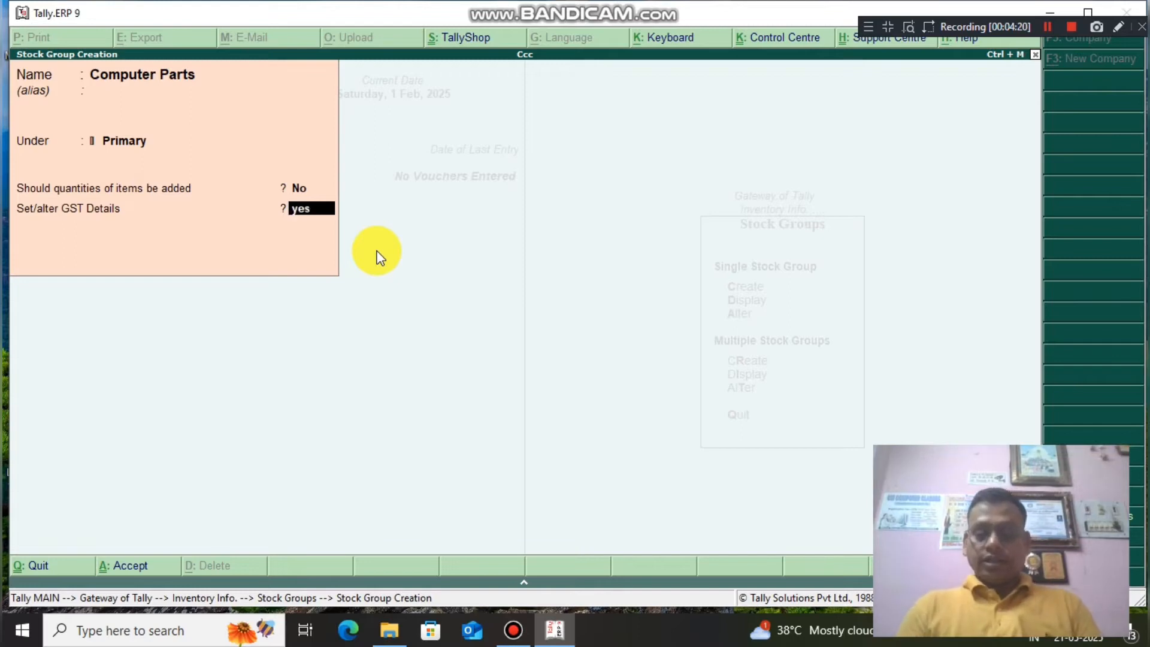
pyautogui.press('Return')
pyautogui.press('Down')
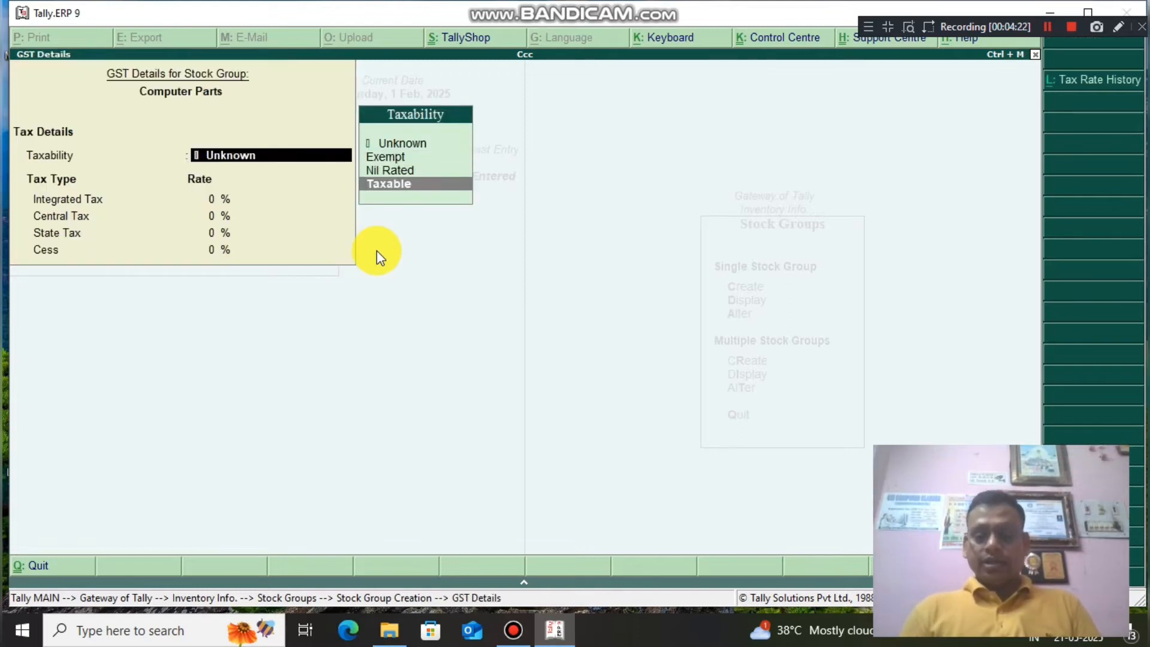
pyautogui.press('Return')
pyautogui.write('18')
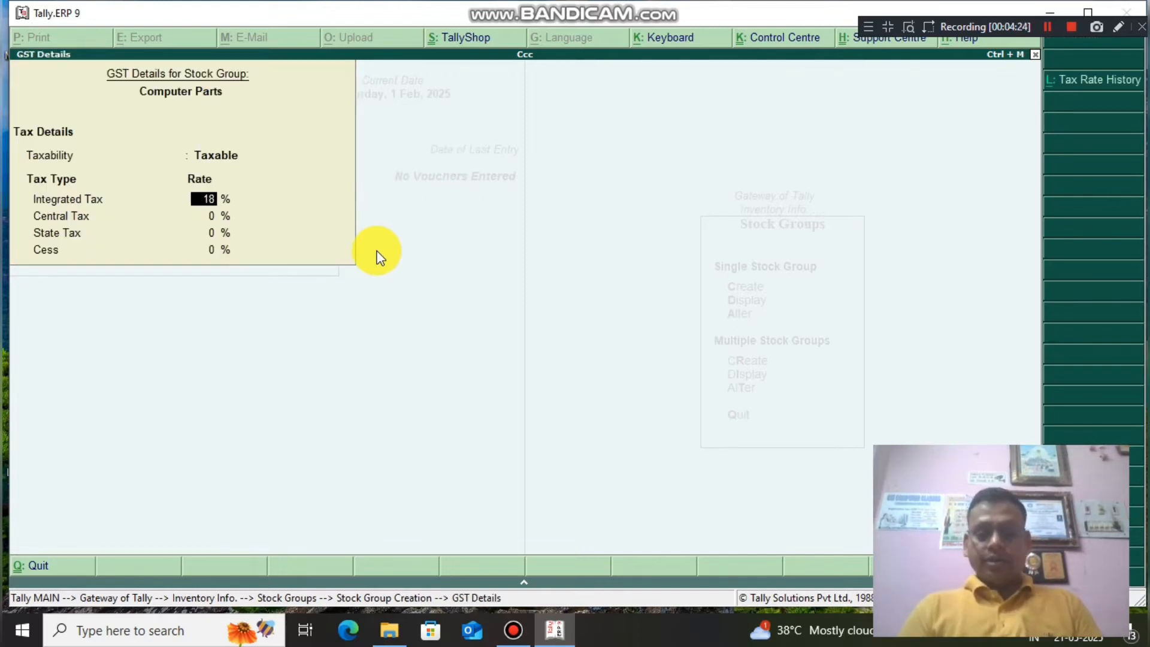
pyautogui.press('Return')
pyautogui.press('Return')
pyautogui.press('Return')
pyautogui.press('Return')
pyautogui.press('Return')
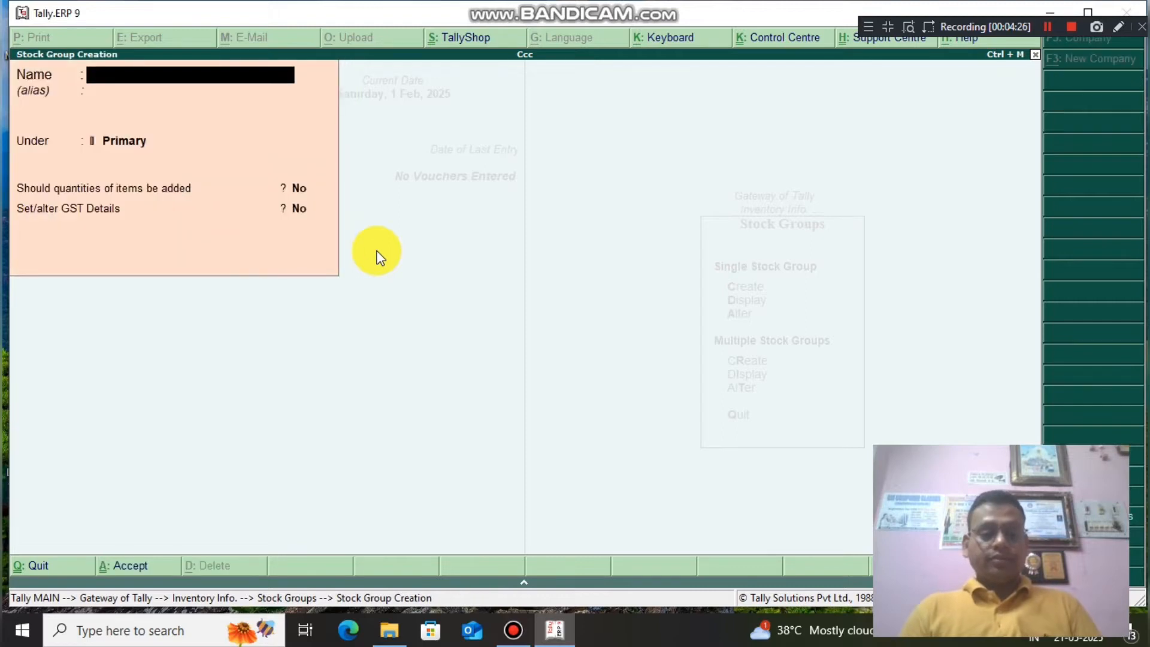
pyautogui.press('Escape')
pyautogui.press('Return')
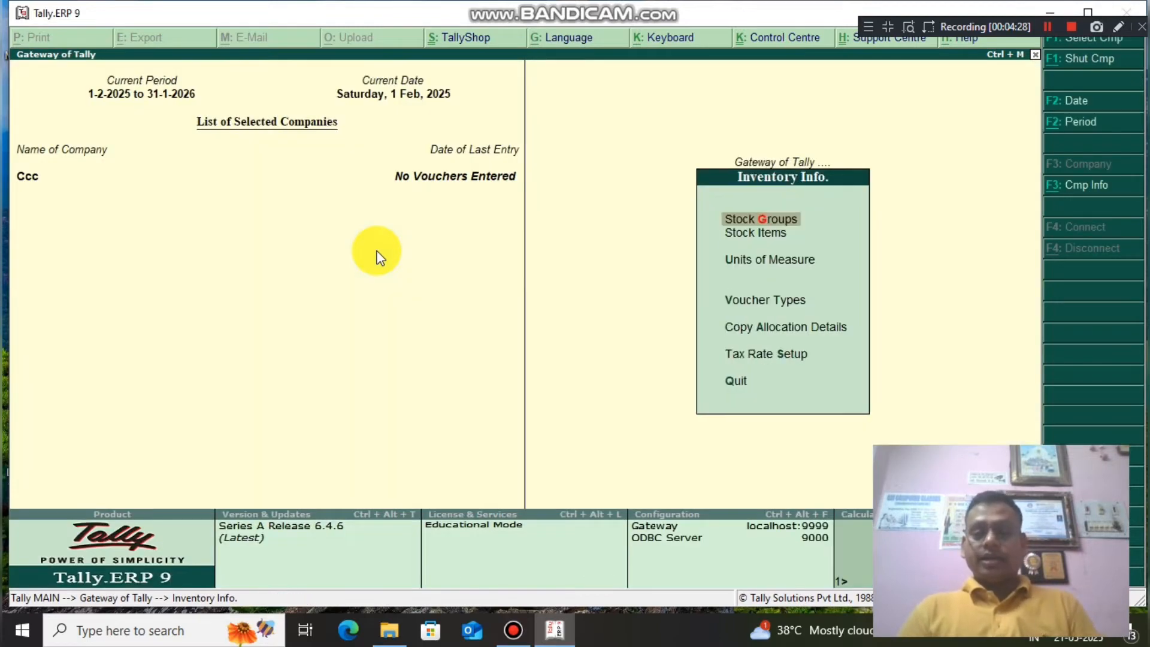
# Create the unit pcs with unit quantity code PCS-PIECES.
pyautogui.click(751, 271)
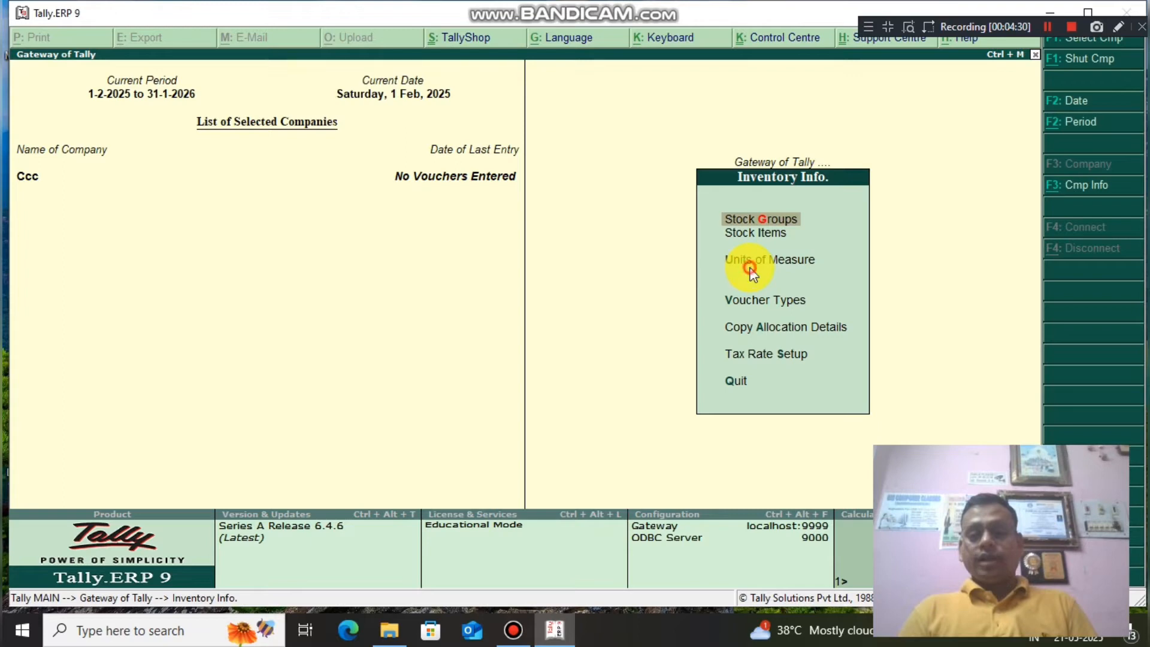
pyautogui.click(759, 259)
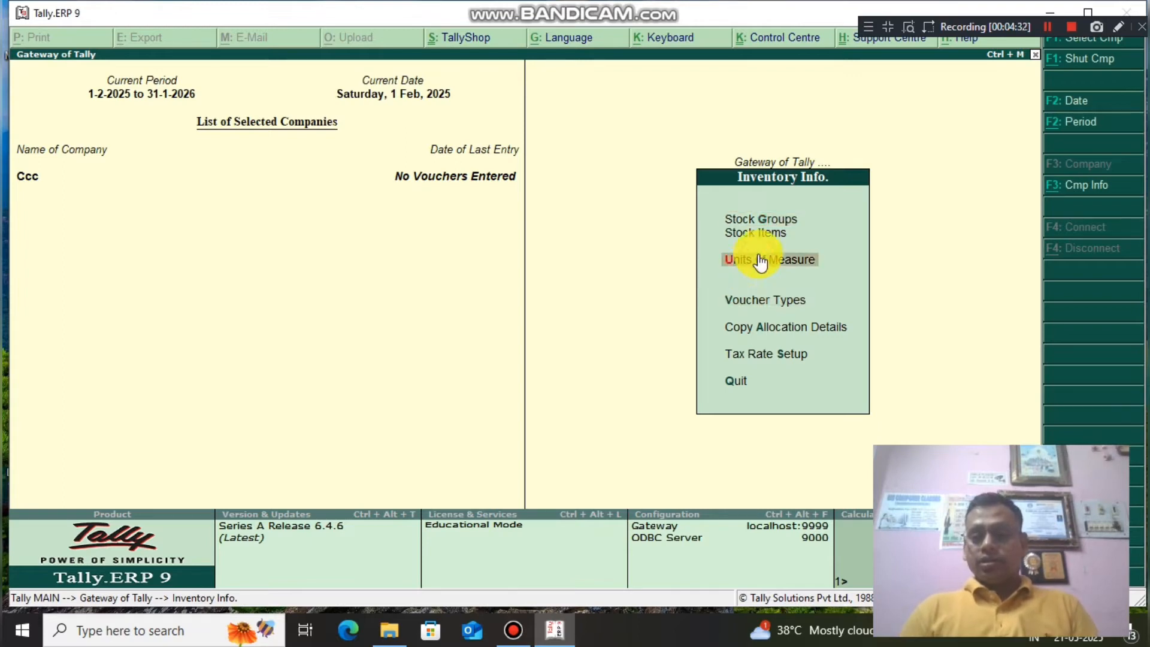
pyautogui.press('Return')
pyautogui.press('Return')
pyautogui.write('pcs')
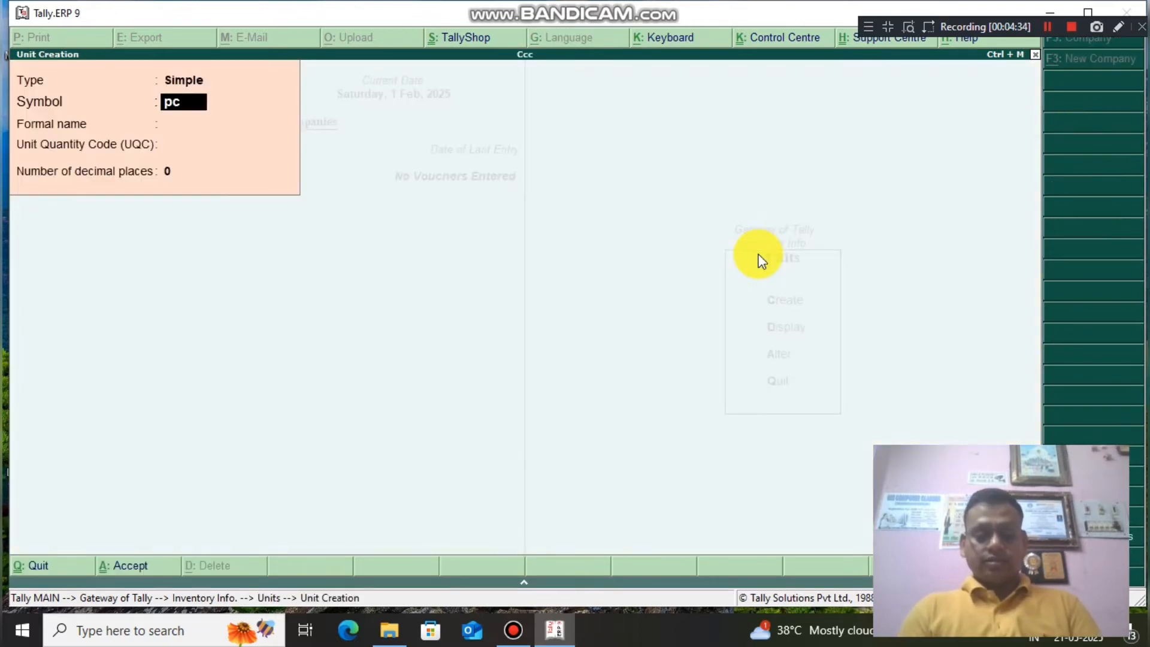
pyautogui.press('Return')
pyautogui.press('Return')
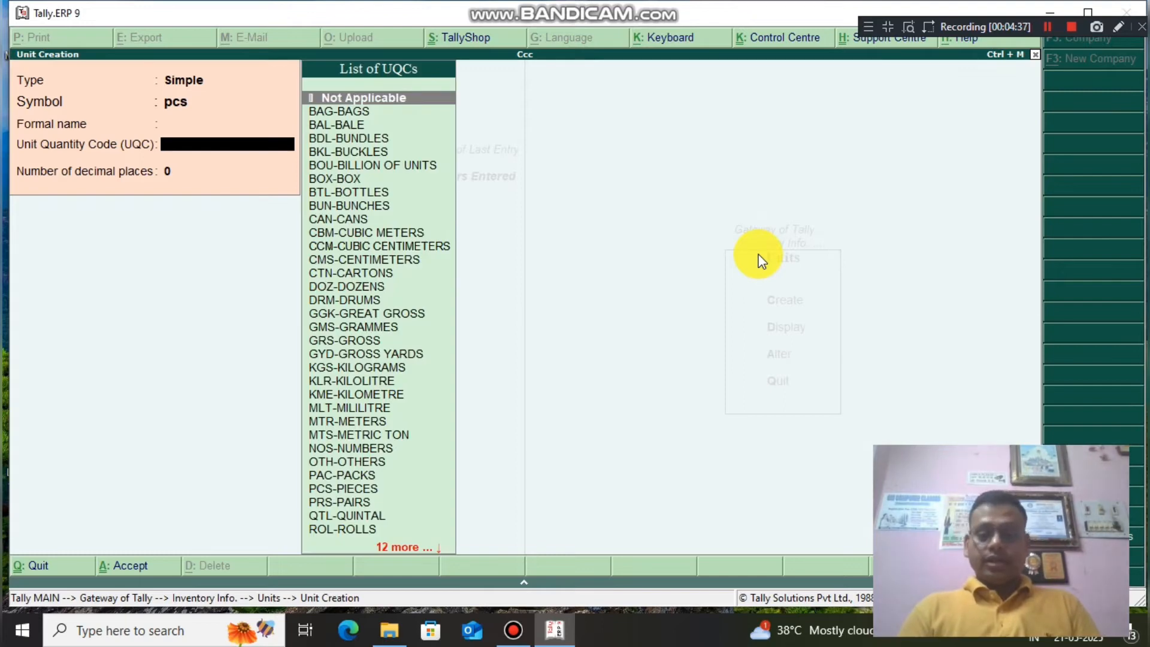
pyautogui.press('BackSpace')
pyautogui.press('Return')
pyautogui.write('p')
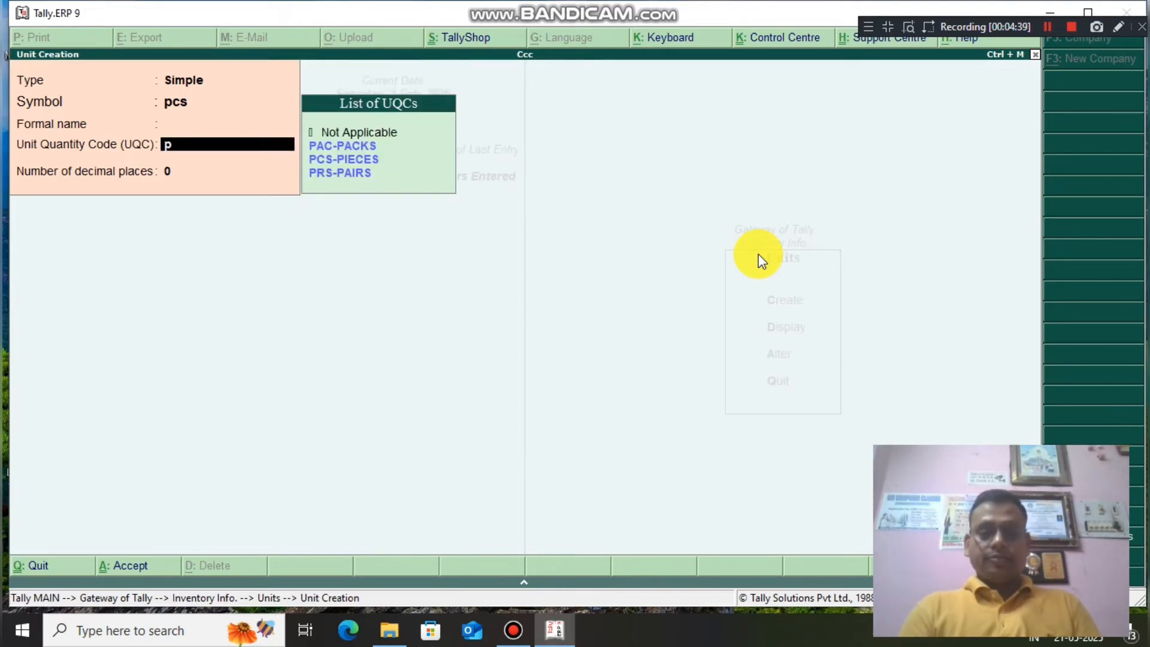
pyautogui.press('Down')
pyautogui.press('Down')
pyautogui.press('Return')
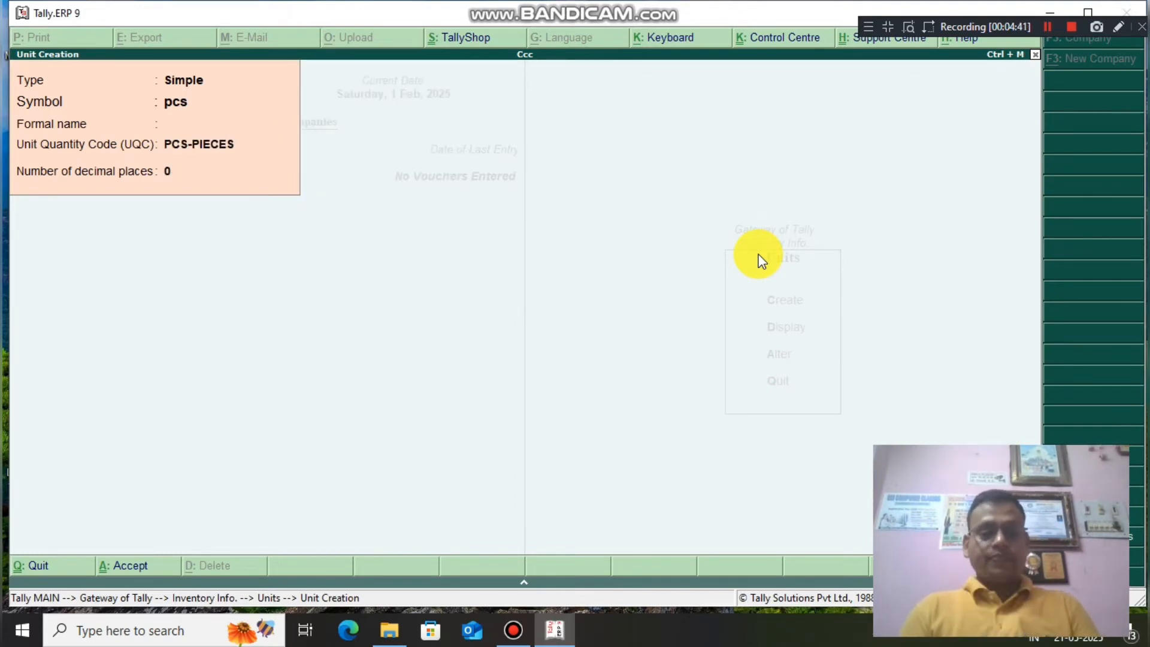
pyautogui.press('Return')
pyautogui.press('Return')
# Go to Stock Items and open a new Stock Item Creation form.
pyautogui.press('Escape')
pyautogui.press('Escape')
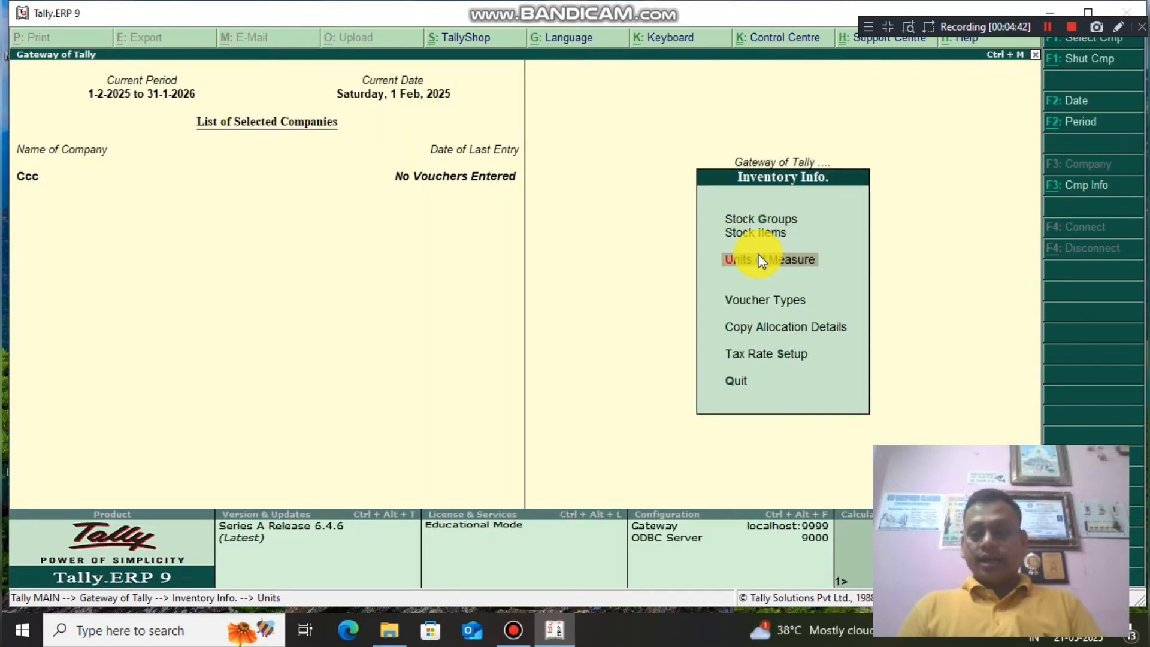
pyautogui.press('Up')
pyautogui.press('Return')
pyautogui.press('Return')
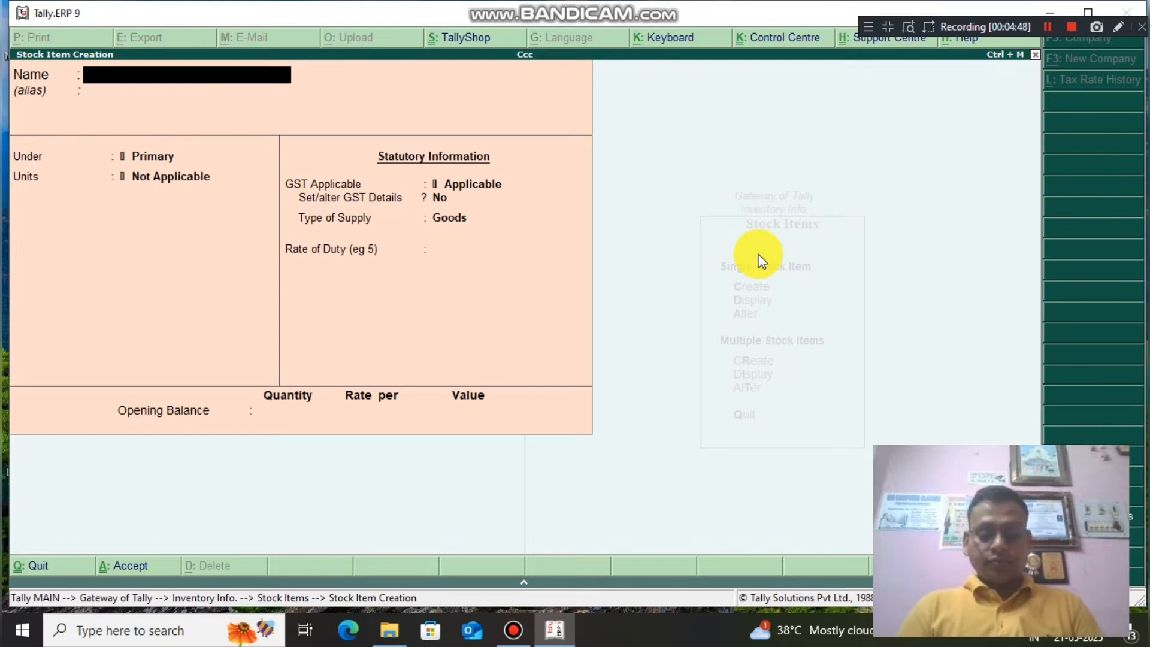
# Create stock item HDD under Computer Parts with unit pcs.
pyautogui.write('HDD')
pyautogui.press('Return')
pyautogui.press('Return')
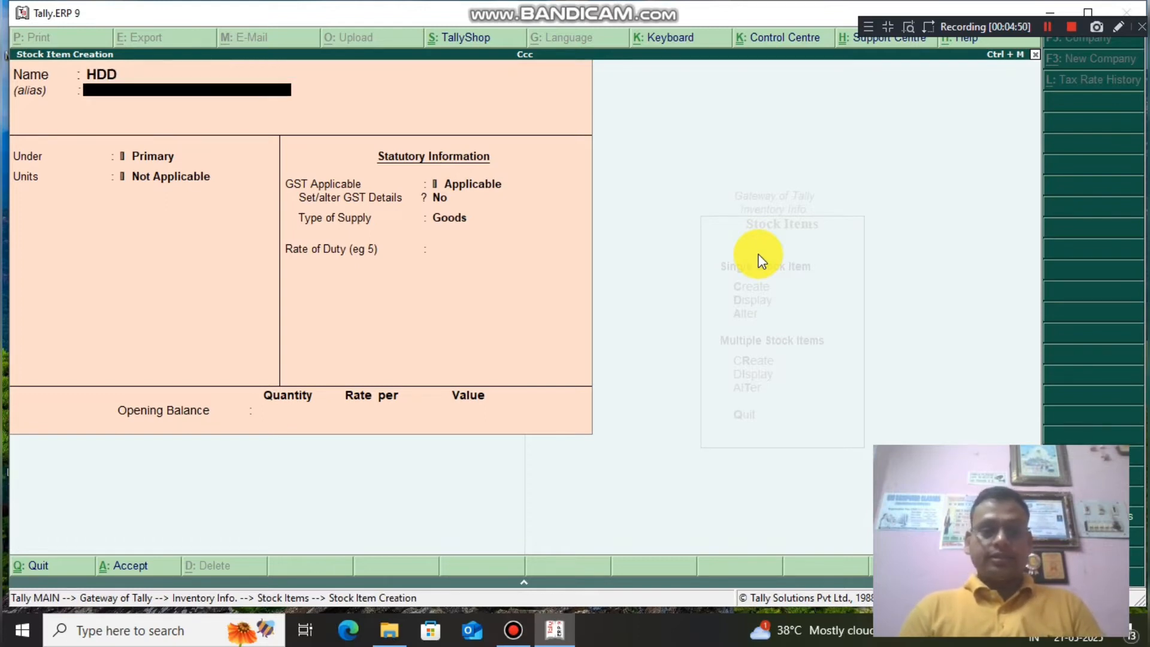
pyautogui.press('Down')
pyautogui.press('Return')
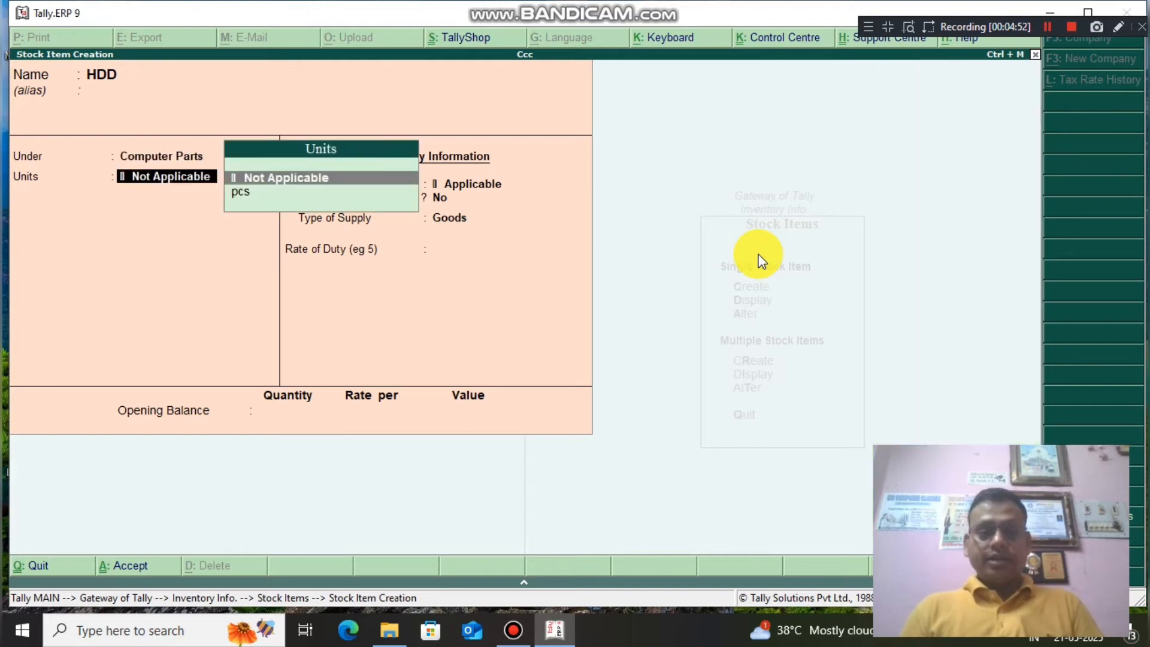
pyautogui.press('Down')
pyautogui.press('Return')
pyautogui.press('Return')
pyautogui.press('Return')
pyautogui.press('Return')
pyautogui.press('Return')
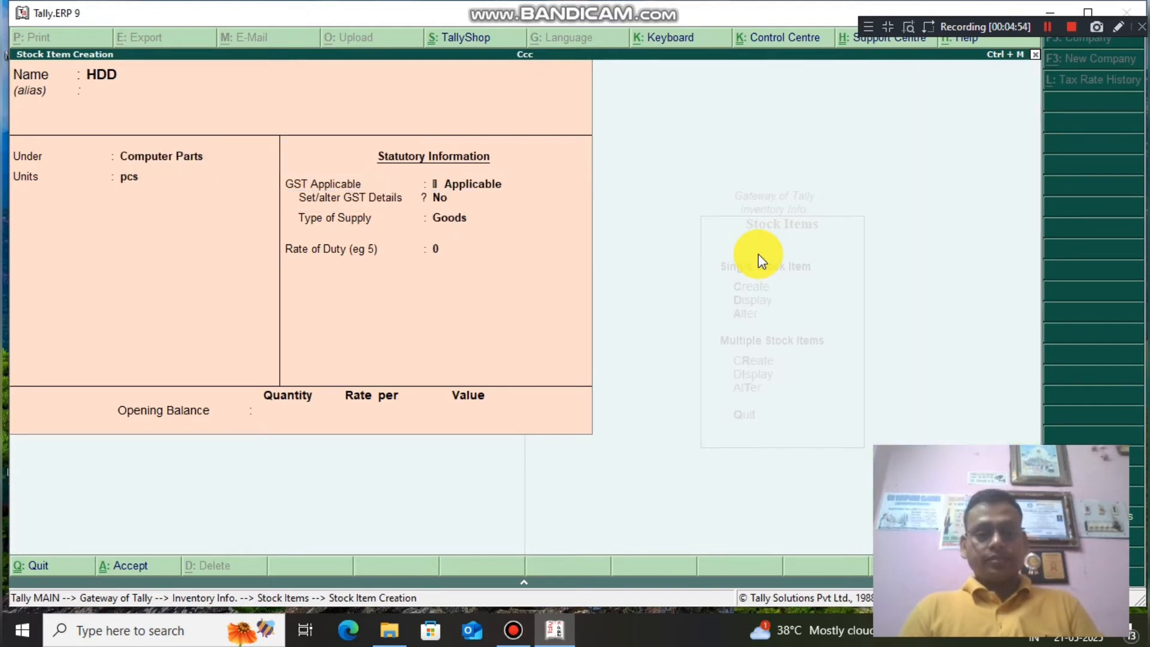
pyautogui.press('Return')
pyautogui.press('Return')
# Create stock item RAM under Computer Parts with unit pcs and save it.
pyautogui.write('RAM')
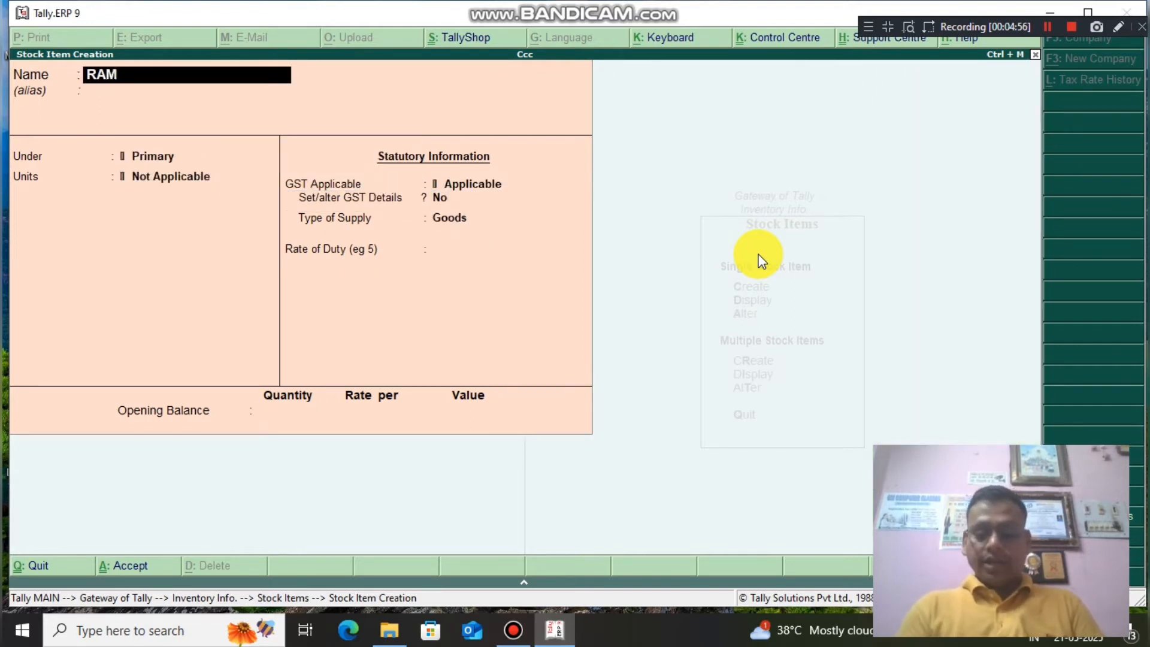
pyautogui.press('Return')
pyautogui.press('Return')
pyautogui.press('Down')
pyautogui.press('Return')
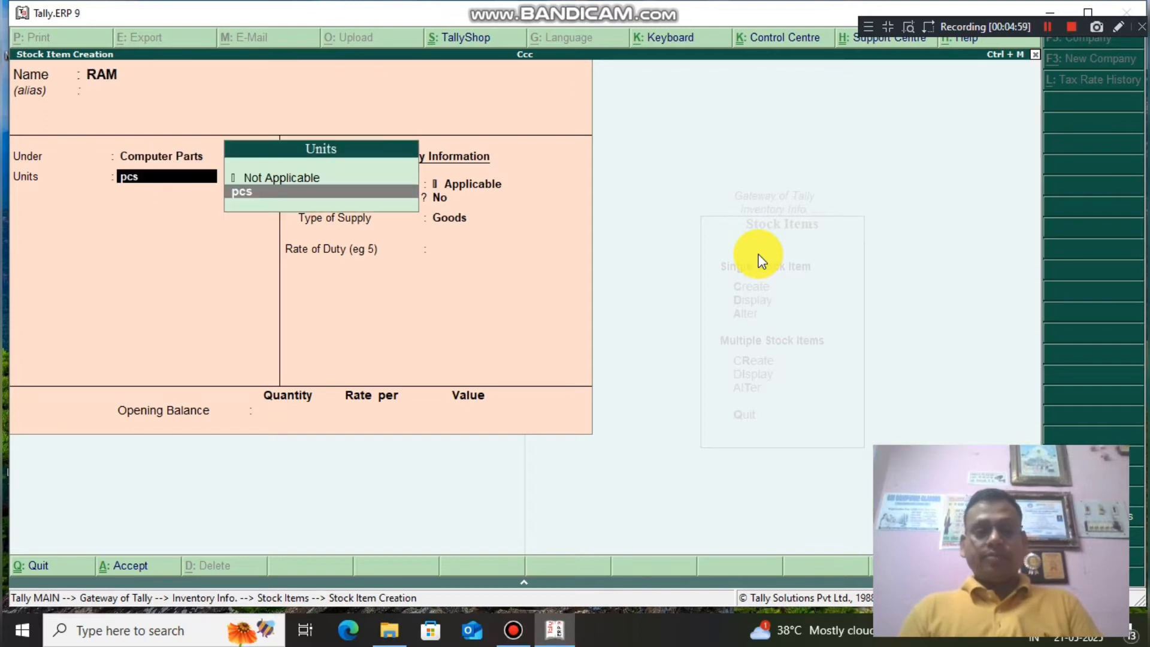
pyautogui.press('Return')
pyautogui.press('Return')
pyautogui.press('Return')
pyautogui.press('Return')
pyautogui.press('Return')
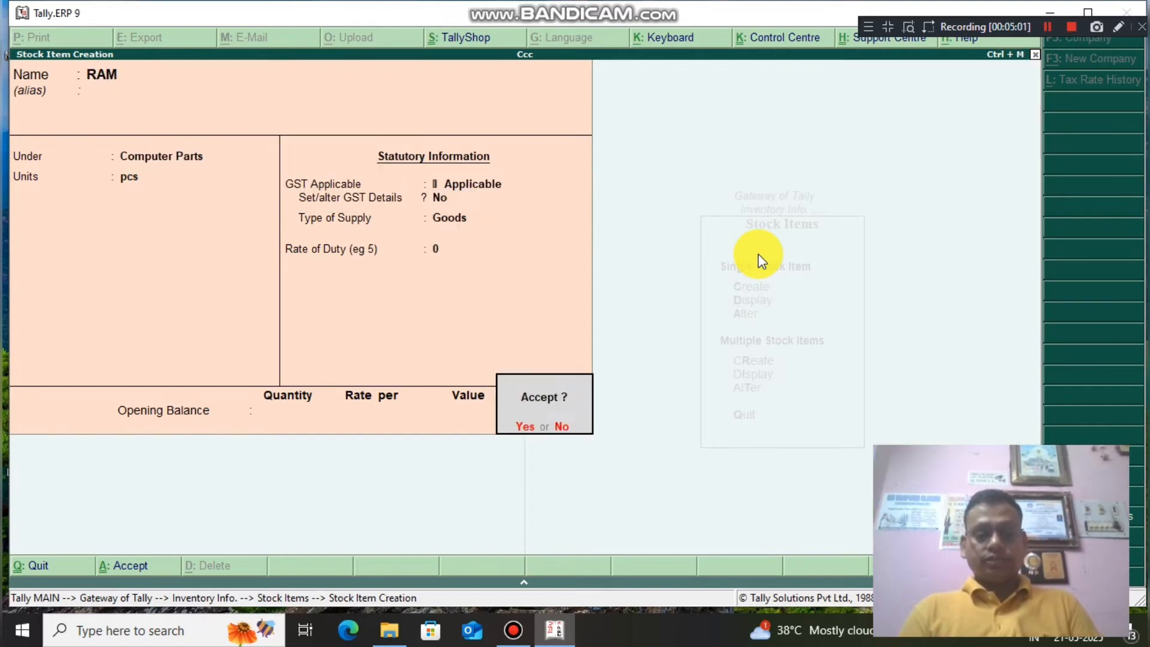
pyautogui.press('Return')
# Create stock item MOUSE under Computer Parts with unit pcs.
pyautogui.write('MOUSE')
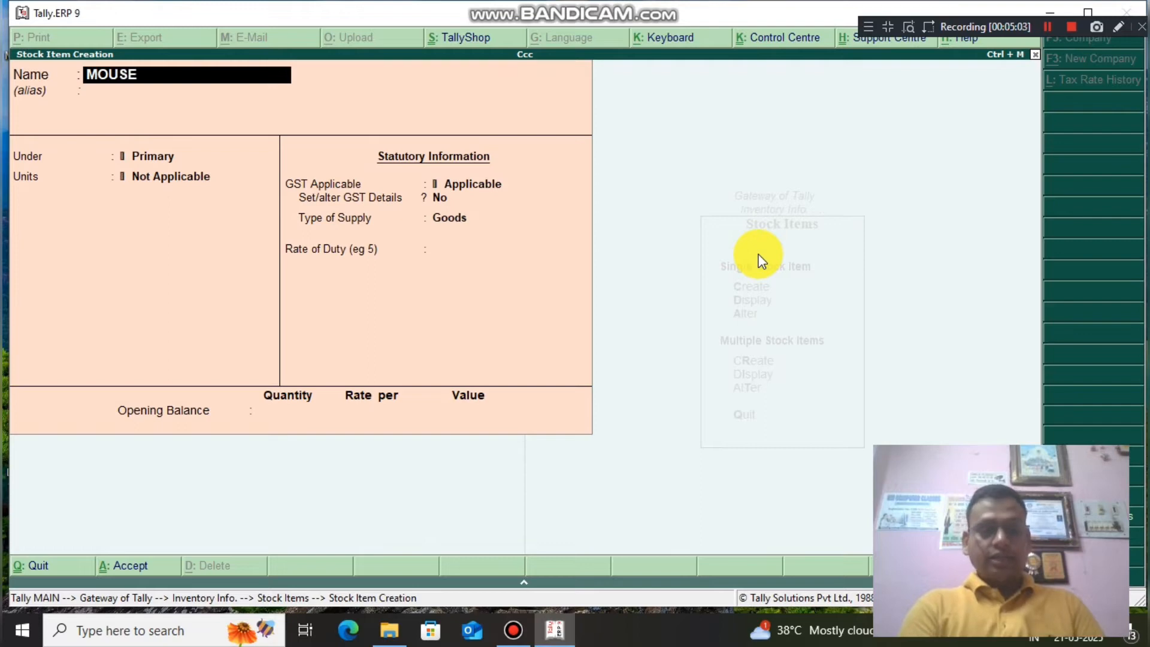
pyautogui.press('Return')
pyautogui.press('Return')
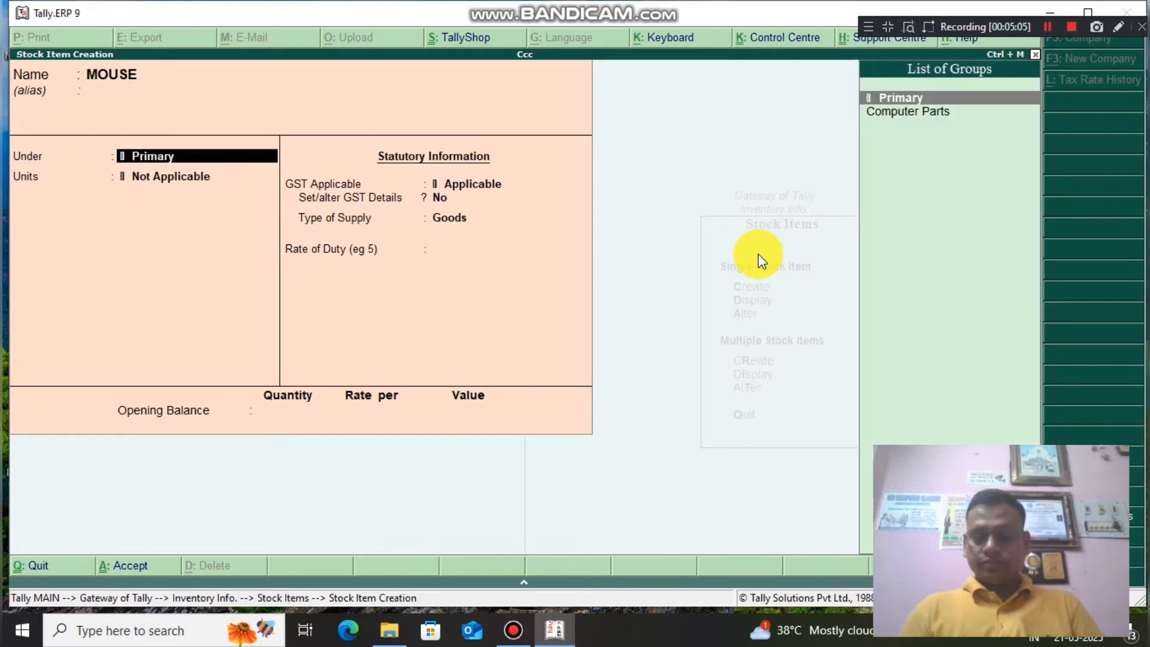
pyautogui.press('Down')
pyautogui.press('Return')
pyautogui.press('Down')
pyautogui.press('Return')
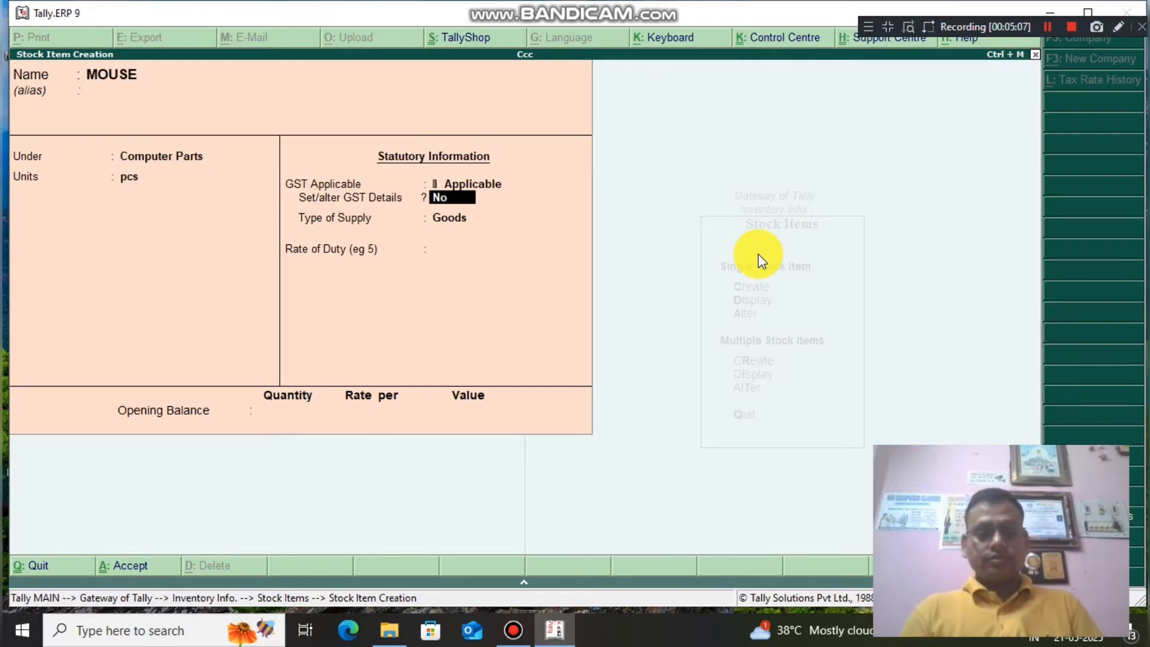
pyautogui.press('Return')
pyautogui.press('Return')
pyautogui.press('Return')
pyautogui.press('Return')
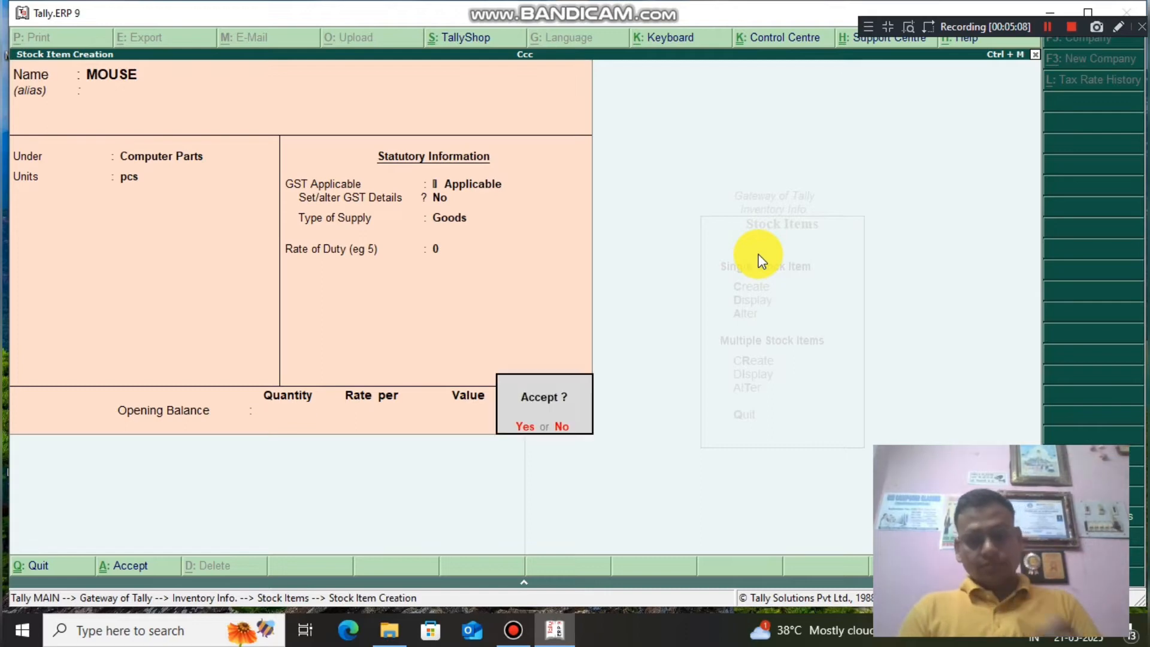
pyautogui.press('Return')
# Create and save stock item MONITOR under Computer Parts in pcs, then return to Gateway of Tally.
pyautogui.write('MON')
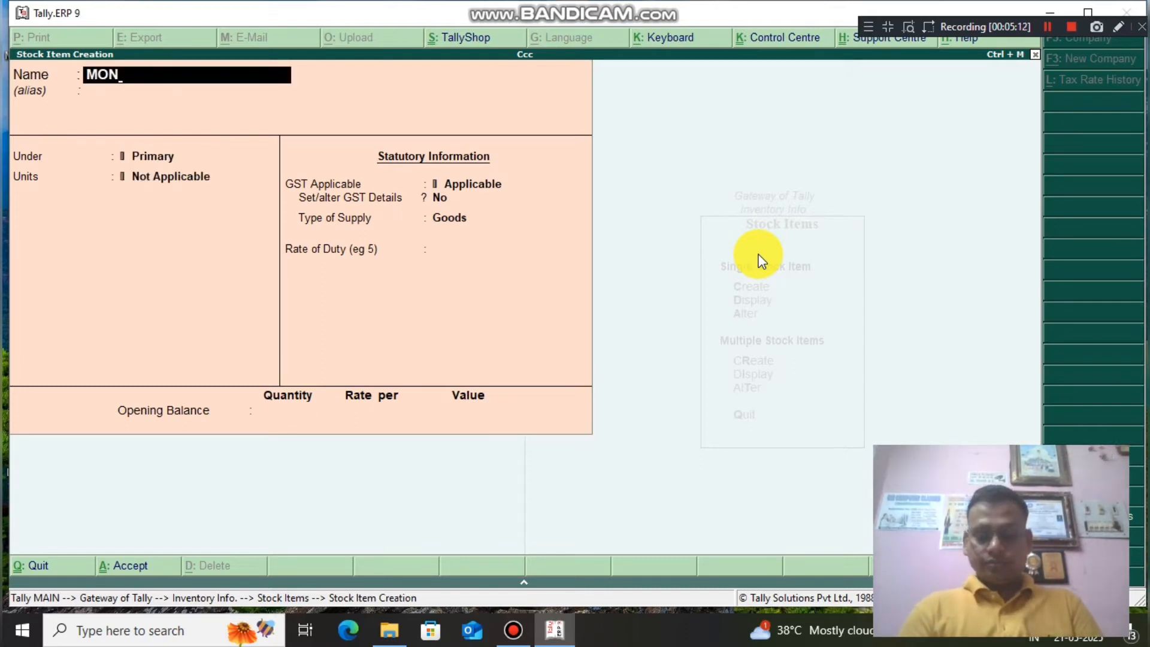
pyautogui.write('IT')
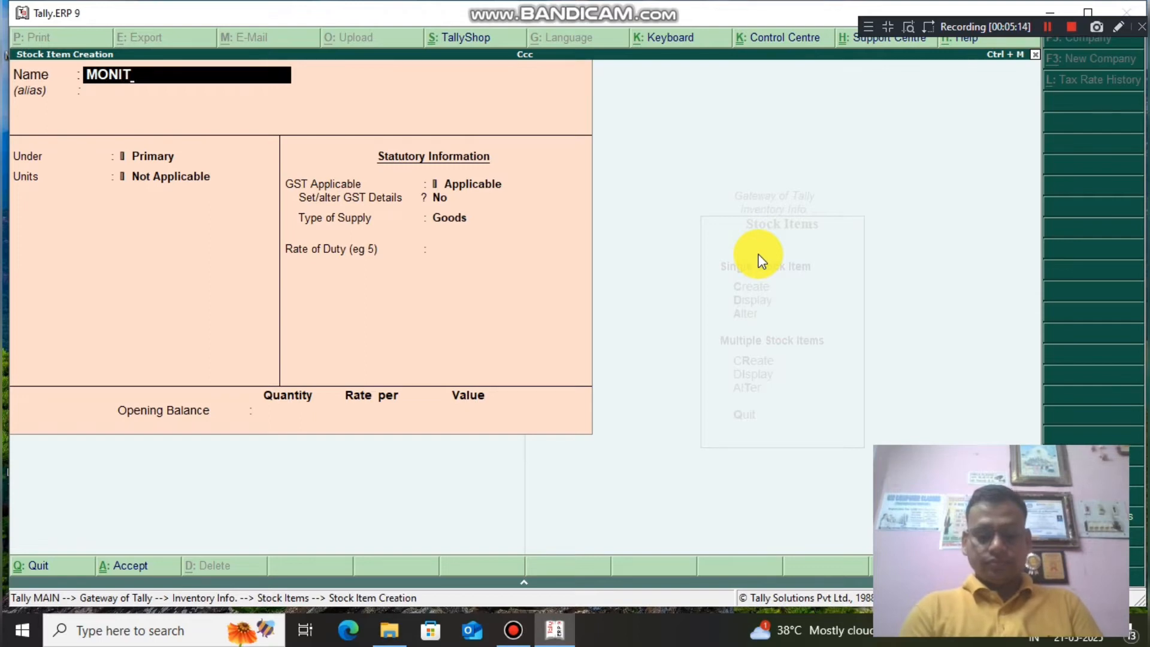
pyautogui.write('OR')
pyautogui.press('Return')
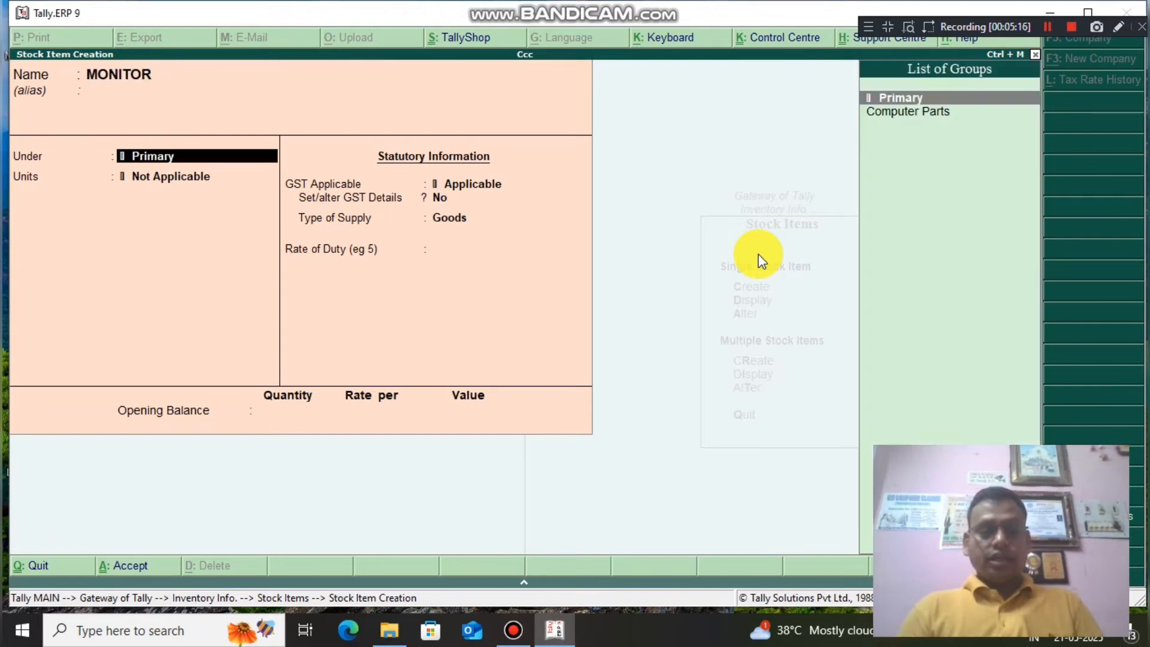
pyautogui.press('Down')
pyautogui.press('Return')
pyautogui.press('Down')
pyautogui.press('Return')
pyautogui.press('Return')
pyautogui.press('Return')
pyautogui.press('Return')
pyautogui.press('Return')
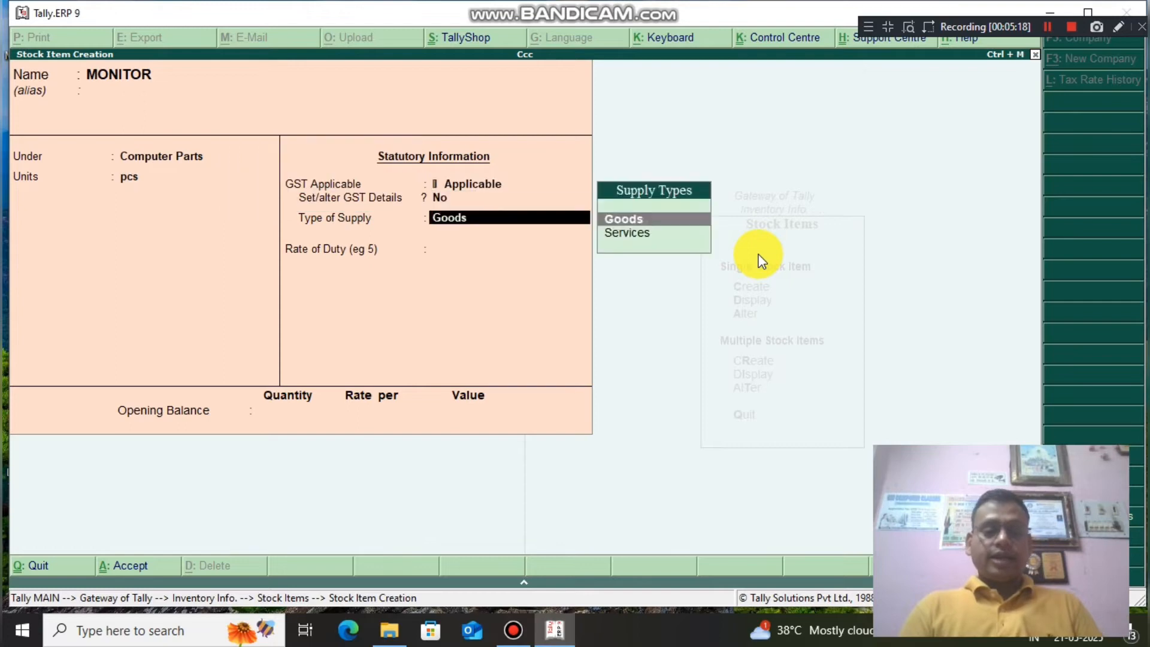
pyautogui.press('Return')
pyautogui.press('Return')
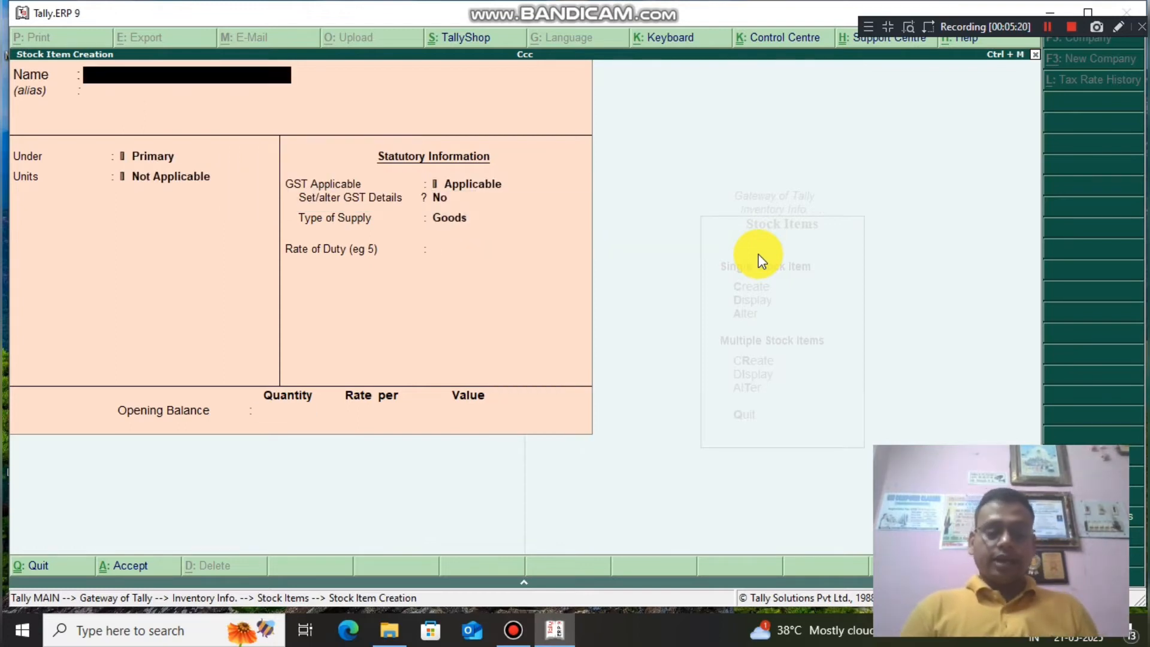
pyautogui.press('Escape')
pyautogui.press('Return')
pyautogui.press('Escape')
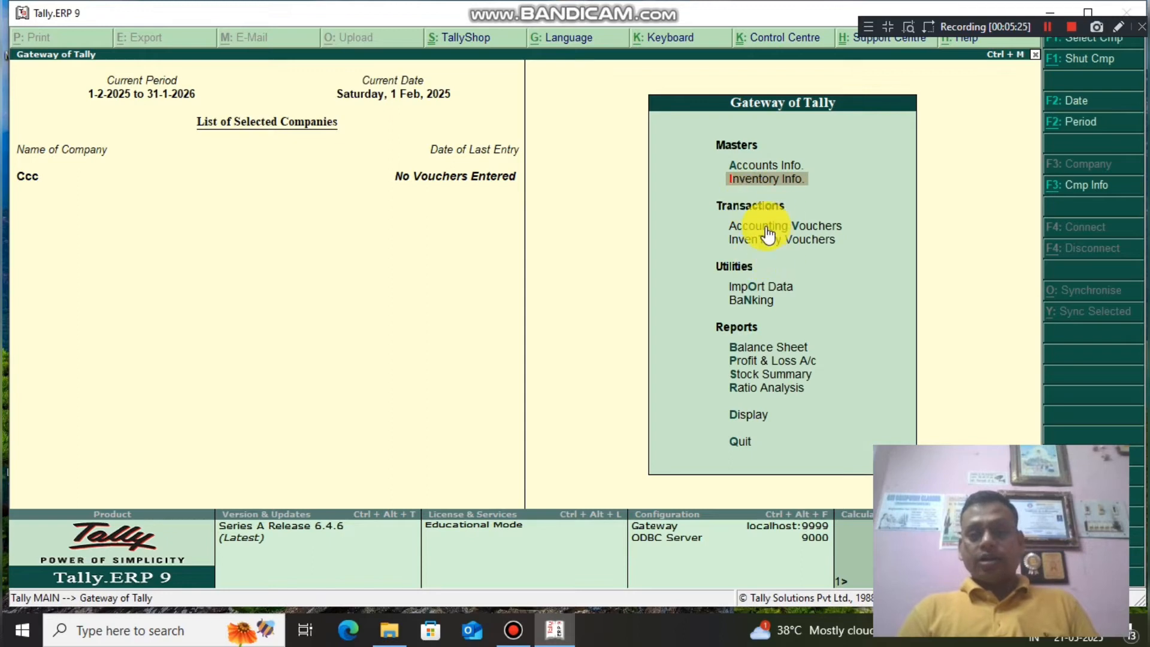
# Start a purchase voucher dated 1-Feb-2025 with supplier invoice 12 and the supplier's party ledger.
pyautogui.click(767, 228)
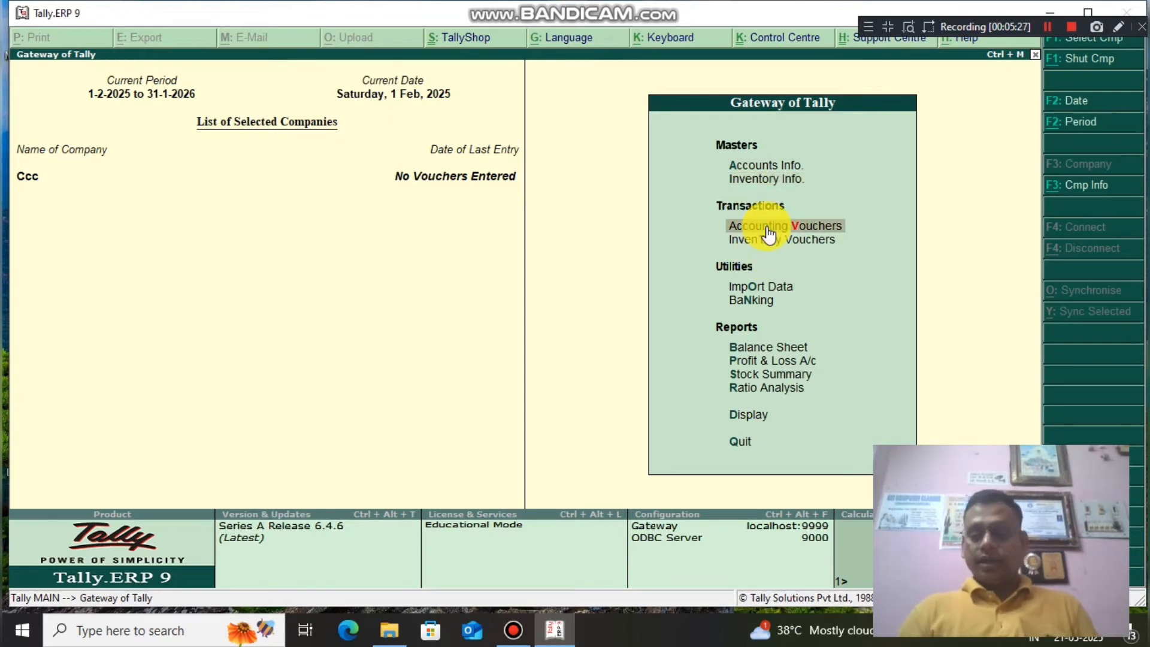
pyautogui.click(769, 232)
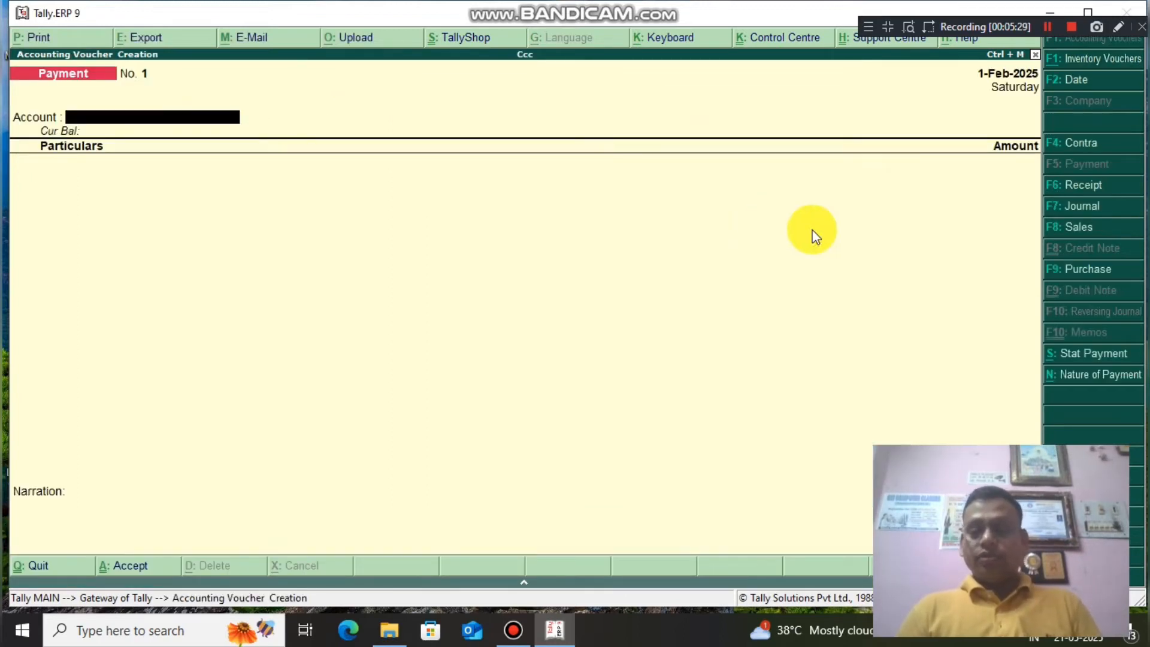
pyautogui.click(1087, 270)
pyautogui.write('1')
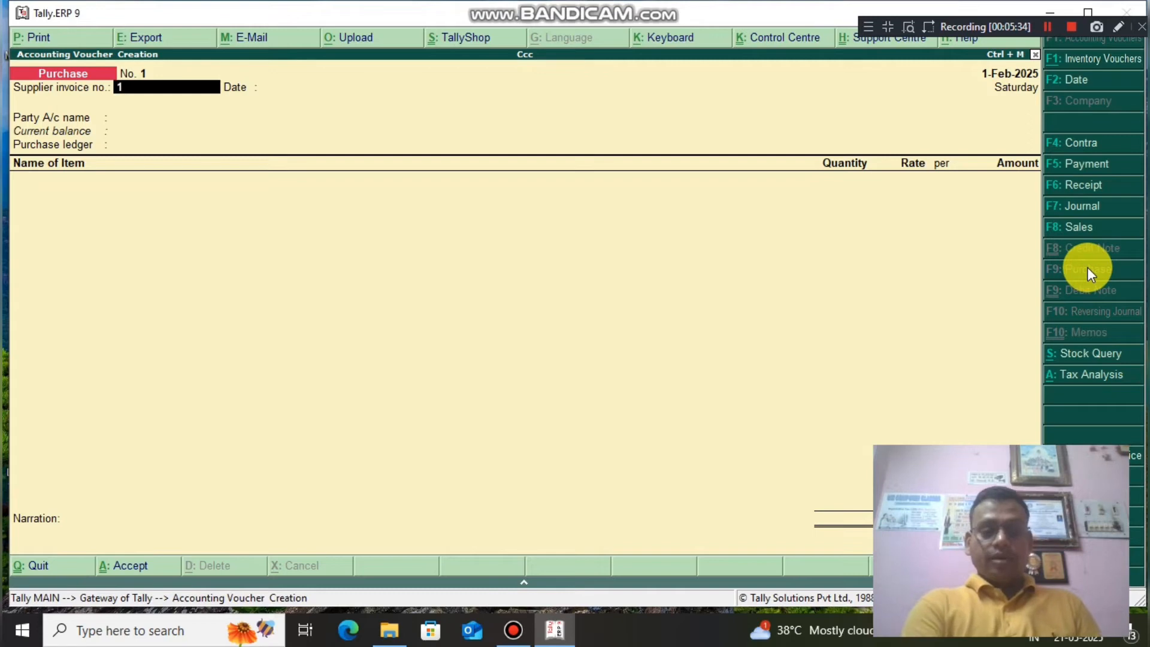
pyautogui.write('2')
pyautogui.press('Return')
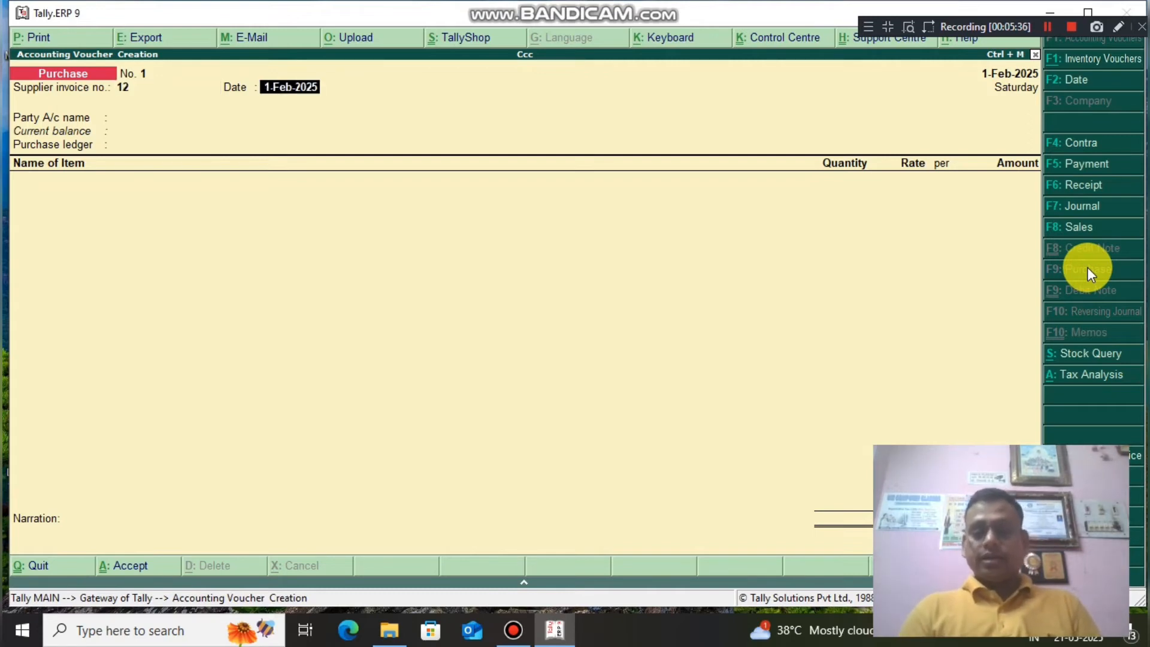
pyautogui.press('Return')
pyautogui.press('Down')
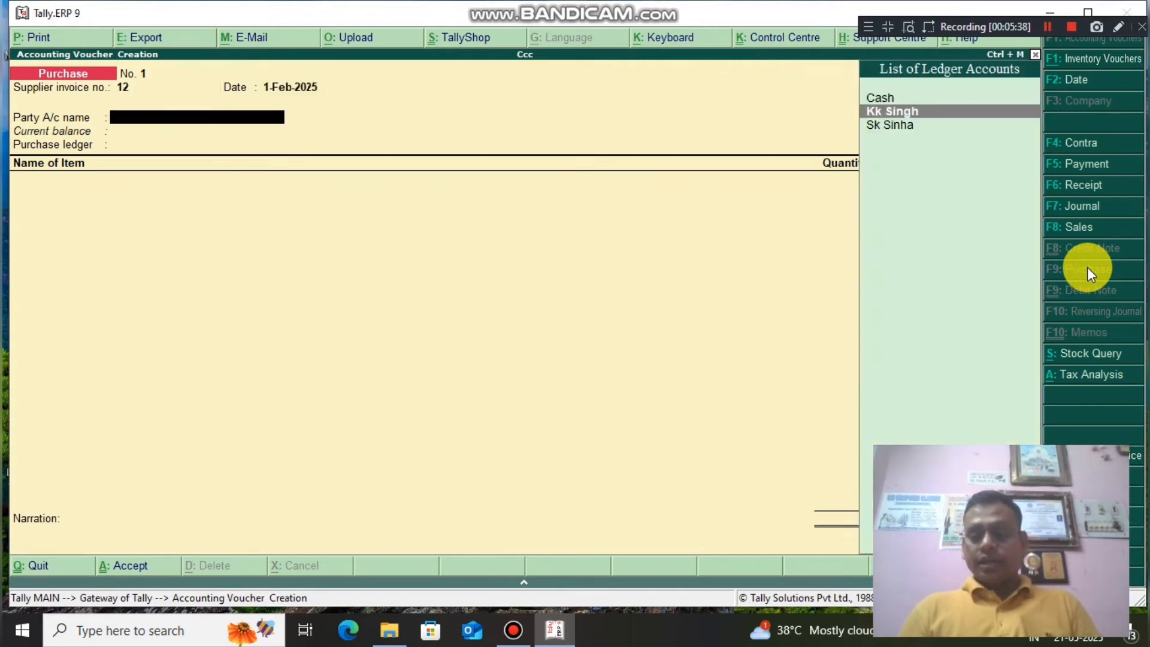
pyautogui.press('Return')
pyautogui.press('Return')
pyautogui.press('Return')
pyautogui.press('Return')
pyautogui.press('Return')
pyautogui.press('Return')
pyautogui.press('Return')
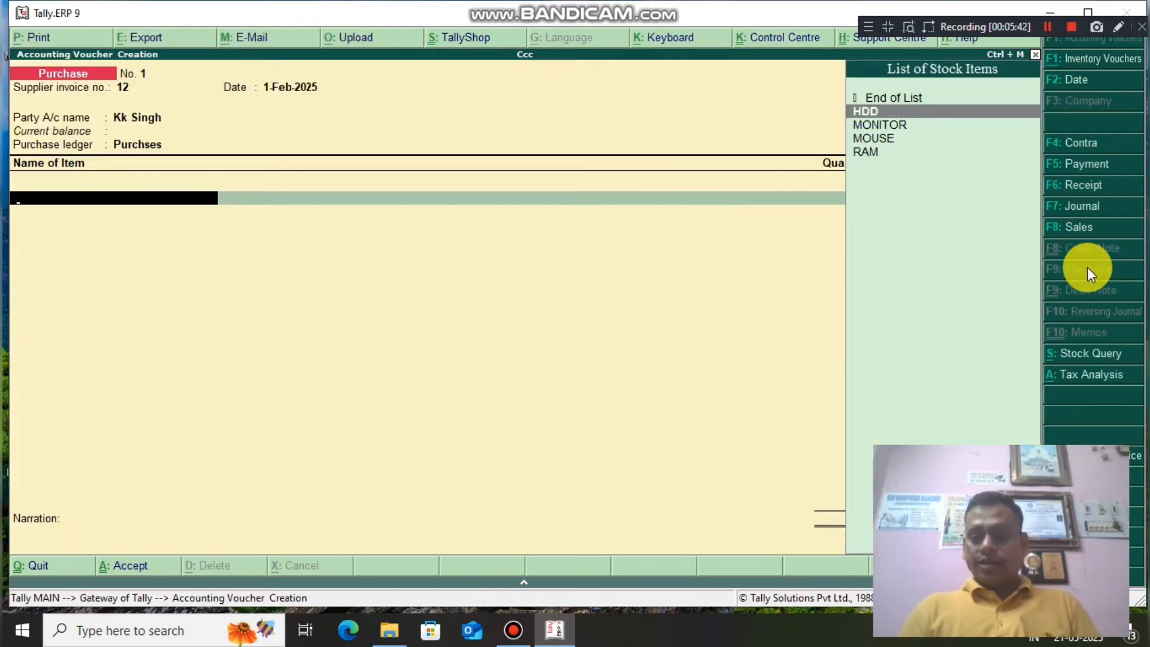
# Add HDD (120 pcs at 600) and MONITOR (10 pcs at 3,500) as item lines.
pyautogui.press('Return')
pyautogui.write('120')
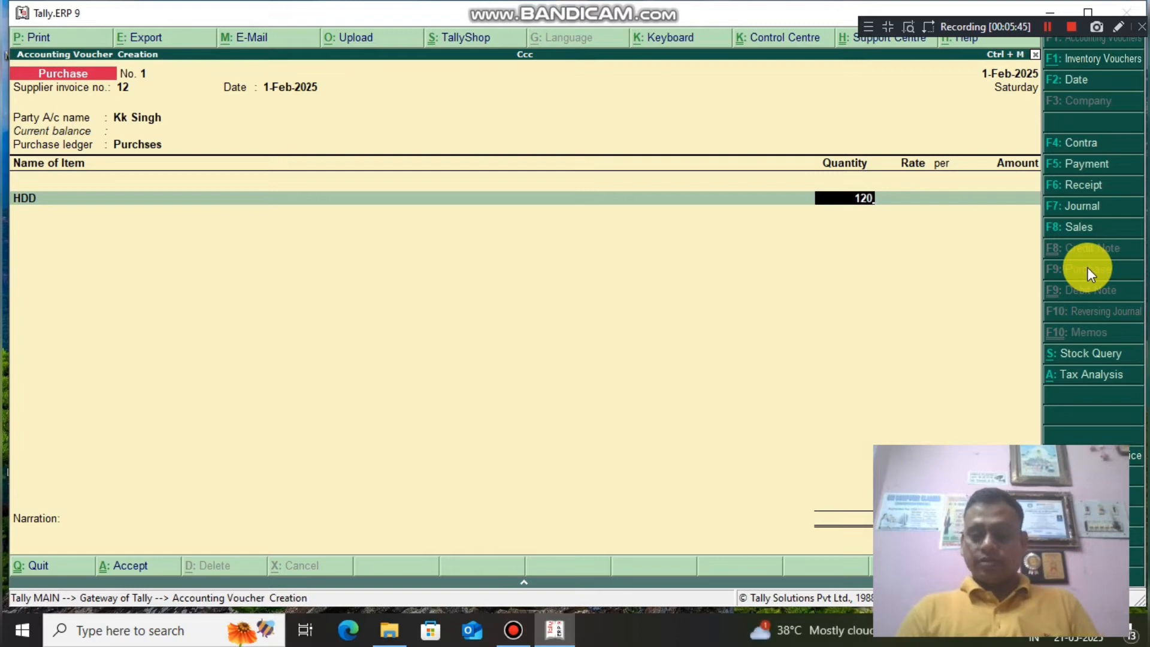
pyautogui.press('Return')
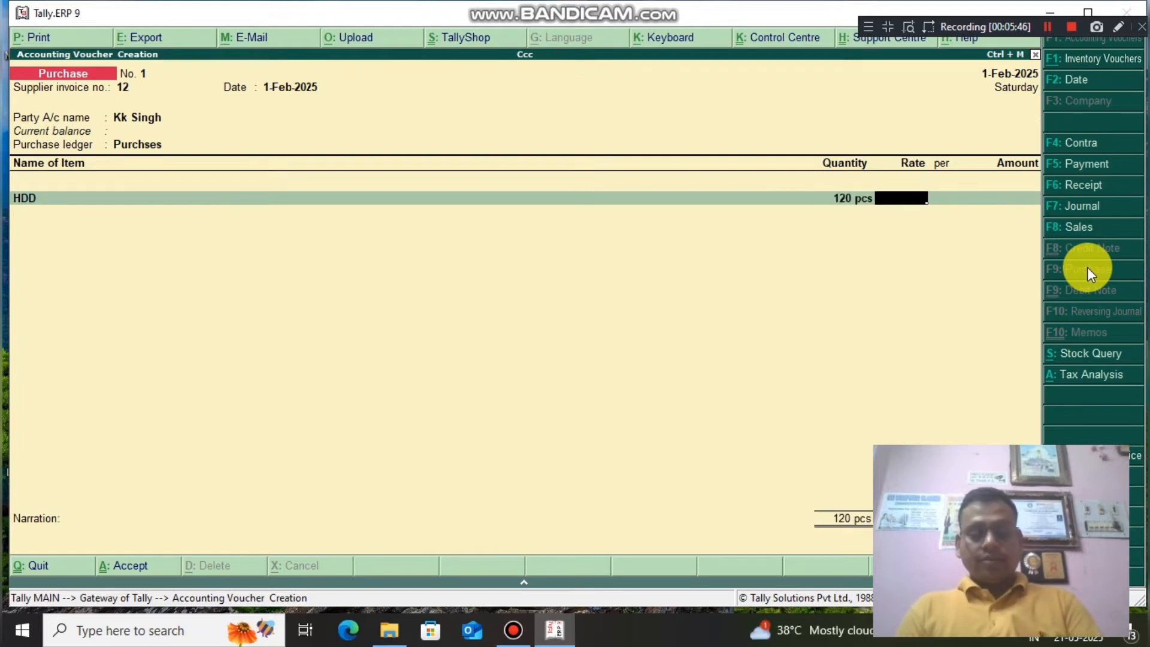
pyautogui.write('600')
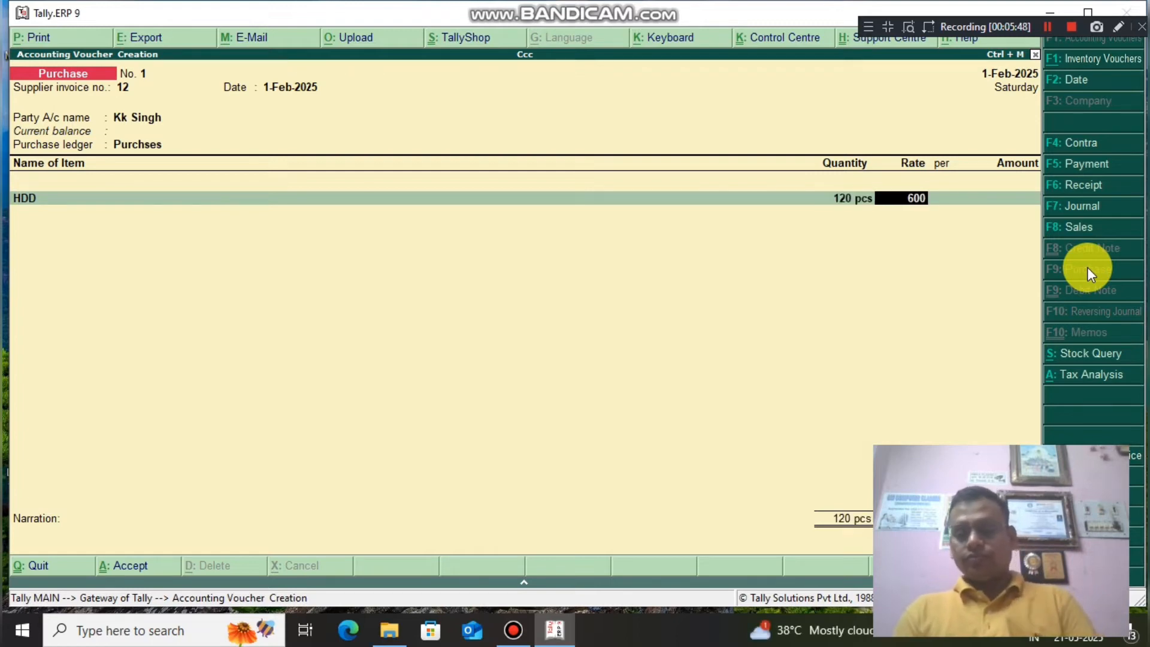
pyautogui.press('Return')
pyautogui.press('Return')
pyautogui.press('Return')
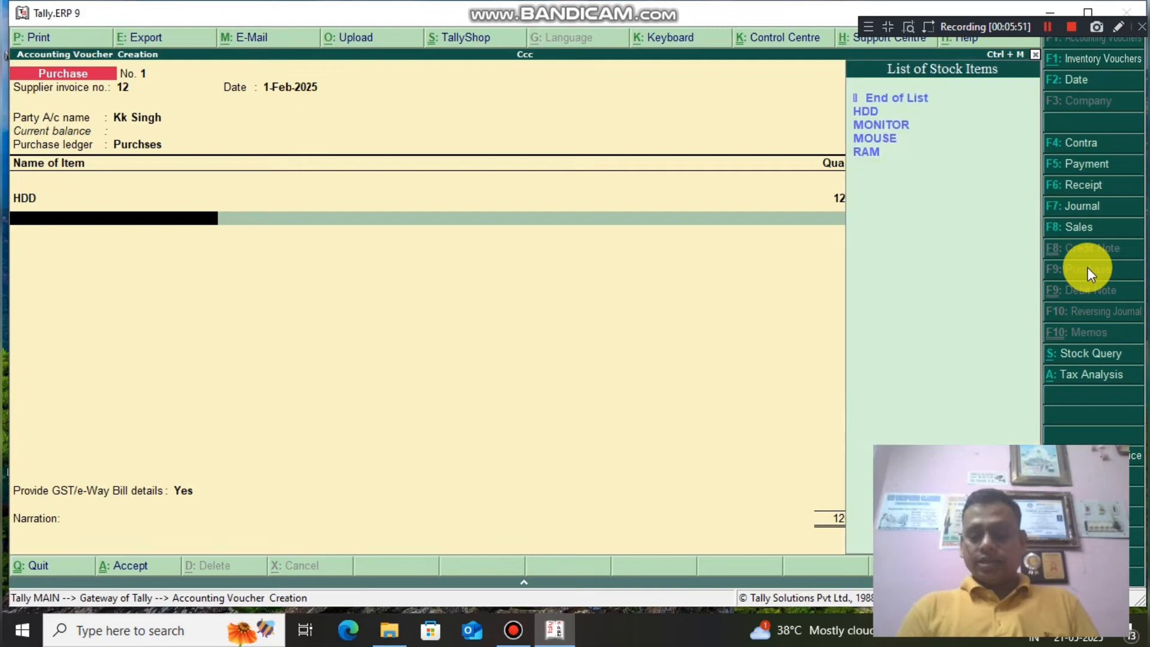
pyautogui.press('Down')
pyautogui.press('Down')
pyautogui.press('Return')
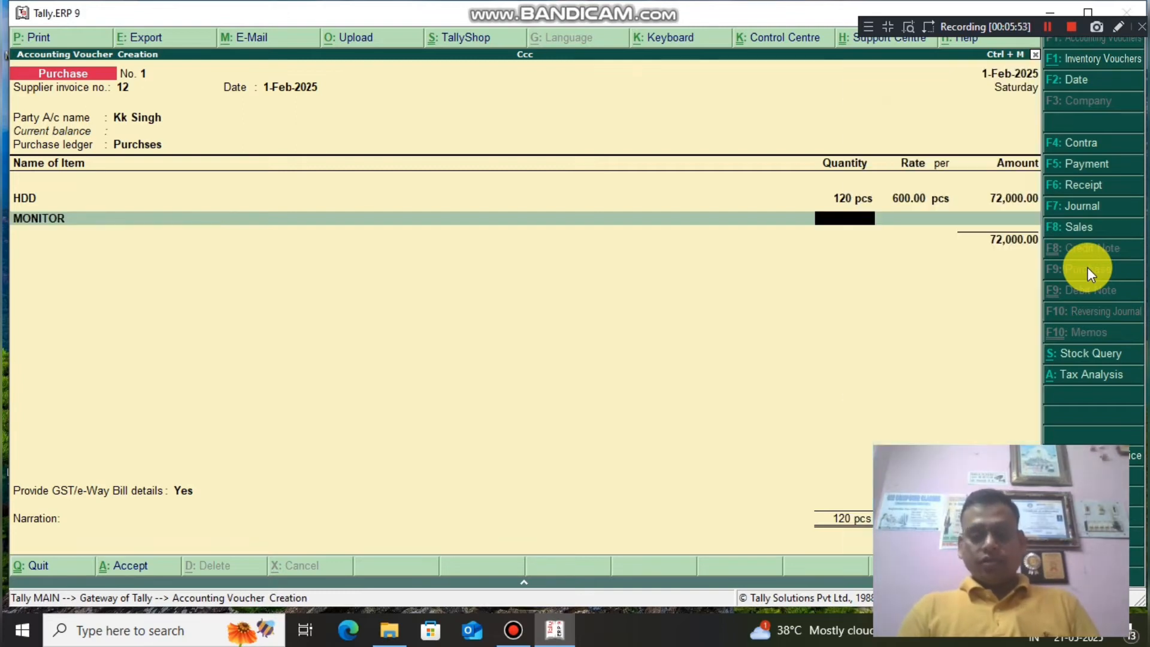
pyautogui.write('10')
pyautogui.press('Return')
pyautogui.write('3')
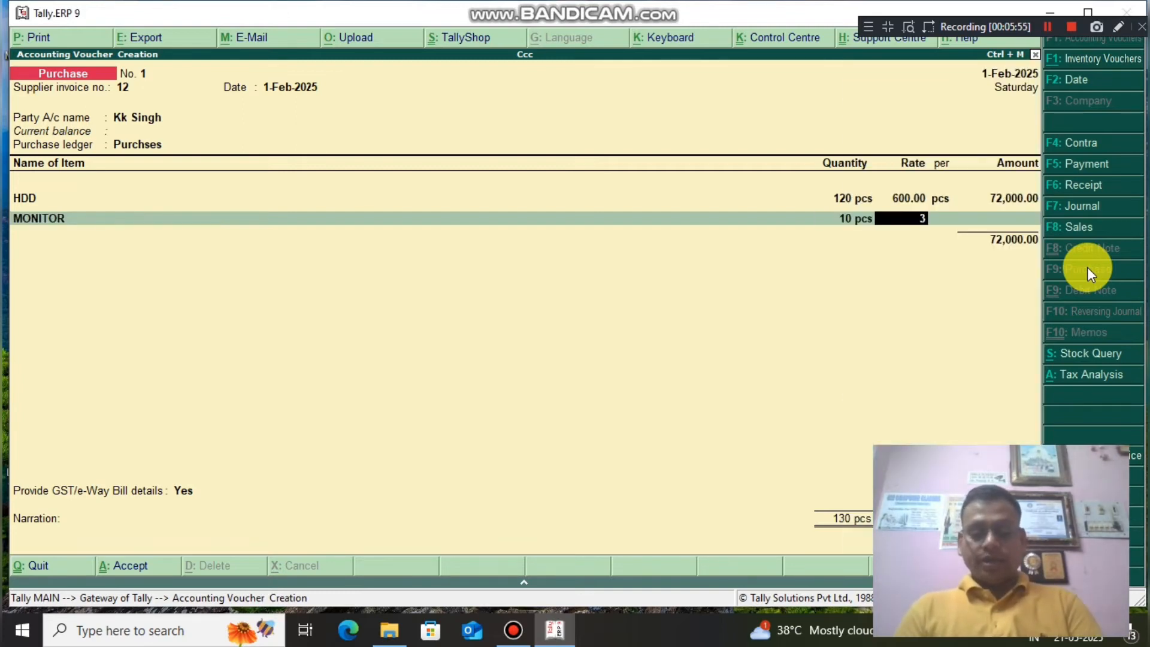
pyautogui.write(',500')
pyautogui.press('Return')
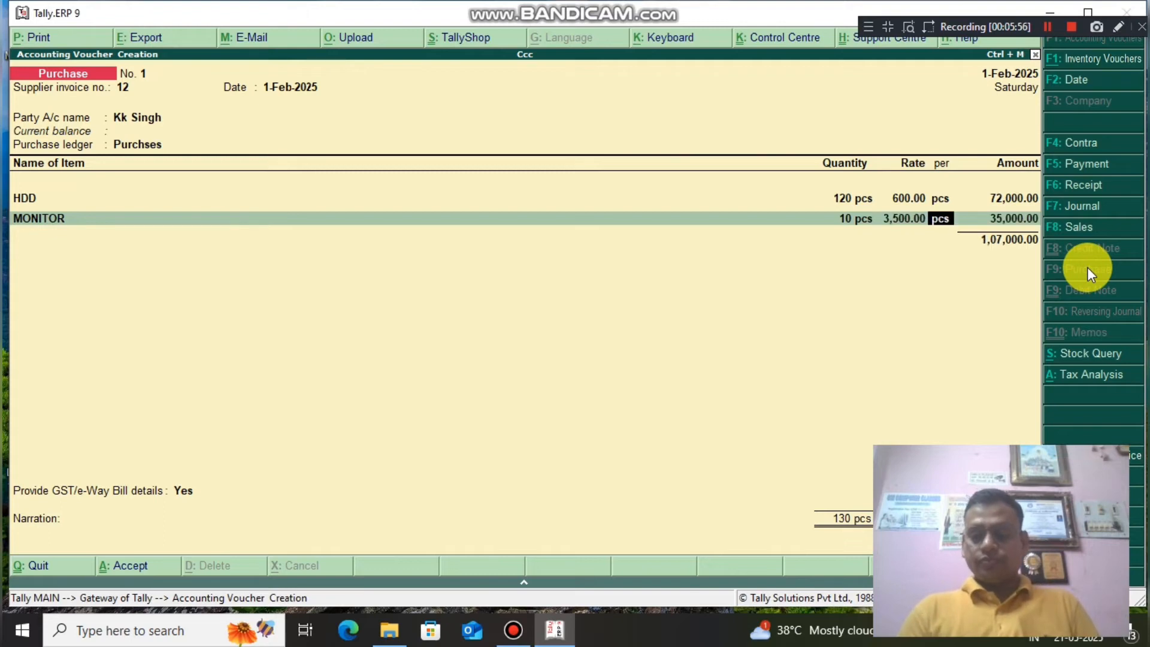
pyautogui.press('Return')
pyautogui.press('Return')
# Add MOUSE (100 pcs at 90) and RAM (12 pcs at 800) item lines.
pyautogui.press('Down')
pyautogui.press('Down')
pyautogui.press('Down')
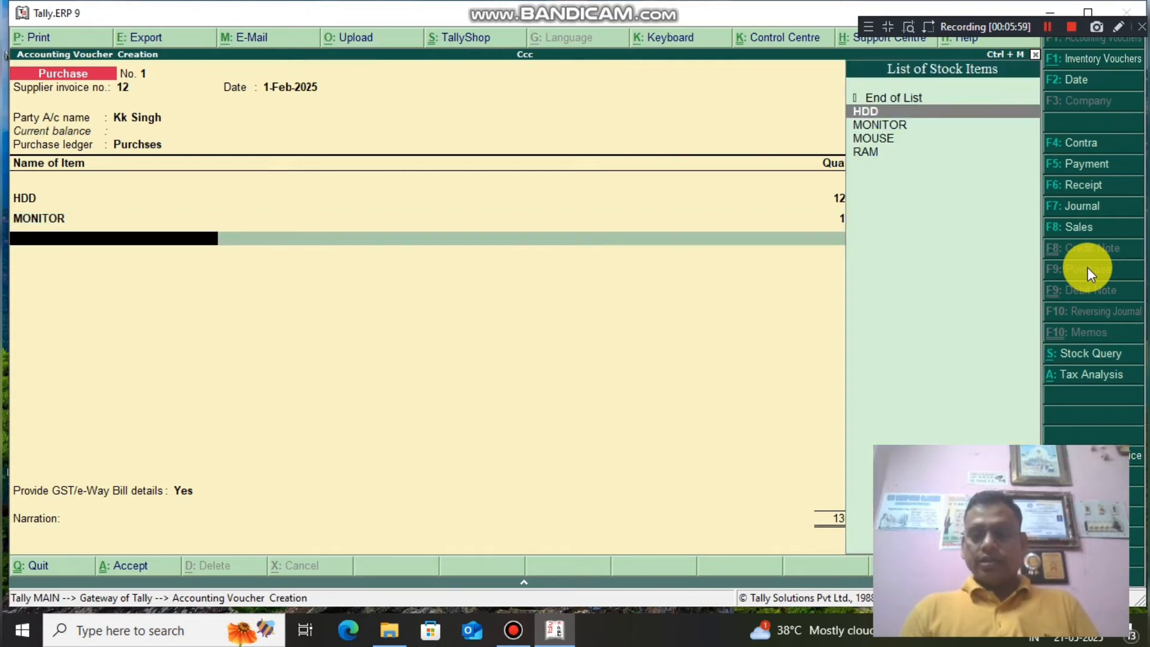
pyautogui.press('Return')
pyautogui.write('100')
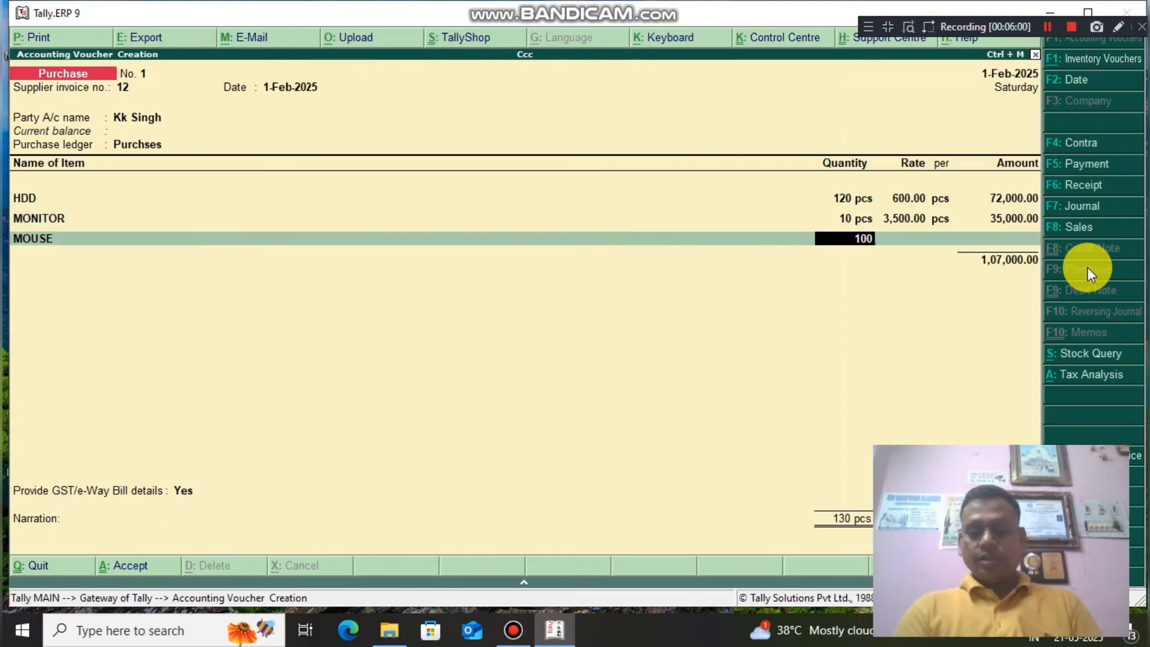
pyautogui.press('Return')
pyautogui.write('90')
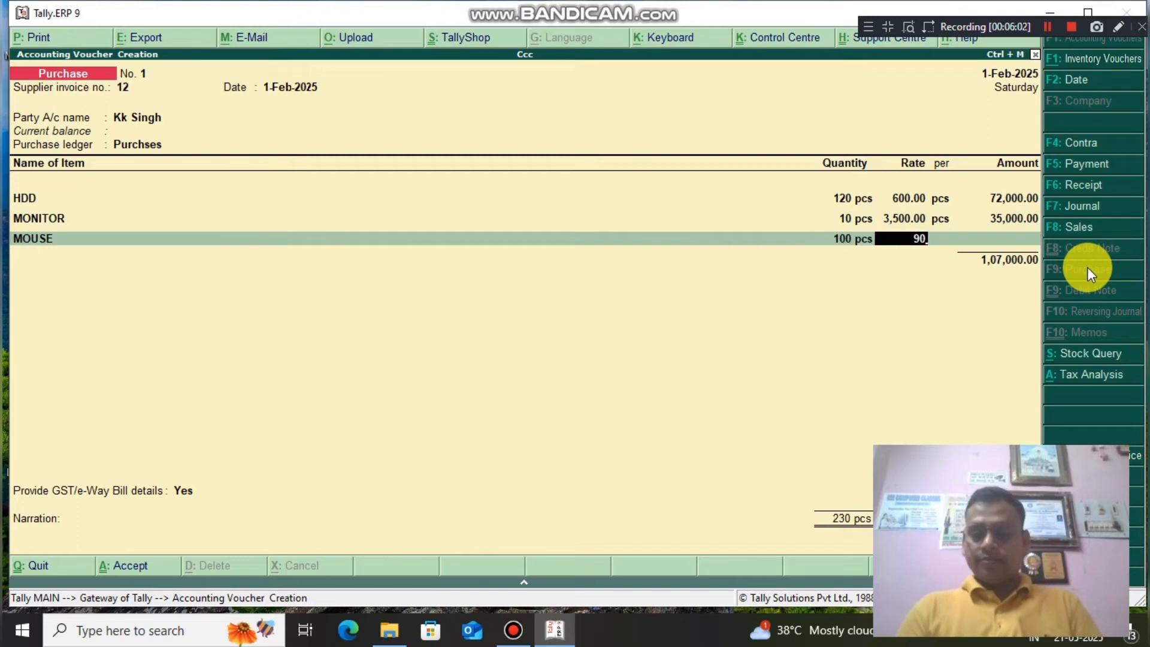
pyautogui.press('Return')
pyautogui.press('Return')
pyautogui.press('Return')
pyautogui.press('Down')
pyautogui.press('Down')
pyautogui.press('Down')
pyautogui.press('Down')
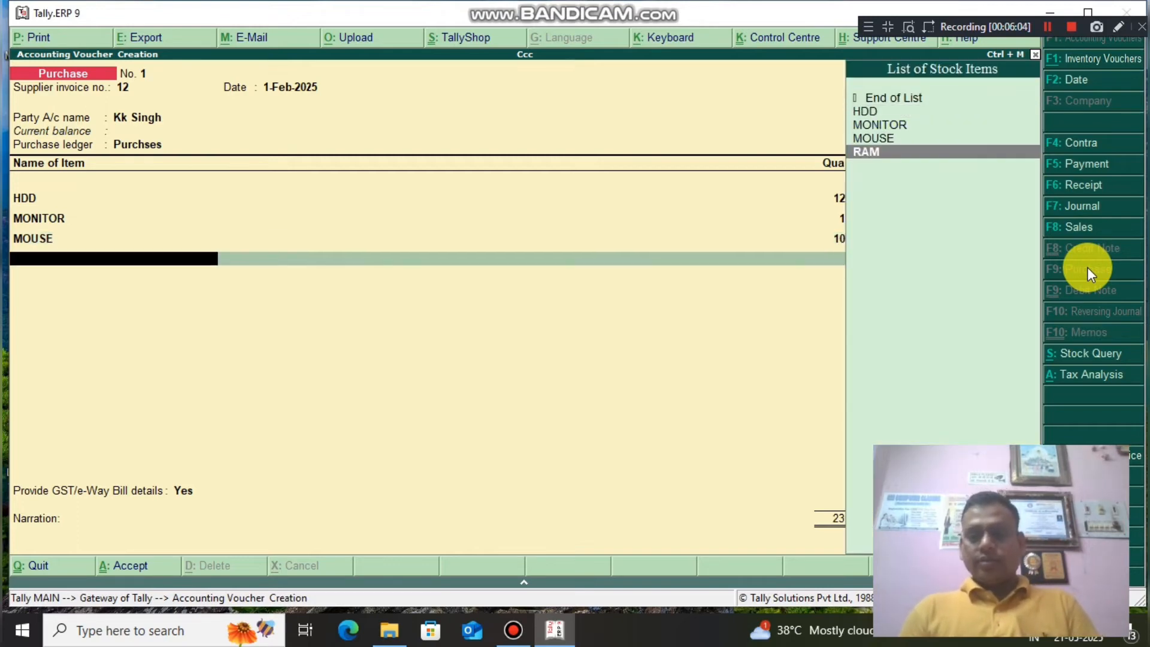
pyautogui.press('Return')
pyautogui.write('12')
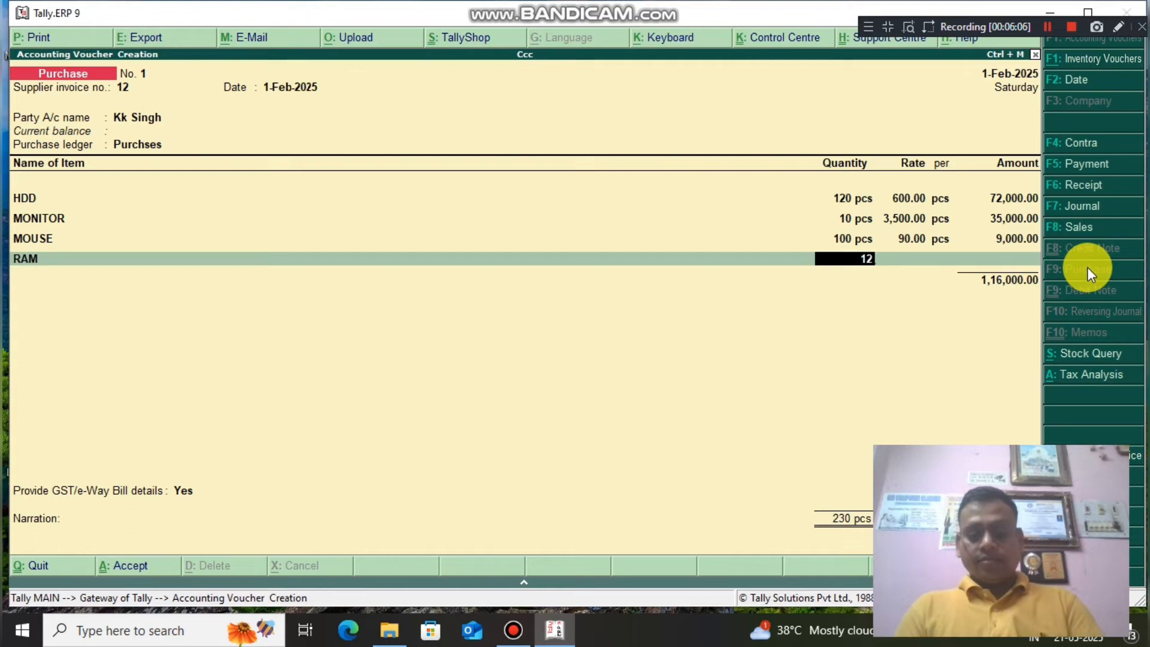
pyautogui.press('Return')
pyautogui.write('800')
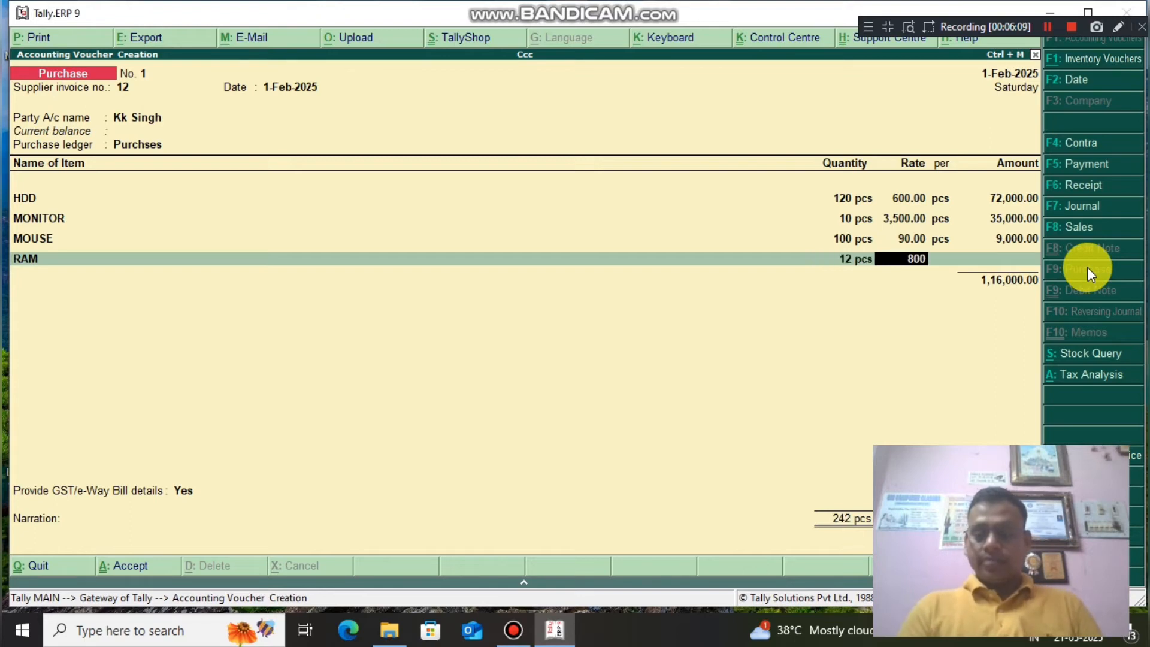
pyautogui.press('Return')
pyautogui.press('Return')
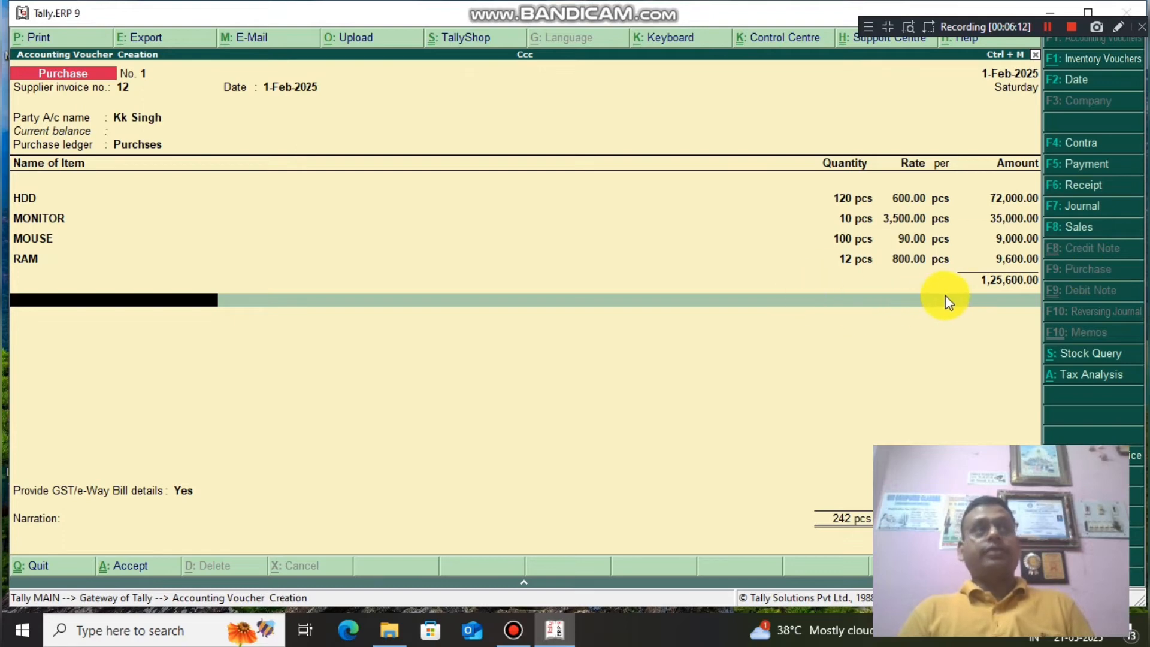
# Add Cgst@9% and Sgst@9% tax lines of 11,304.00 each and accept the e-Way Bill details.
pyautogui.press('Return')
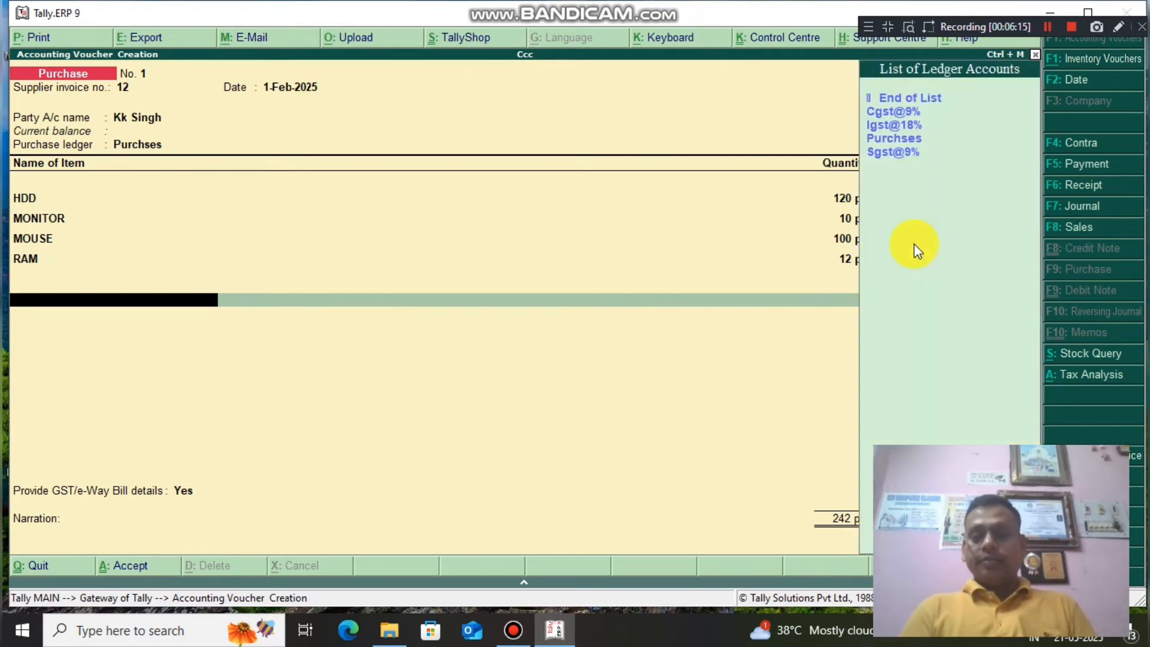
pyautogui.press('Down')
pyautogui.press('Return')
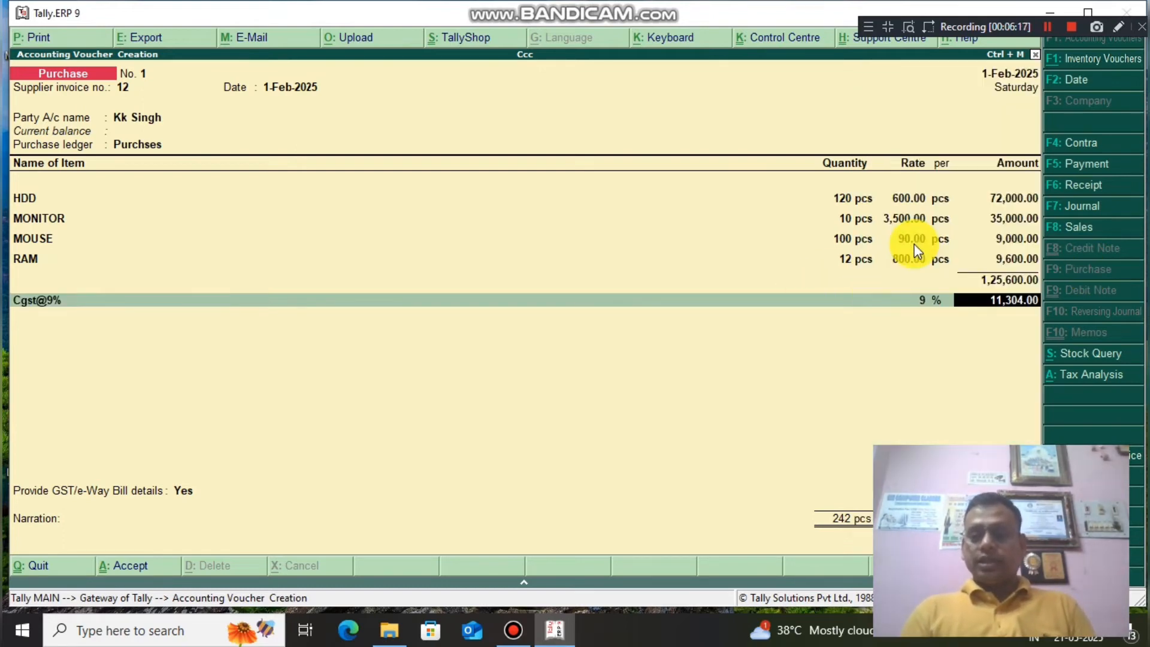
pyautogui.press('Return')
pyautogui.press('Down')
pyautogui.press('Down')
pyautogui.press('Down')
pyautogui.press('Down')
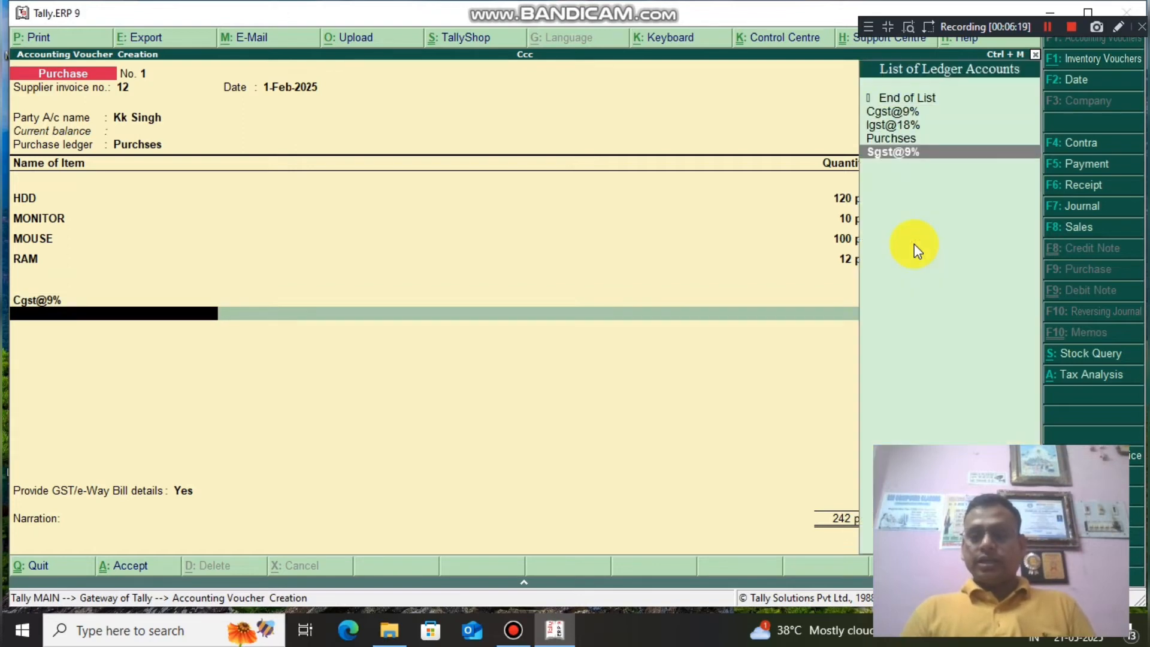
pyautogui.press('Return')
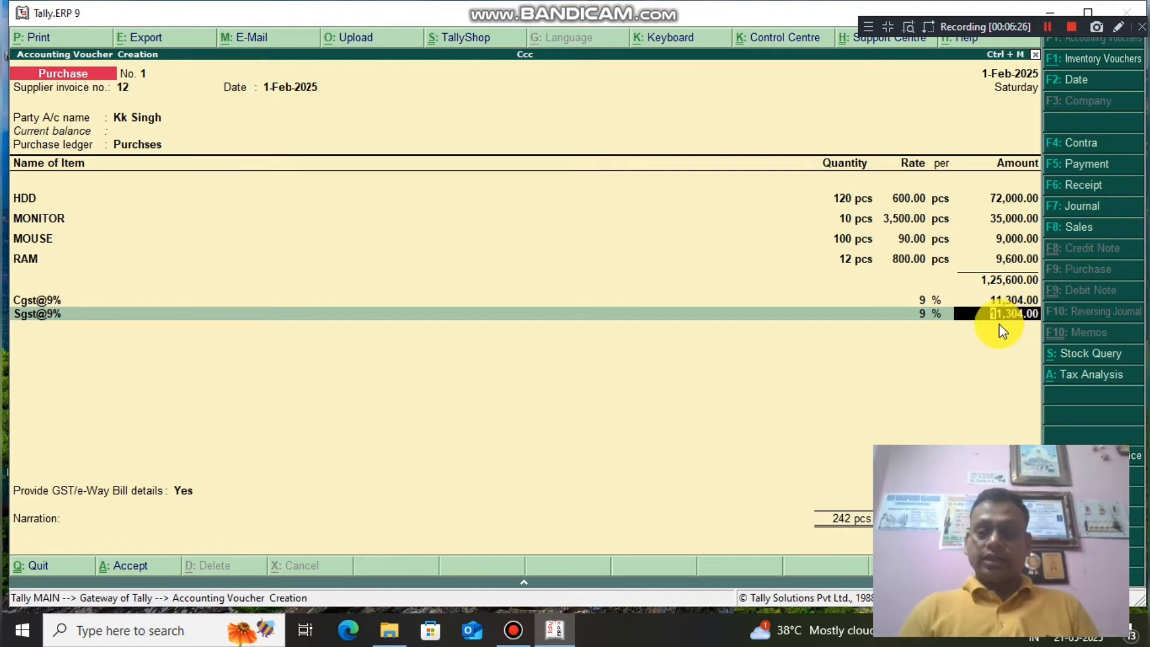
pyautogui.press('Return')
pyautogui.press('Return')
pyautogui.press('Return')
pyautogui.press('Return')
pyautogui.press('Return')
pyautogui.press('Return')
pyautogui.press('Return')
pyautogui.press('Return')
pyautogui.press('Return')
pyautogui.press('Return')
pyautogui.press('Return')
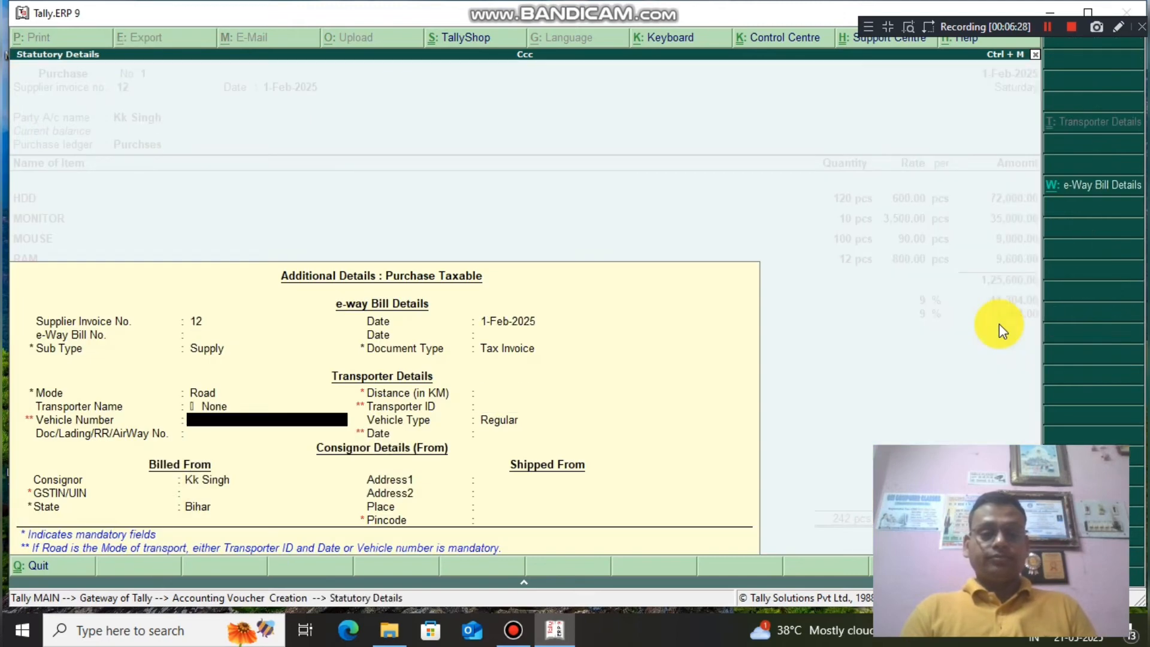
pyautogui.press('Return')
pyautogui.press('Return')
pyautogui.press('Return')
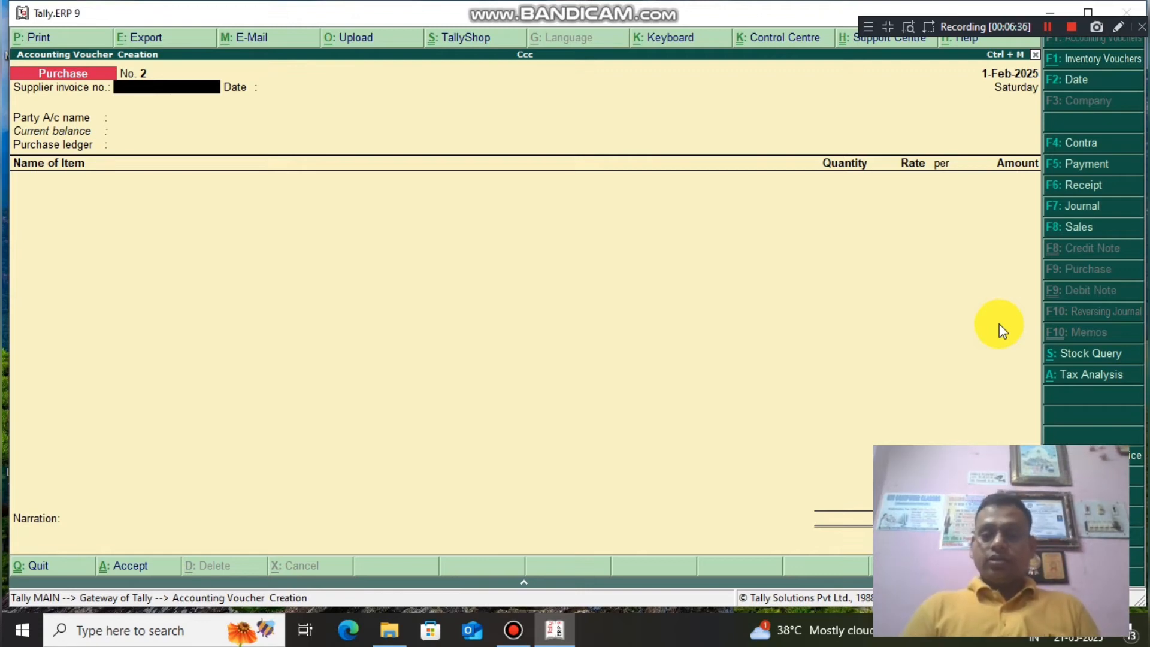
# Begin a sales voucher with reference 13, select the buyer's party ledger, and accept Party Details.
pyautogui.click(1075, 234)
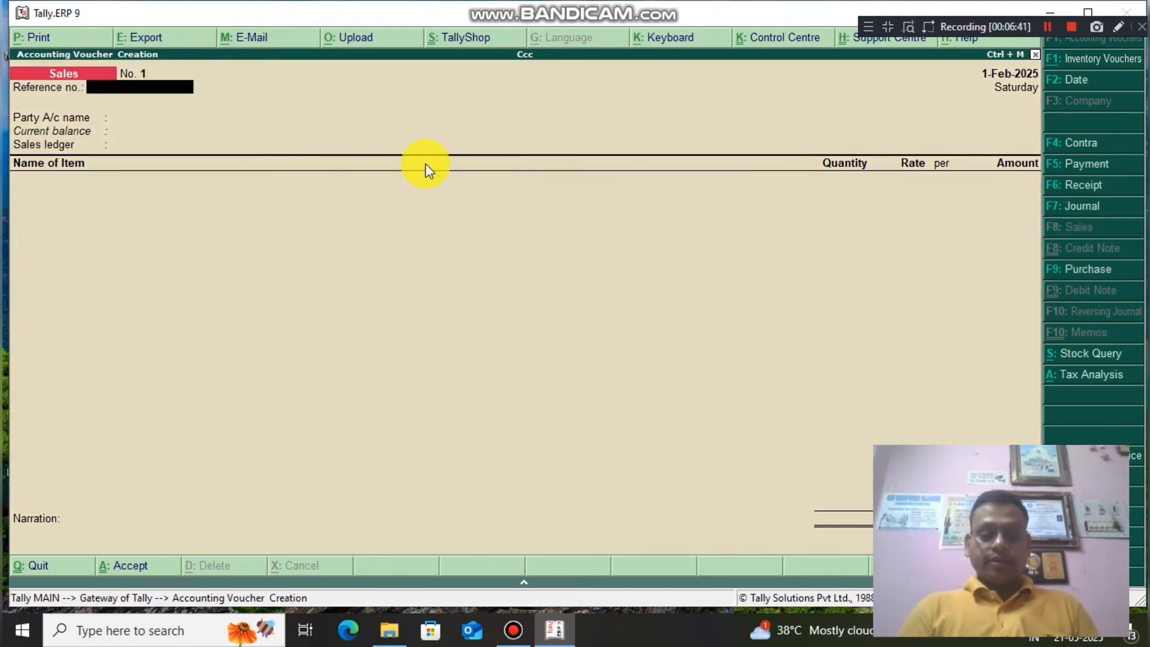
pyautogui.write('13')
pyautogui.press('Return')
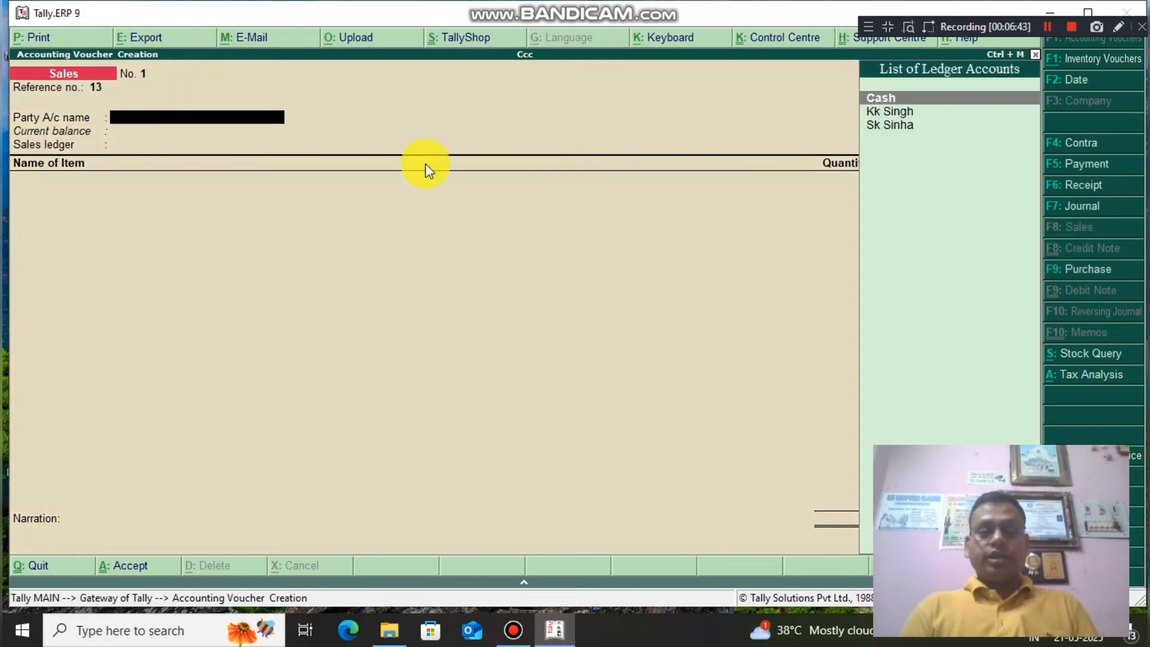
pyautogui.press('Down')
pyautogui.press('Down')
pyautogui.press('Return')
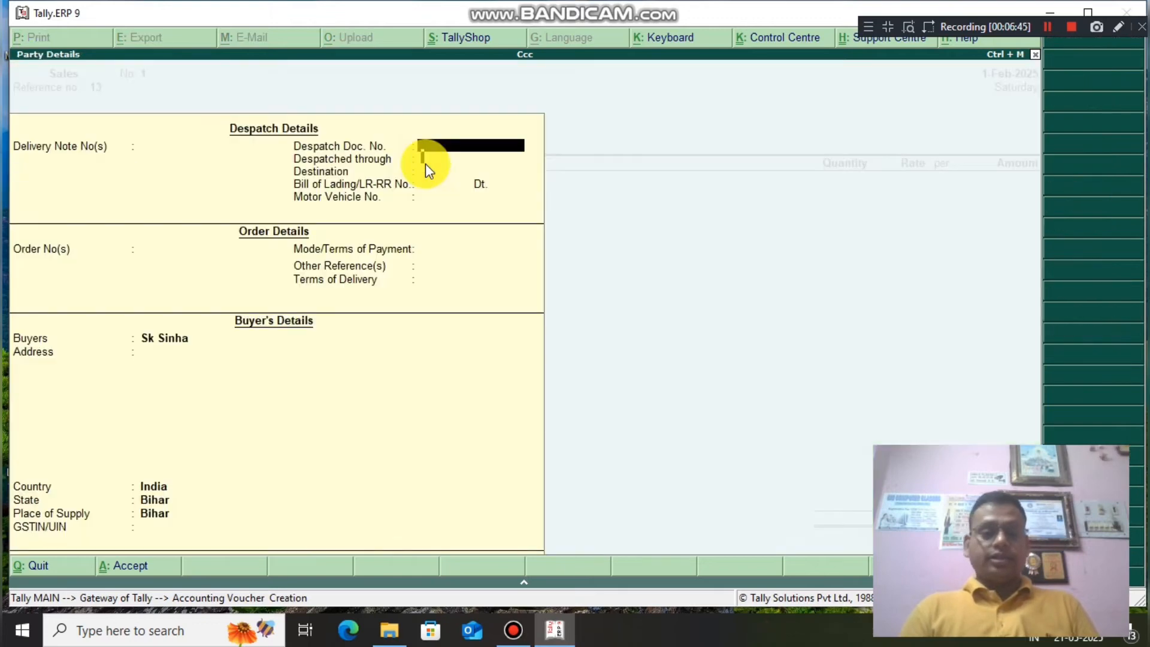
pyautogui.press('Return')
pyautogui.press('Return')
pyautogui.press('Return')
pyautogui.press('Return')
pyautogui.press('Return')
pyautogui.press('Return')
pyautogui.press('Return')
pyautogui.press('Return')
pyautogui.press('Return')
pyautogui.press('Return')
pyautogui.press('Return')
pyautogui.press('Return')
pyautogui.press('Return')
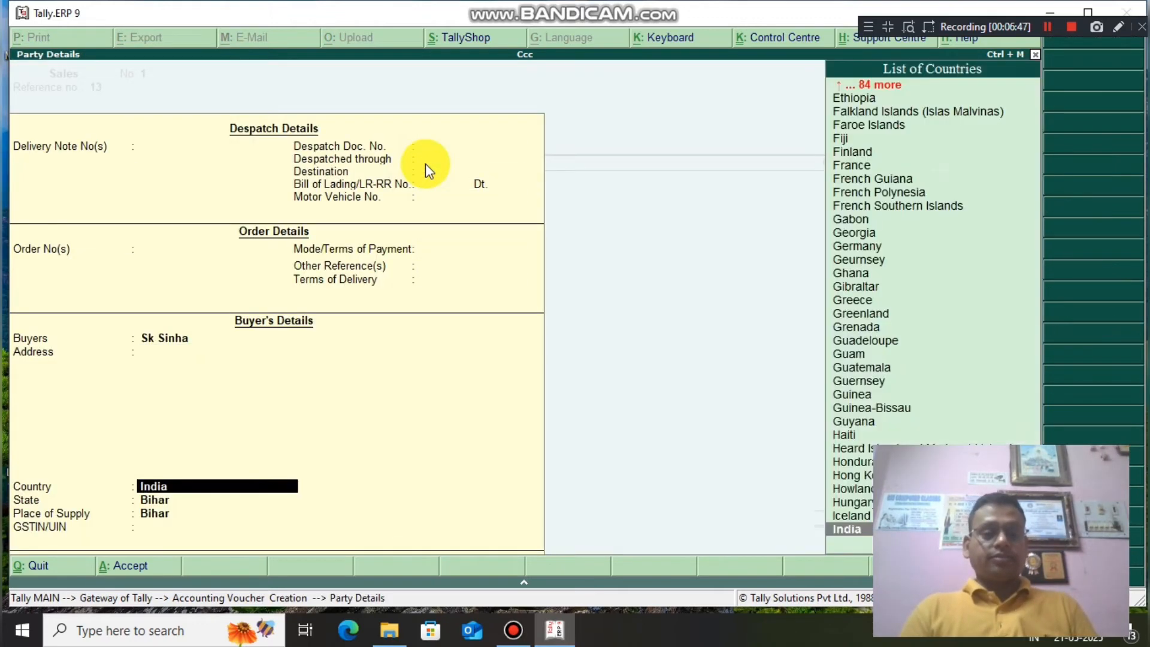
pyautogui.press('Return')
pyautogui.press('Return')
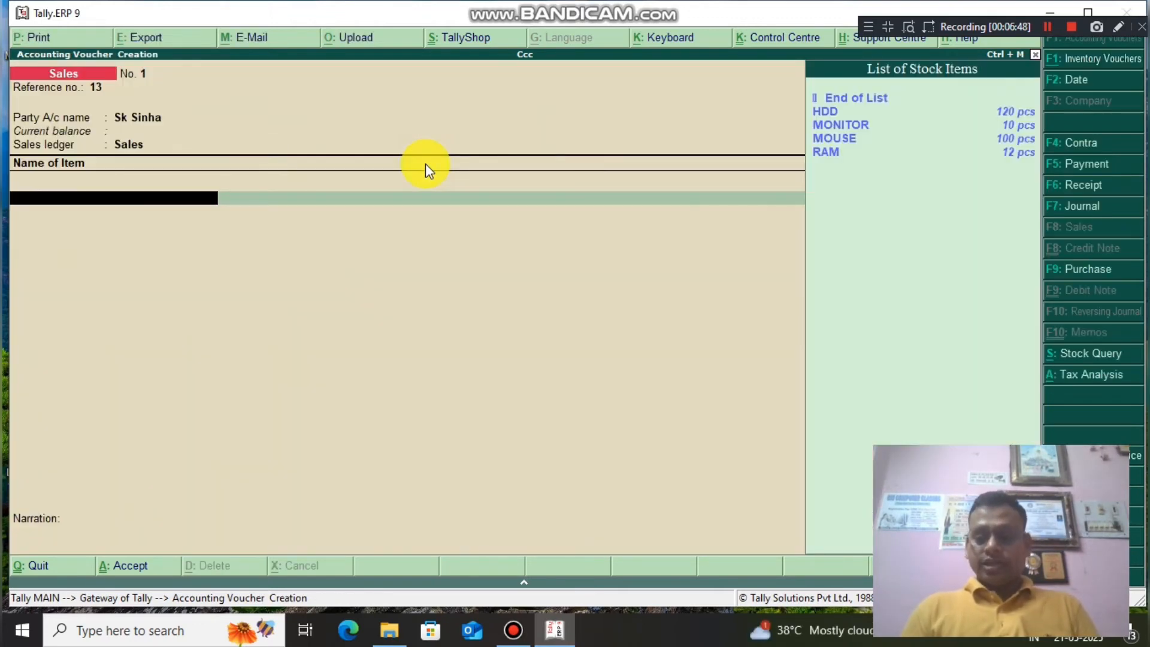
# Use the Sales ledger and add HDD at 100 pcs for 1,200 (1,20,000.00).
pyautogui.press('Down')
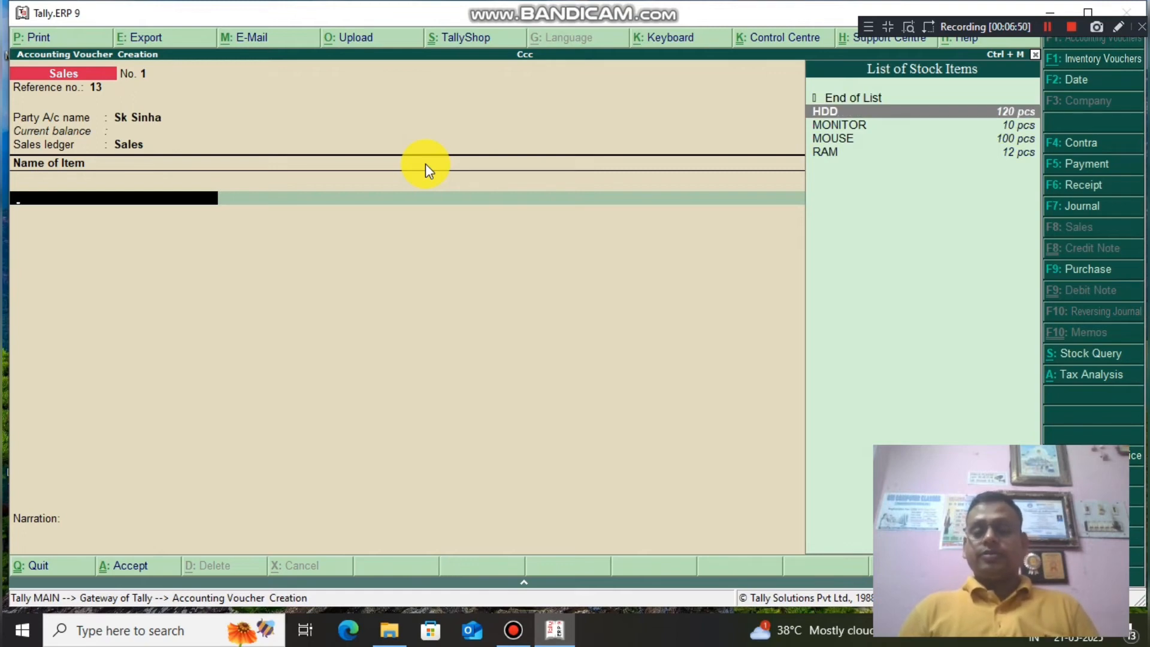
pyautogui.press('Return')
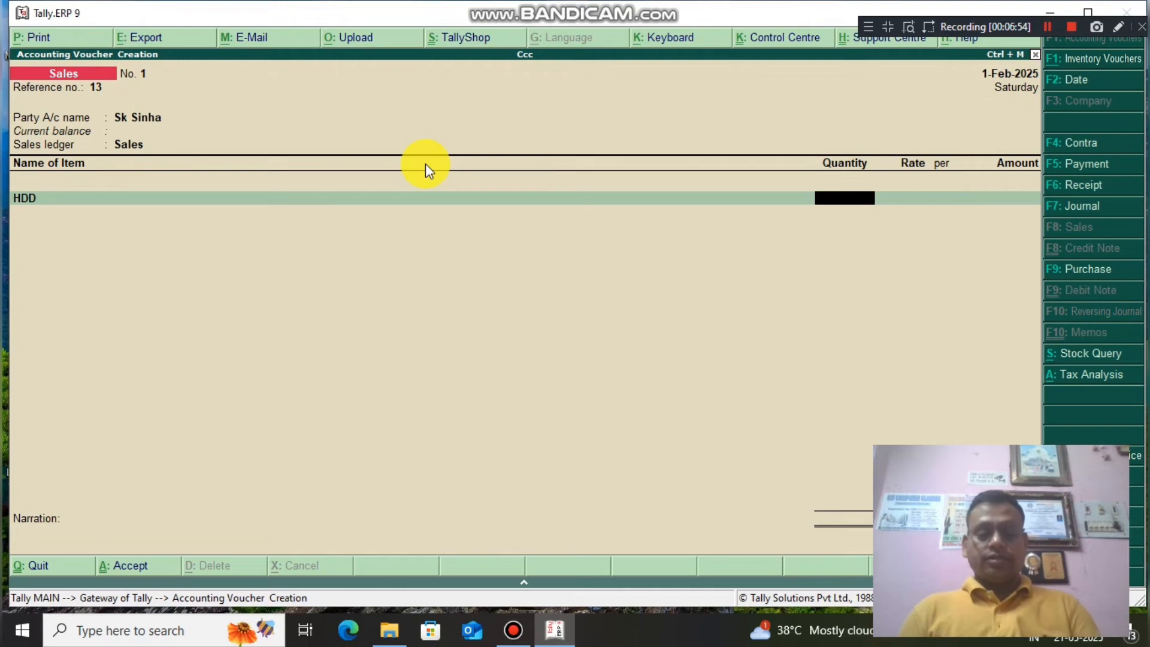
pyautogui.write('100')
pyautogui.press('Return')
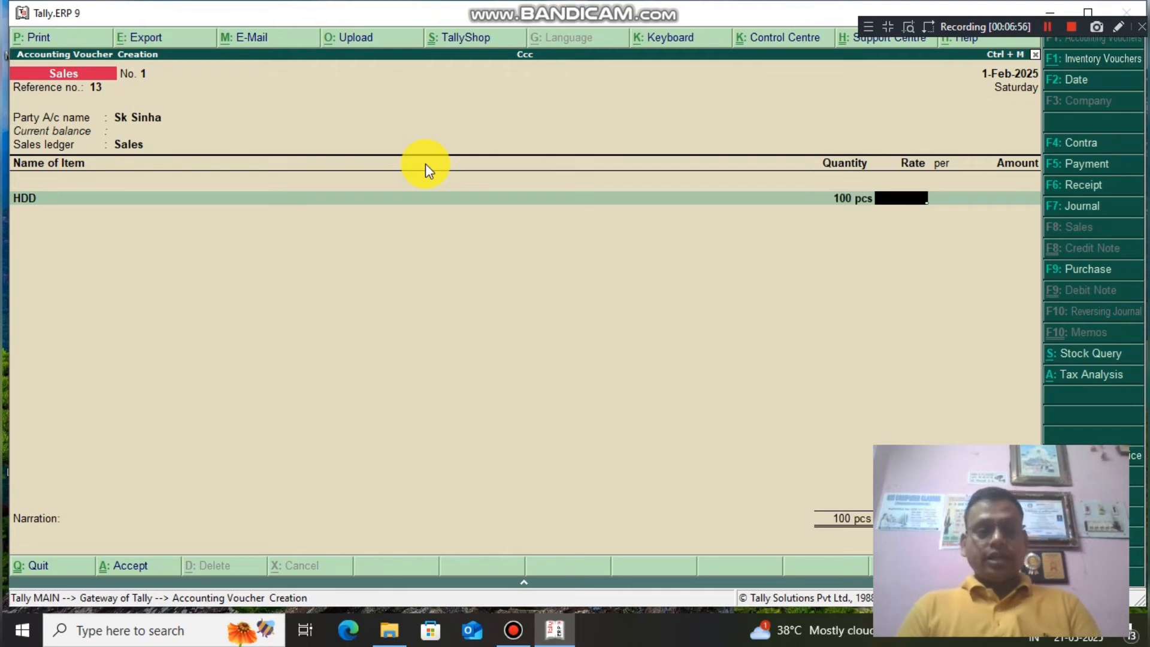
pyautogui.write('1200')
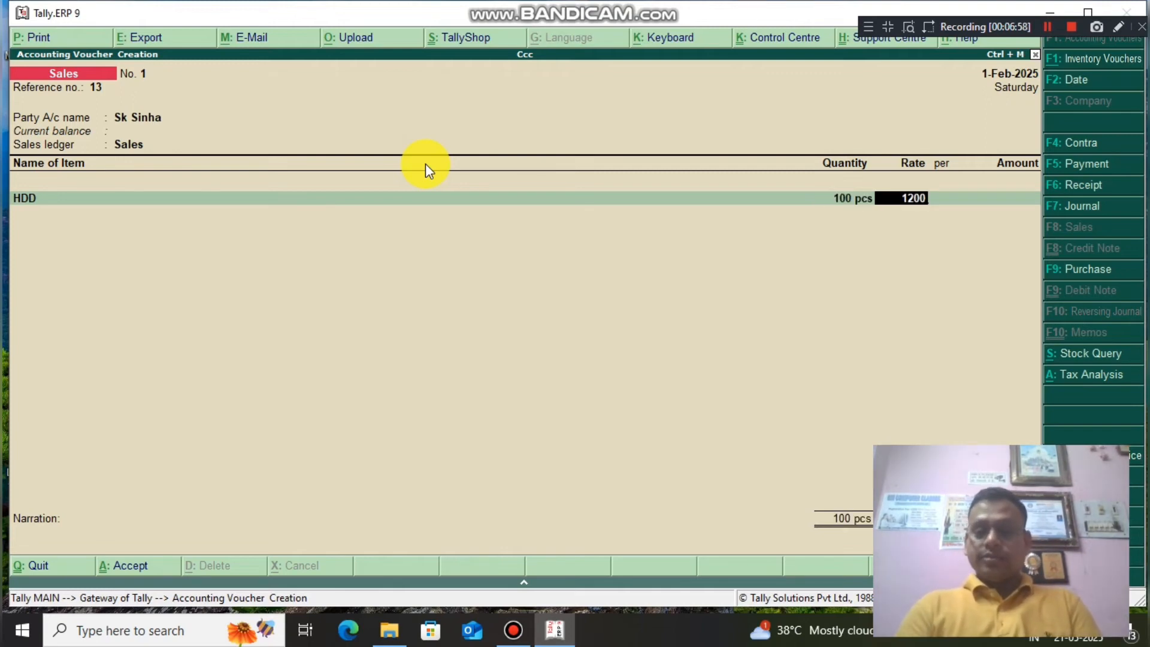
pyautogui.press('Return')
pyautogui.press('Return')
pyautogui.press('Return')
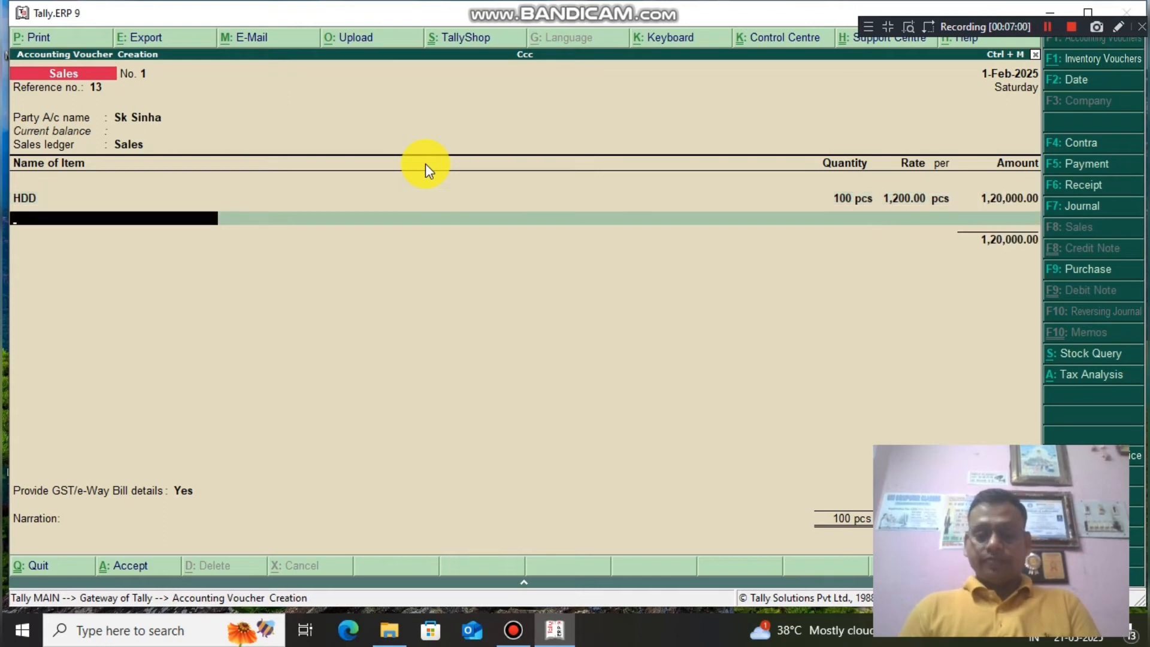
pyautogui.press('Down')
pyautogui.press('Down')
# Add MONITOR (8 pcs at 3,600) and MOUSE (80 pcs at 120) item lines.
pyautogui.press('Return')
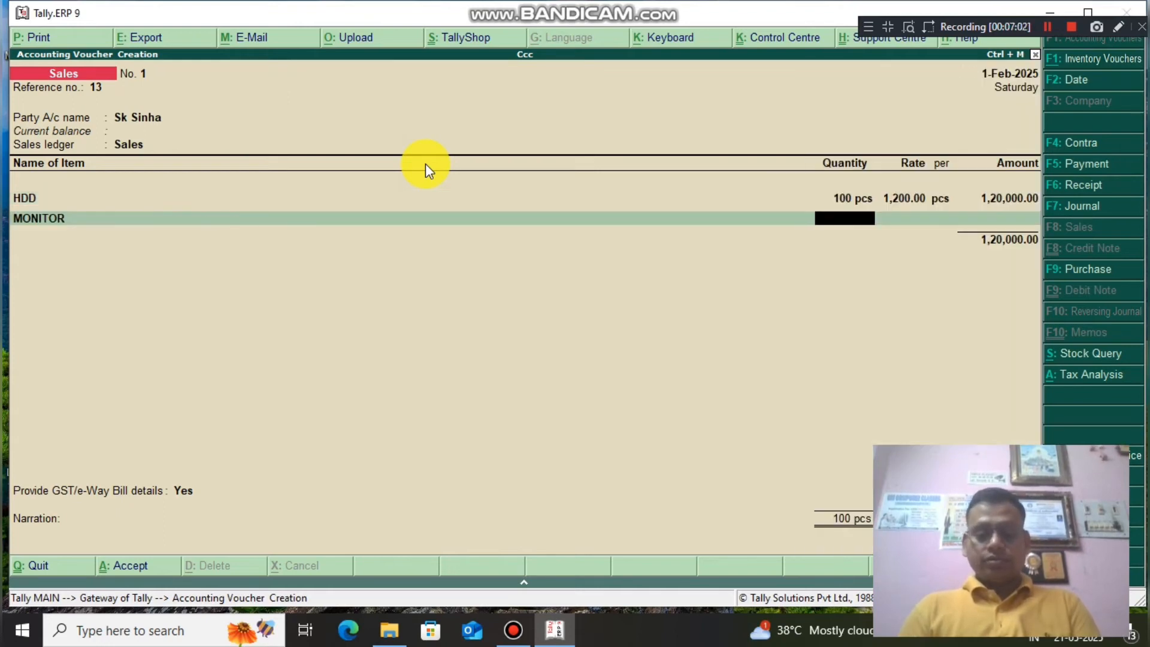
pyautogui.write('8')
pyautogui.press('Return')
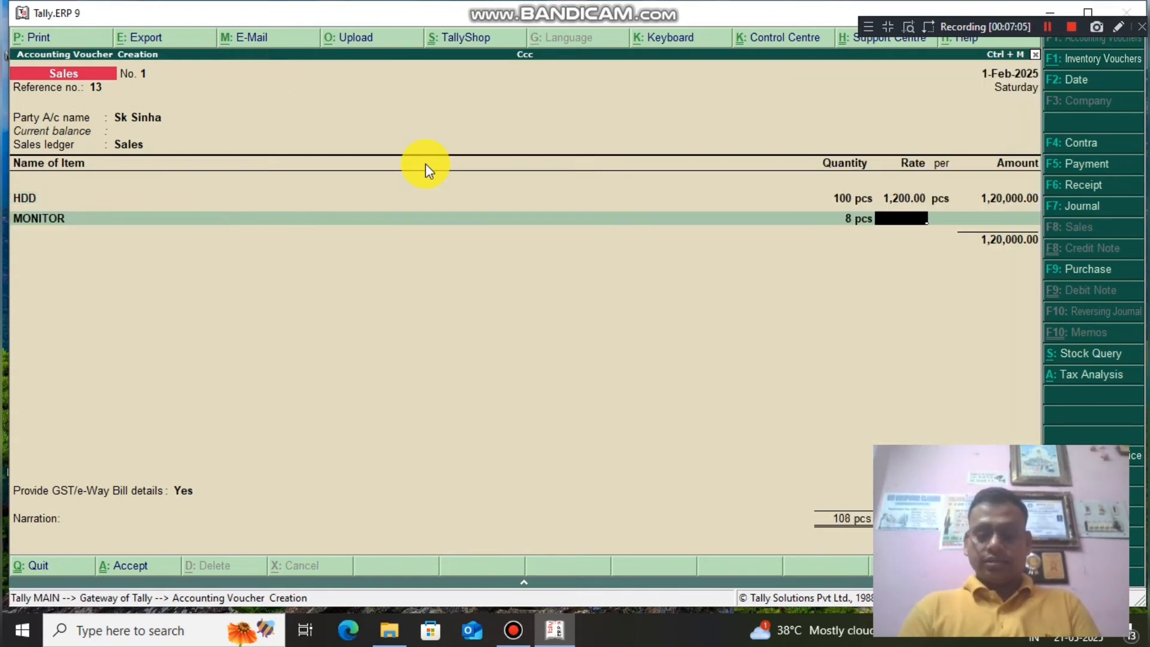
pyautogui.write('3,600')
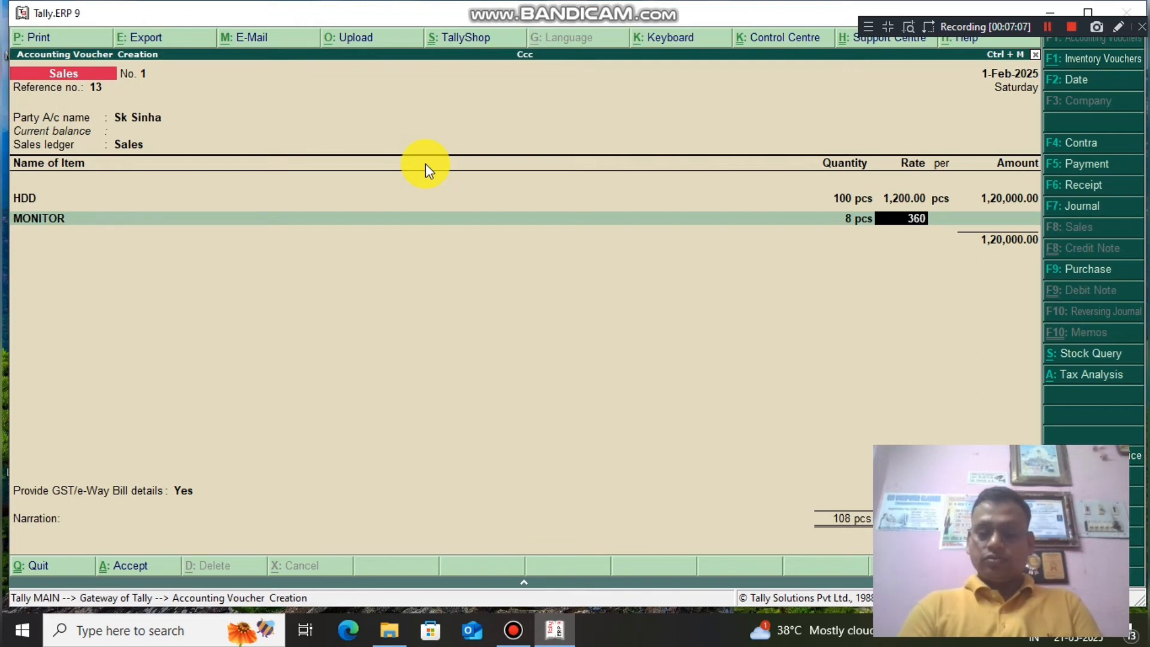
pyautogui.press('Return')
pyautogui.press('Return')
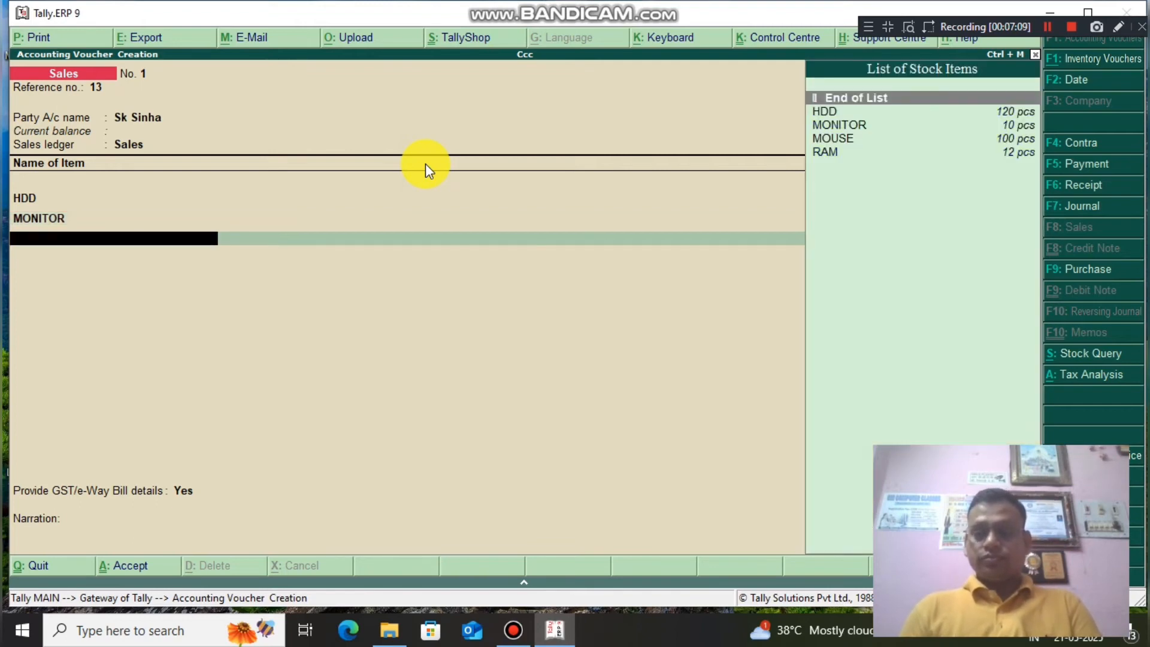
pyautogui.press('Down')
pyautogui.press('Down')
pyautogui.press('Down')
pyautogui.press('Return')
pyautogui.write('80')
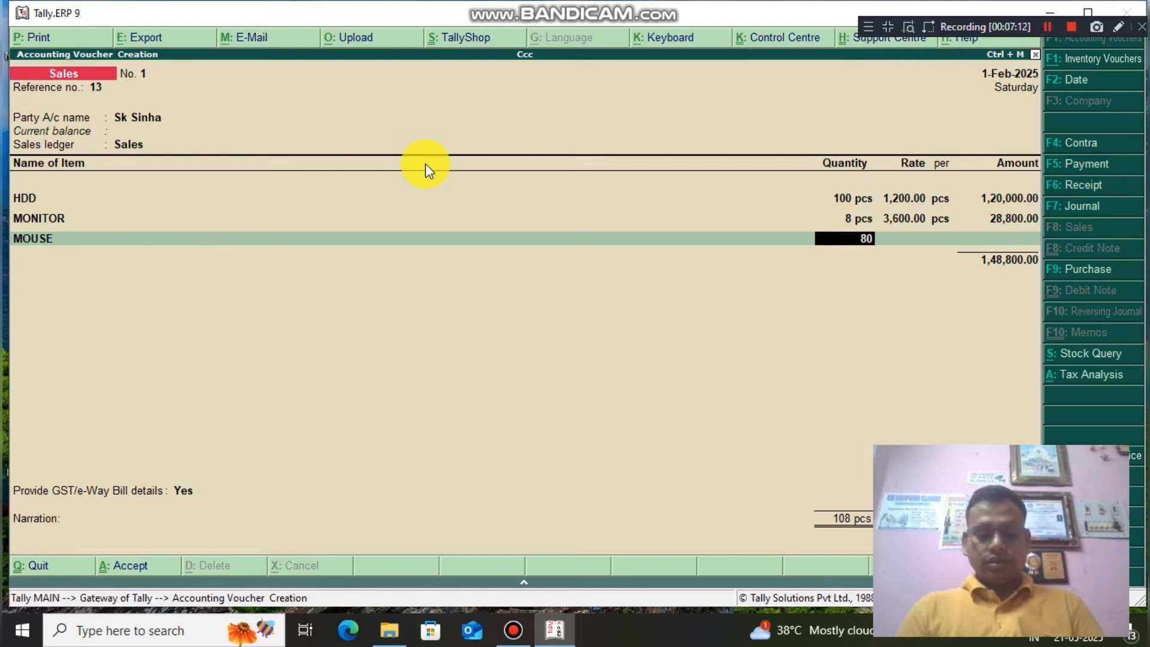
pyautogui.write('12')
pyautogui.press('BackSpace')
pyautogui.press('BackSpace')
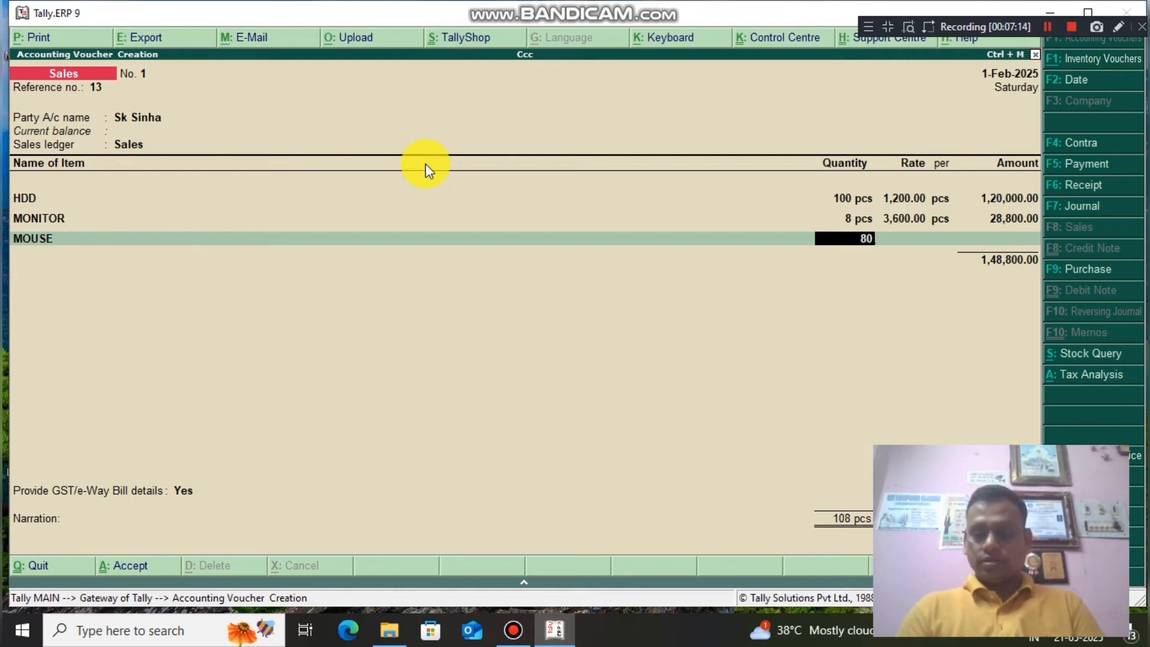
pyautogui.press('Return')
pyautogui.write('120')
pyautogui.press('Return')
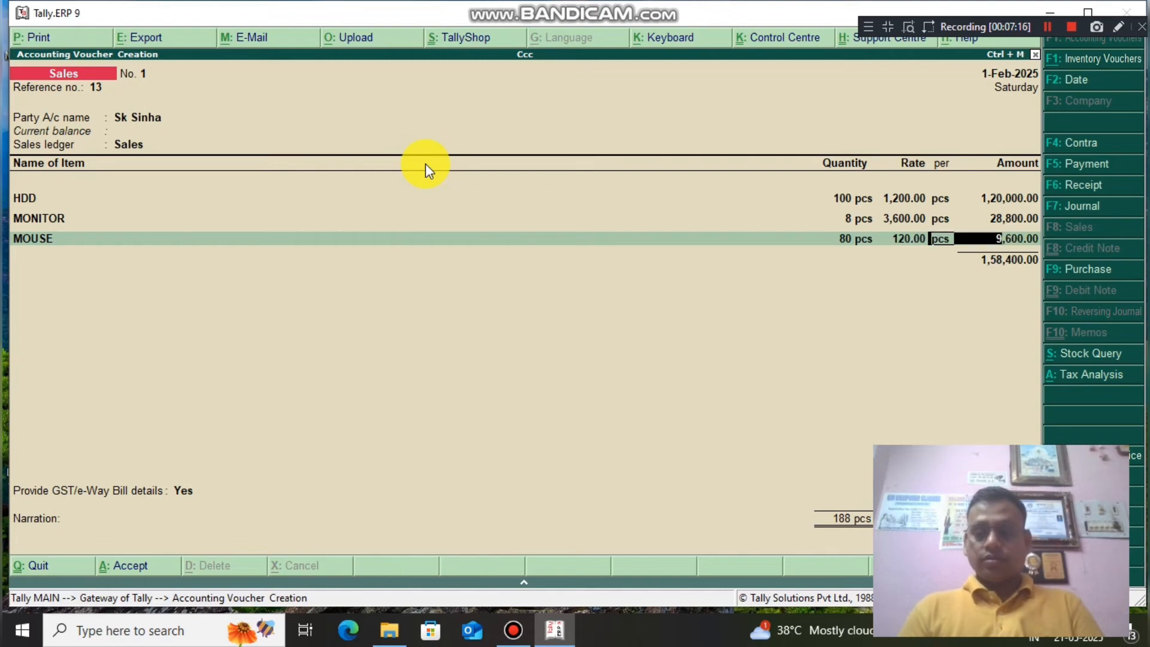
pyautogui.press('Return')
pyautogui.press('Return')
# Add RAM at 10 pcs for 850, then select the Cgst@9% tax ledger.
pyautogui.press('Down')
pyautogui.press('Down')
pyautogui.press('Down')
pyautogui.press('Down')
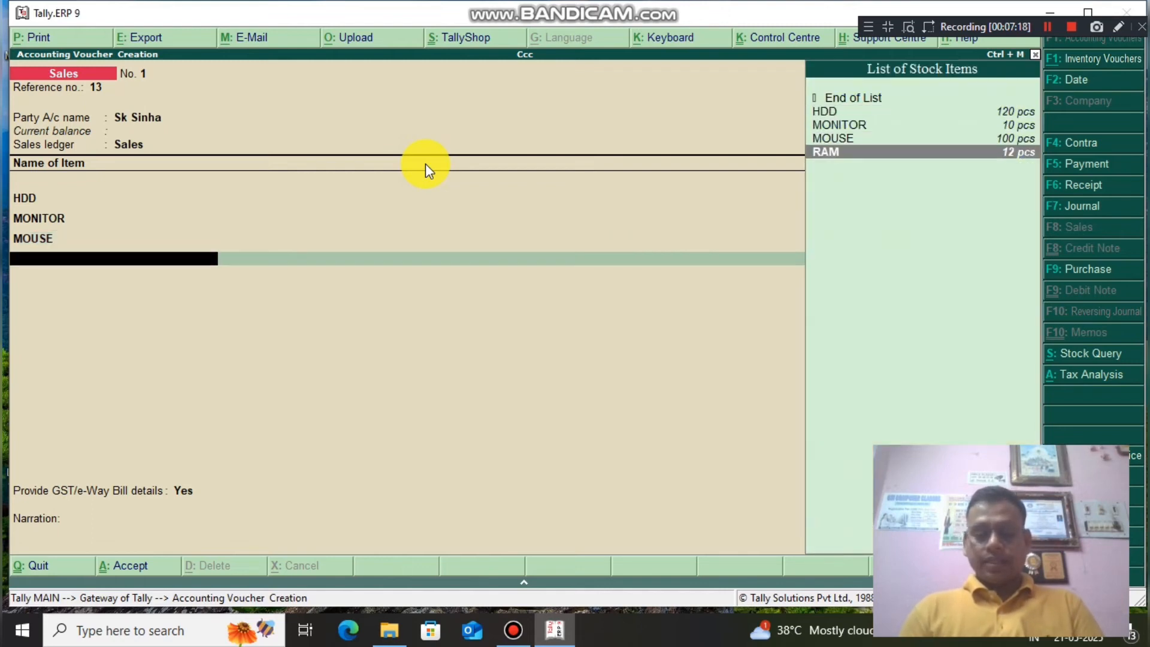
pyautogui.press('Return')
pyautogui.write('10')
pyautogui.press('Return')
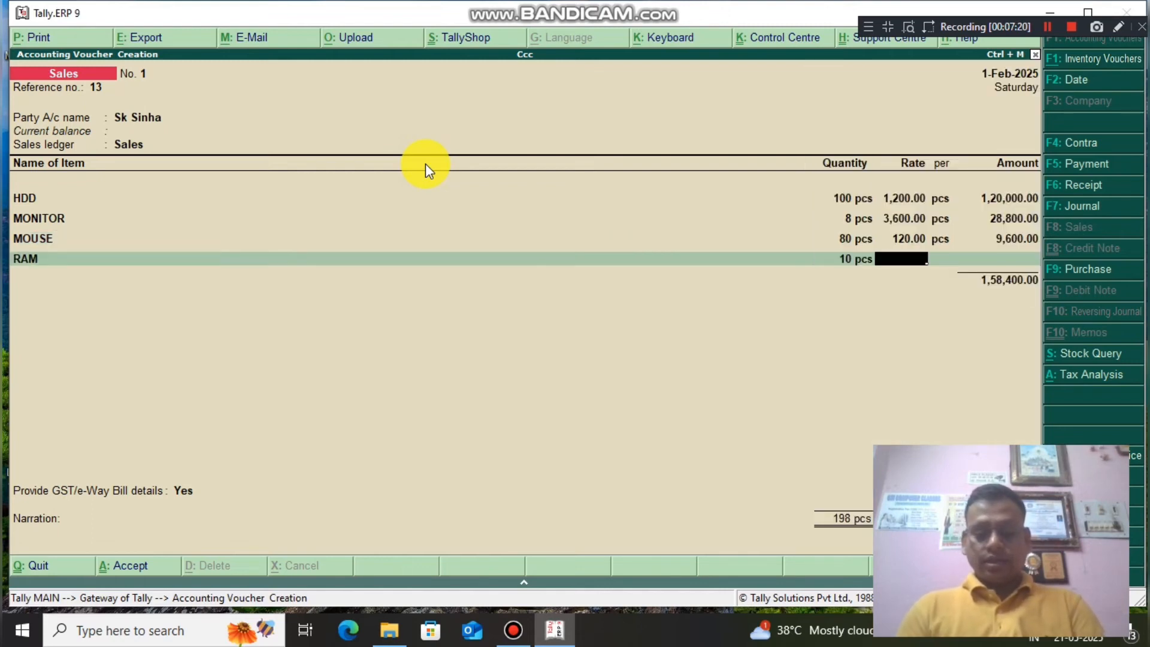
pyautogui.write('850')
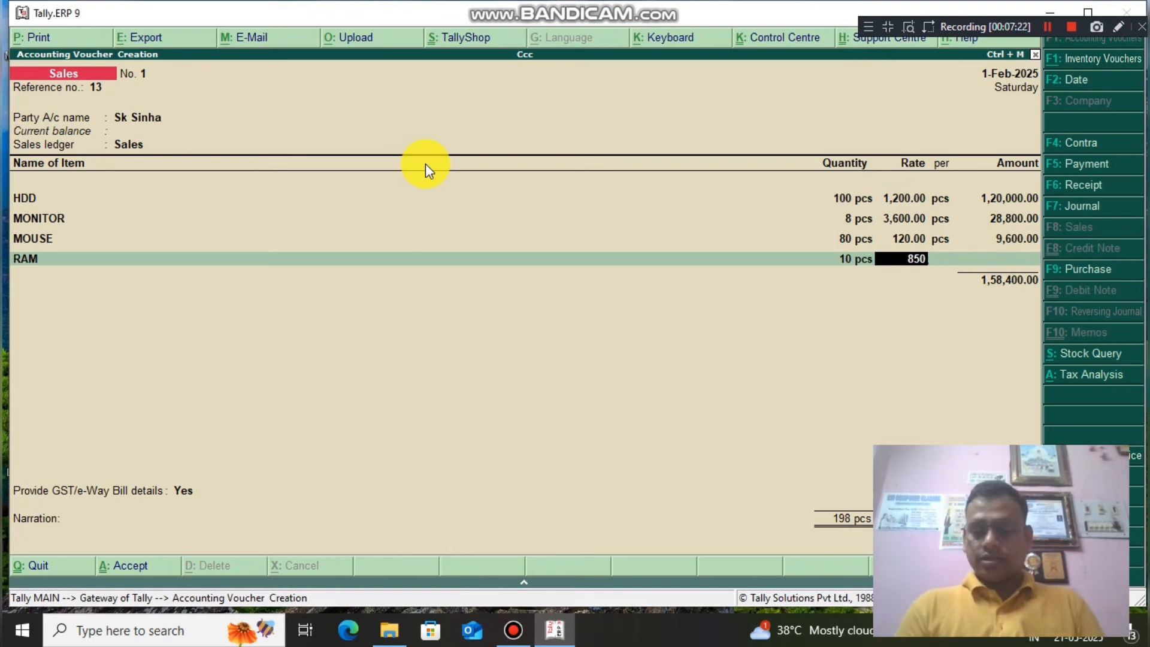
pyautogui.press('Return')
pyautogui.press('Return')
pyautogui.press('Return')
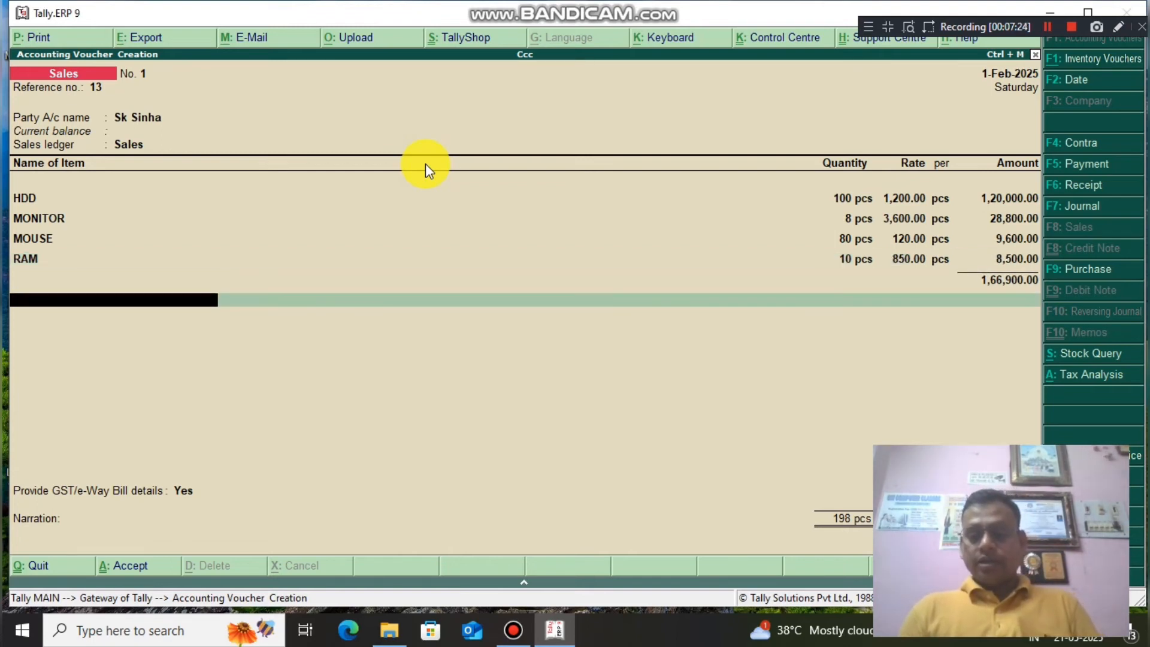
pyautogui.press('Return')
pyautogui.press('Return')
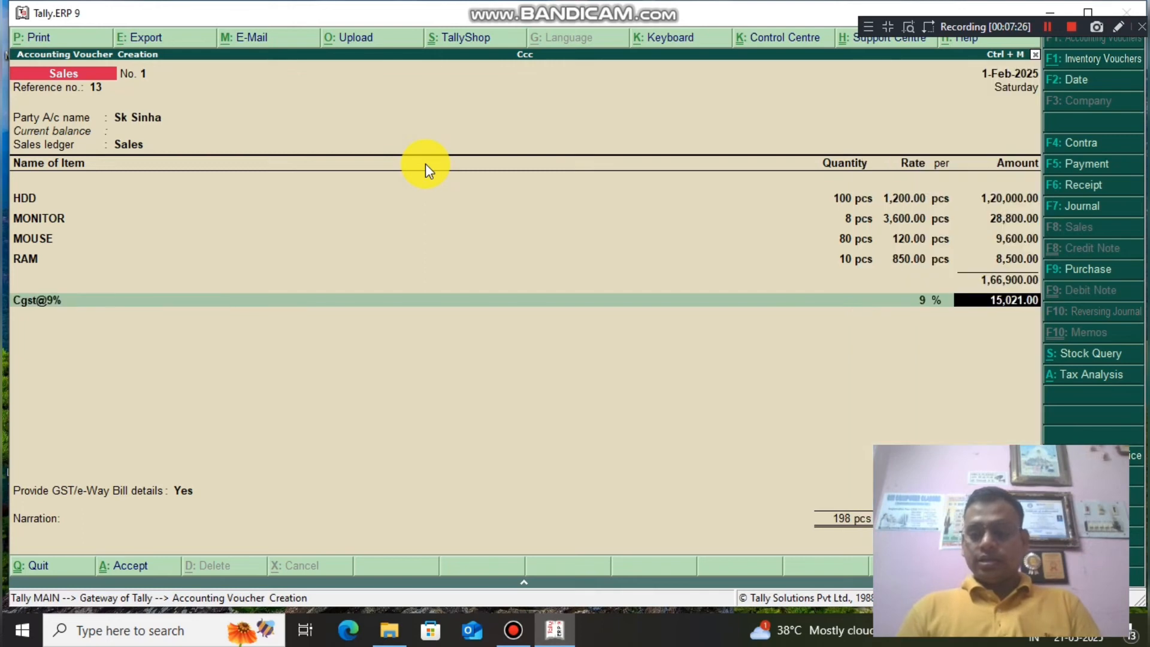
pyautogui.press('Return')
# Add the Sgst@9% line of 15,021.00, save sales voucher No. 1, and exit voucher entry.
pyautogui.press('Down')
pyautogui.press('Down')
pyautogui.press('Down')
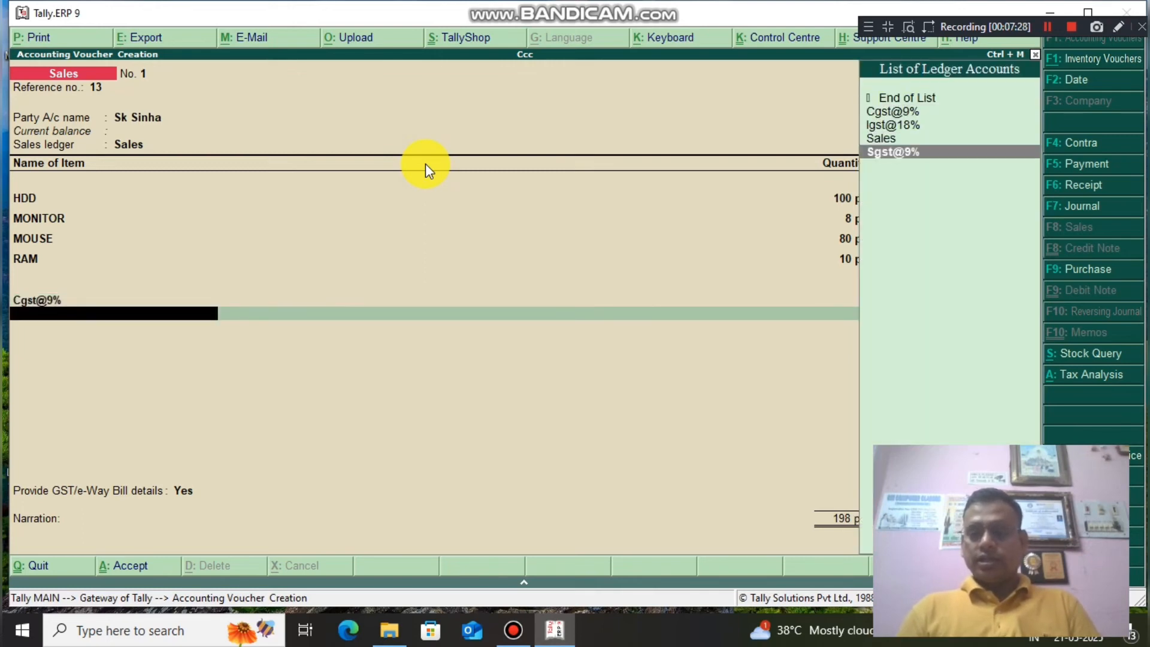
pyautogui.press('Return')
pyautogui.press('Return')
pyautogui.press('Return')
pyautogui.press('Return')
pyautogui.press('Return')
pyautogui.press('Return')
pyautogui.press('Return')
pyautogui.press('Return')
pyautogui.press('Return')
pyautogui.press('Return')
pyautogui.press('Return')
pyautogui.press('Return')
pyautogui.press('Return')
pyautogui.press('Return')
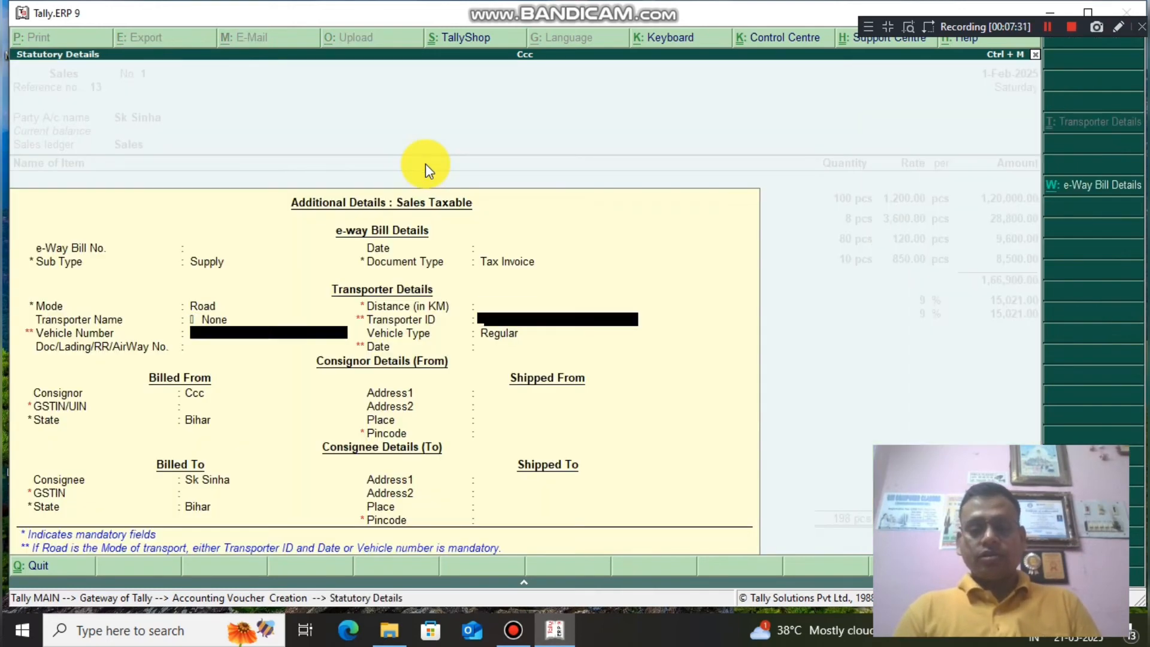
pyautogui.press('Return')
pyautogui.press('Return')
pyautogui.press('Return')
pyautogui.press('Return')
pyautogui.press('Return')
pyautogui.press('Return')
pyautogui.press('Return')
pyautogui.press('Return')
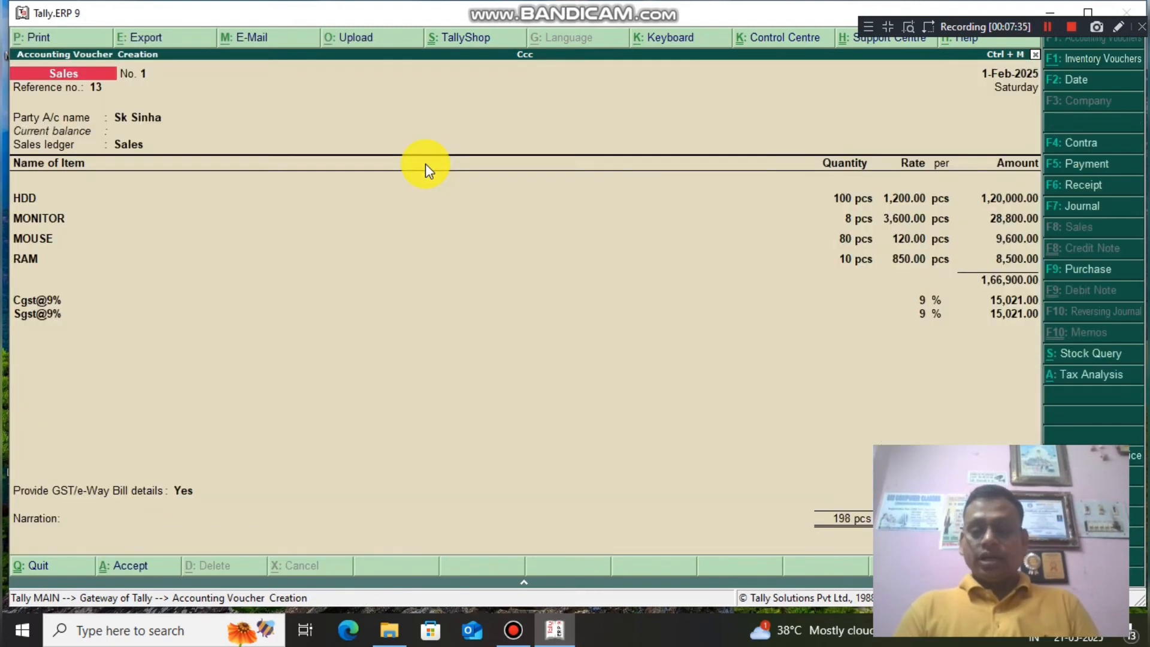
pyautogui.press('Return')
pyautogui.press('Return')
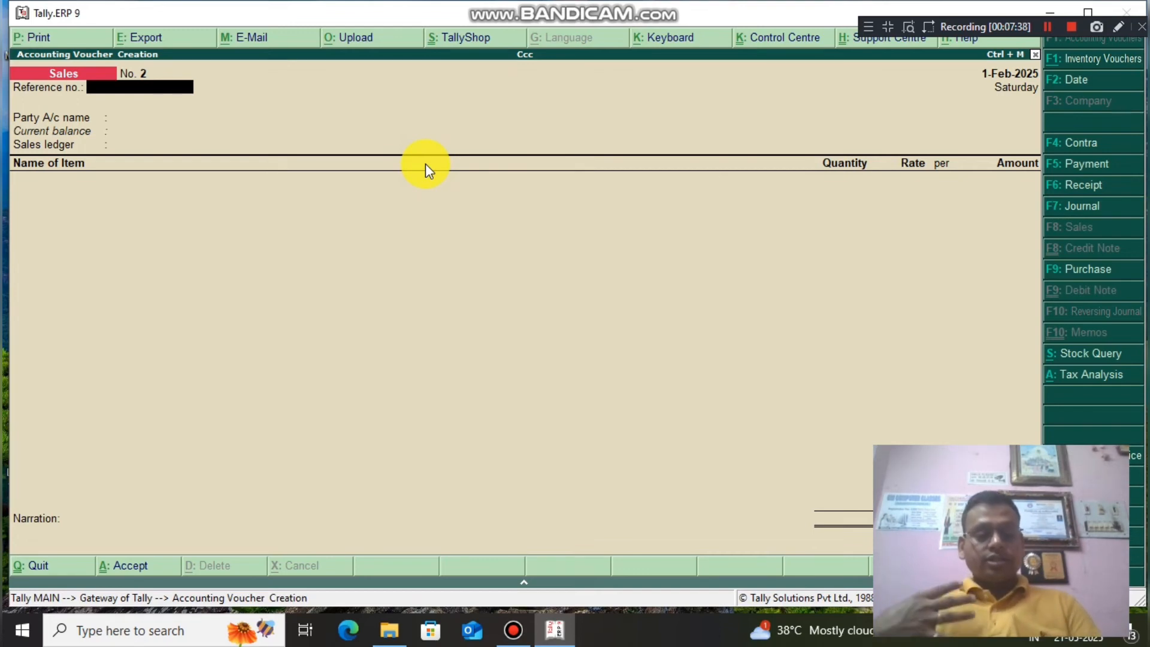
pyautogui.press('Escape')
pyautogui.press('Escape')
pyautogui.press('Escape')
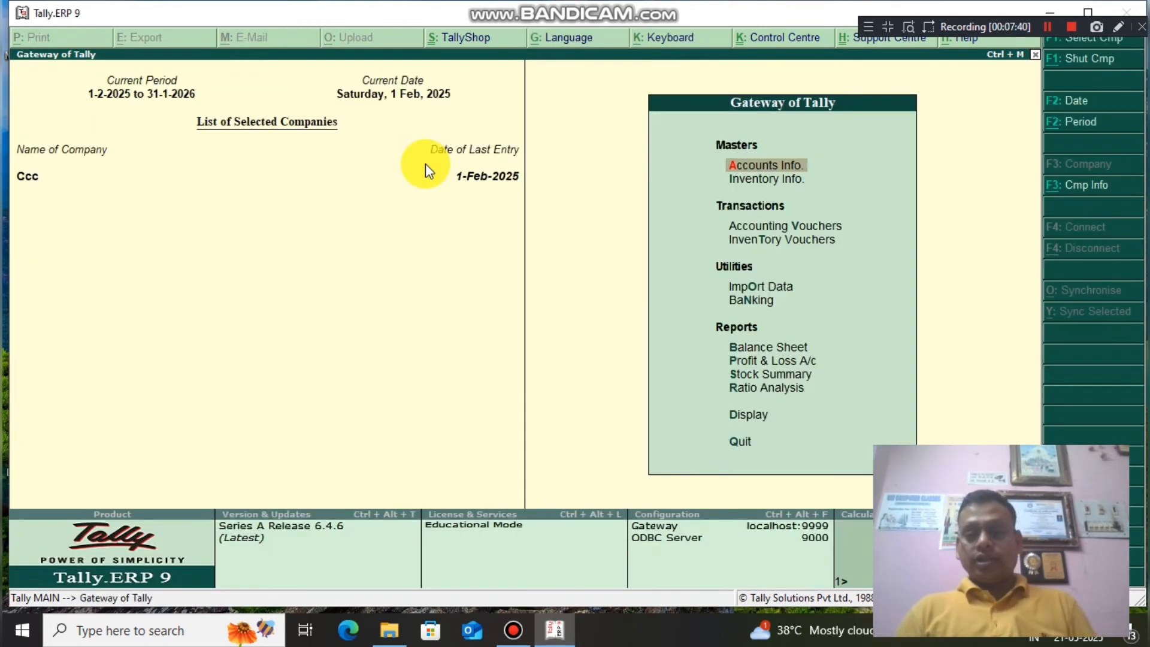
pyautogui.click(756, 362)
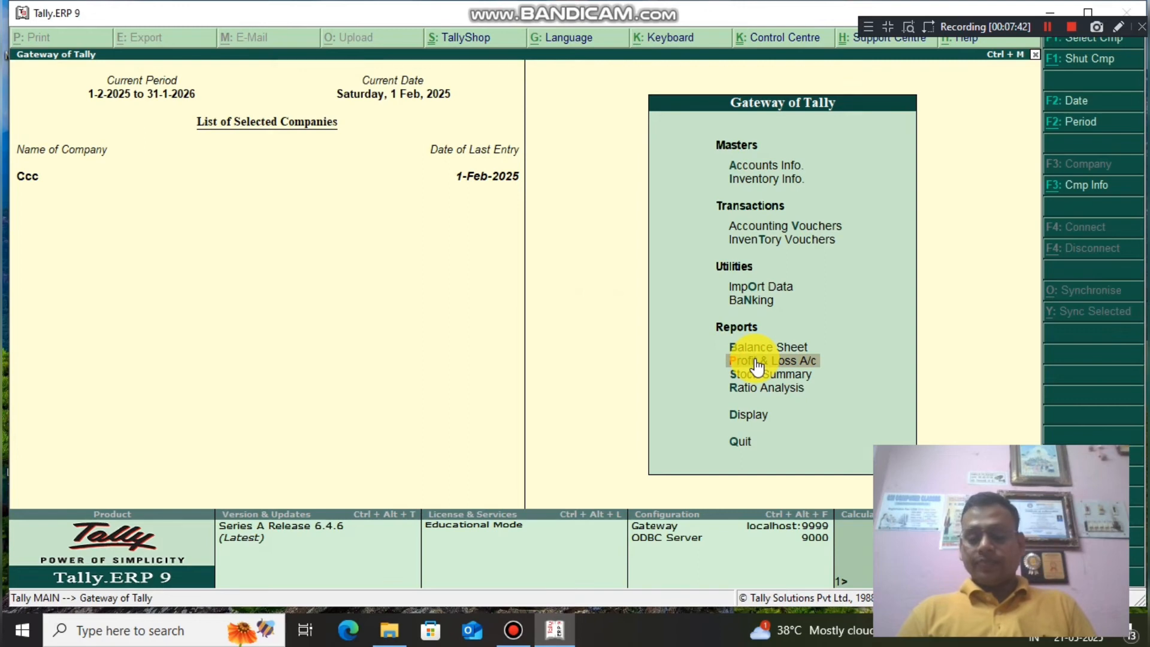
pyautogui.click(758, 361)
pyautogui.hotkey('alt', 'F1')
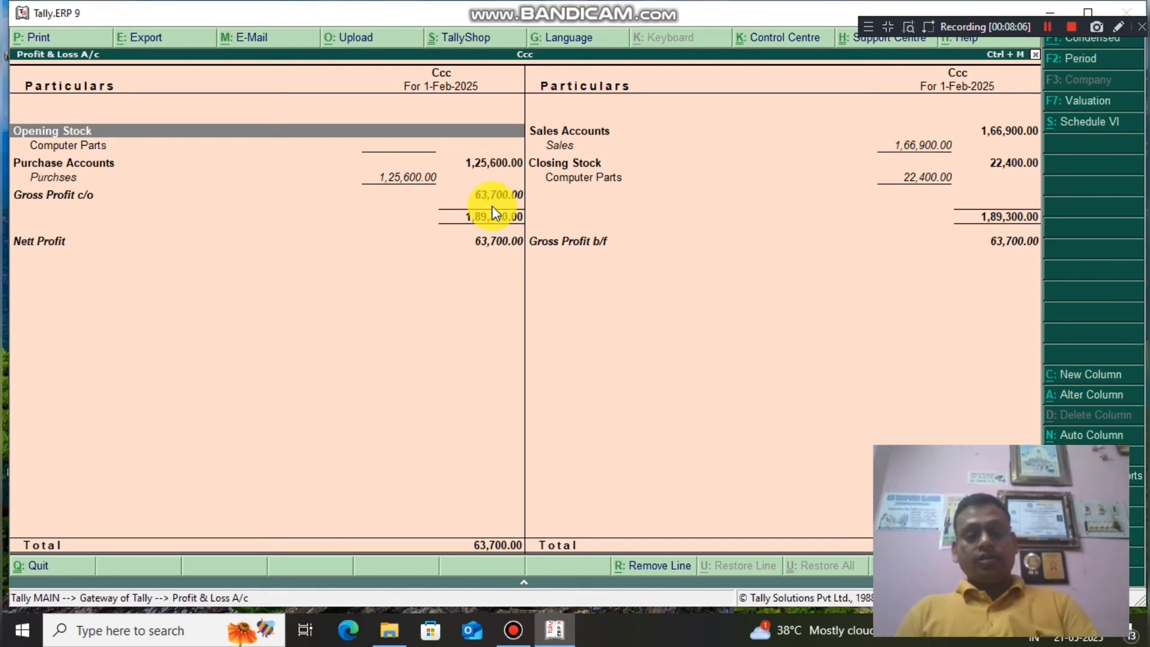
pyautogui.press('Escape')
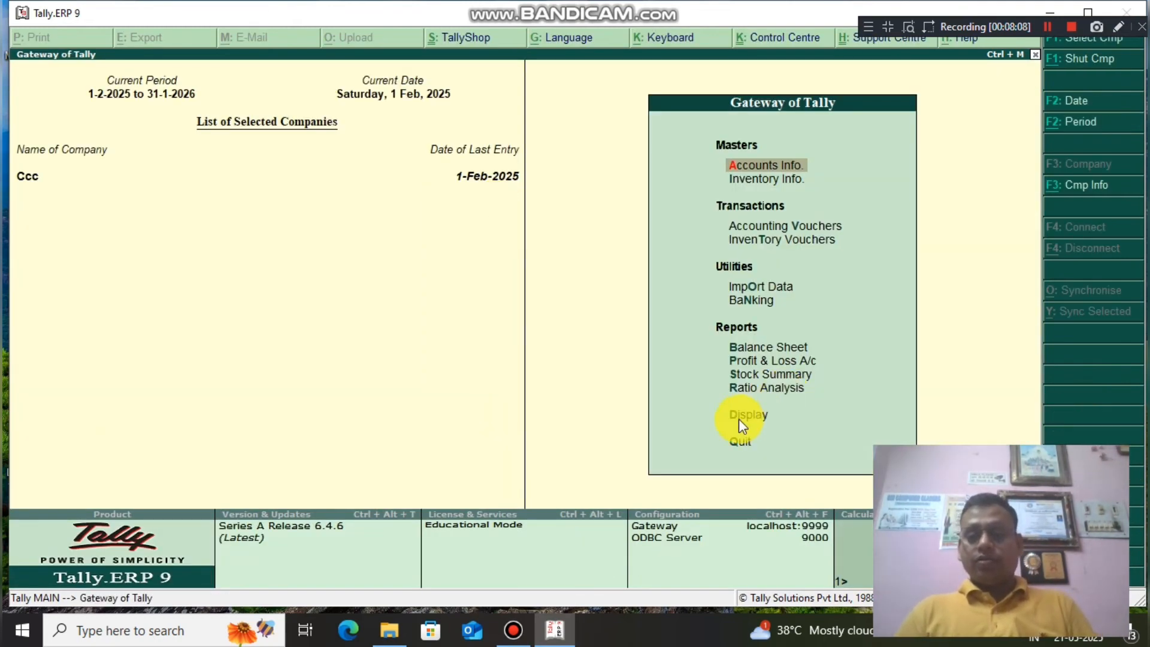
# Open the sales voucher from Day Book and preview its Tax Invoice totalling ₹1,96,942.00 zoomed.
pyautogui.click(772, 406)
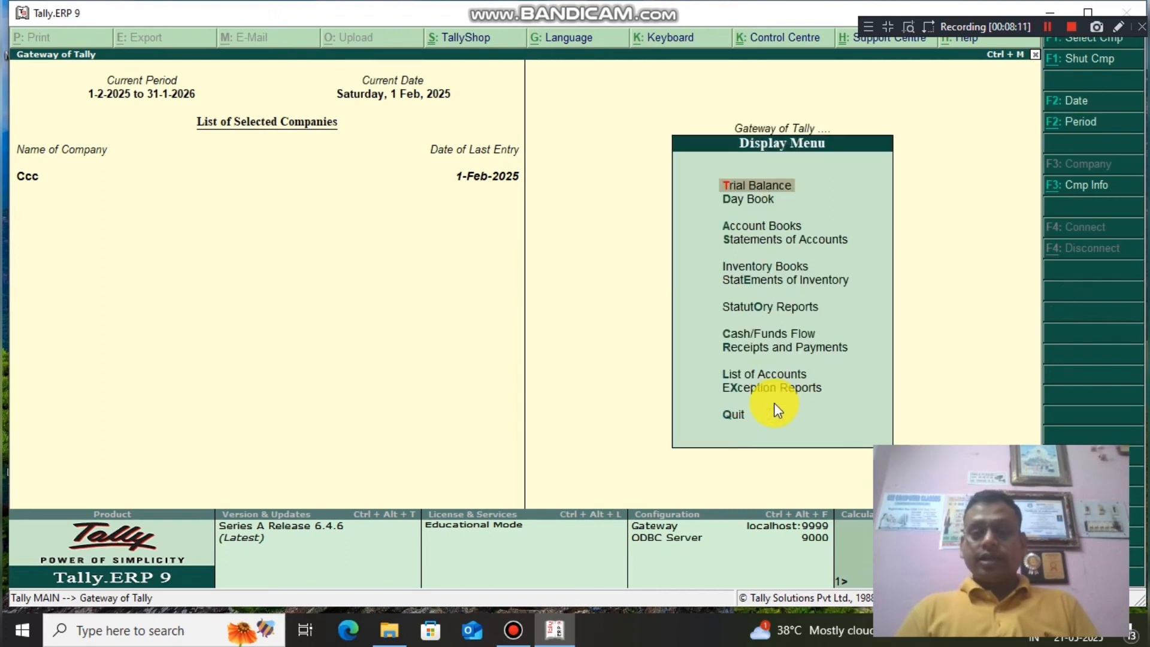
pyautogui.click(748, 200)
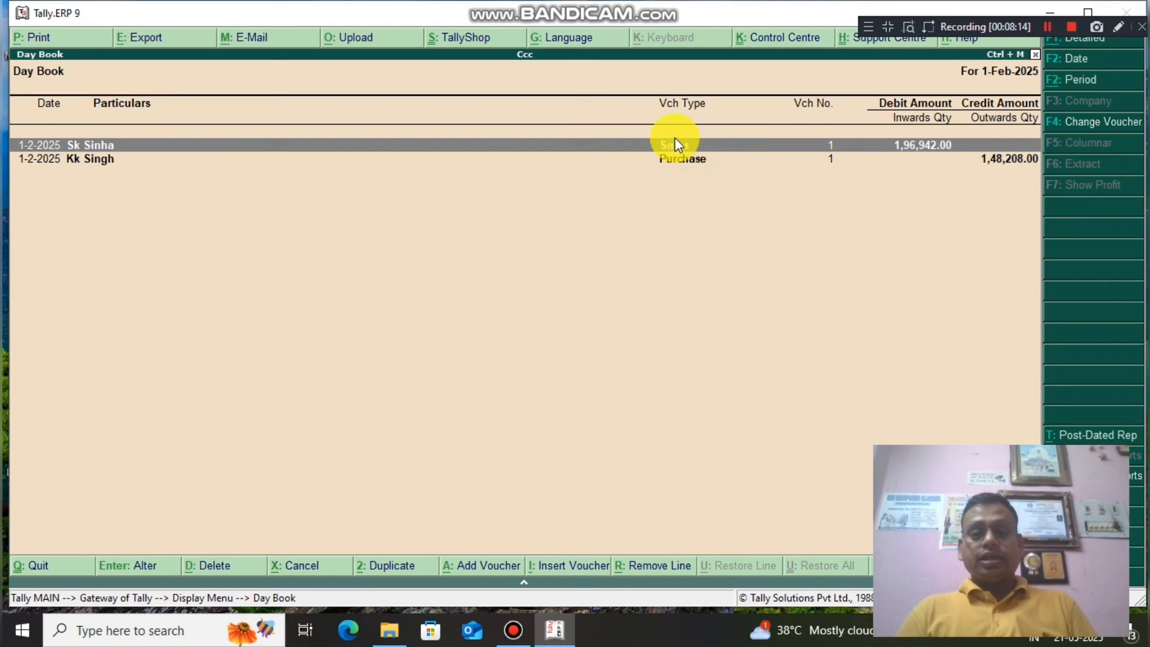
pyautogui.click(675, 146)
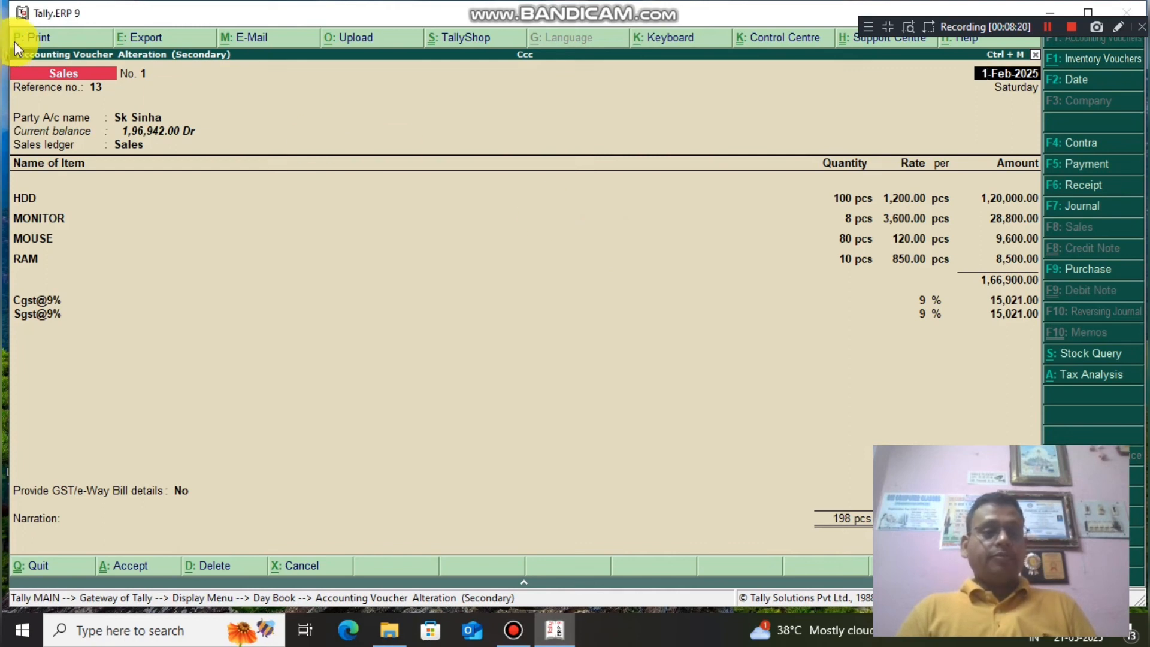
pyautogui.click(51, 36)
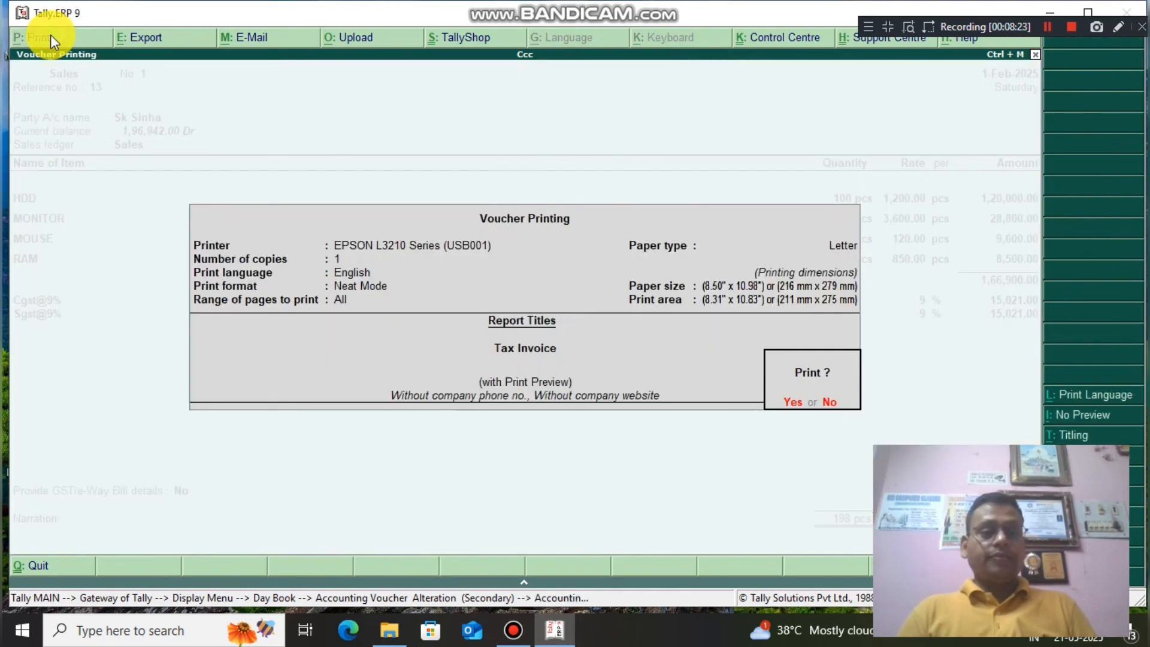
pyautogui.click(788, 405)
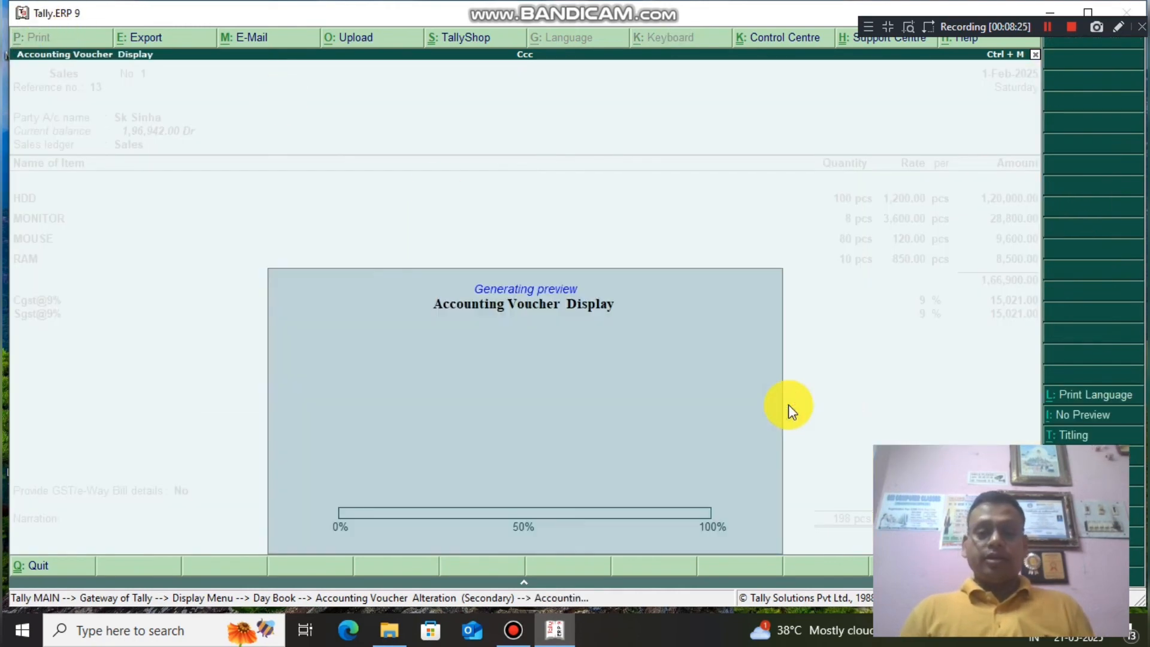
pyautogui.click(674, 527)
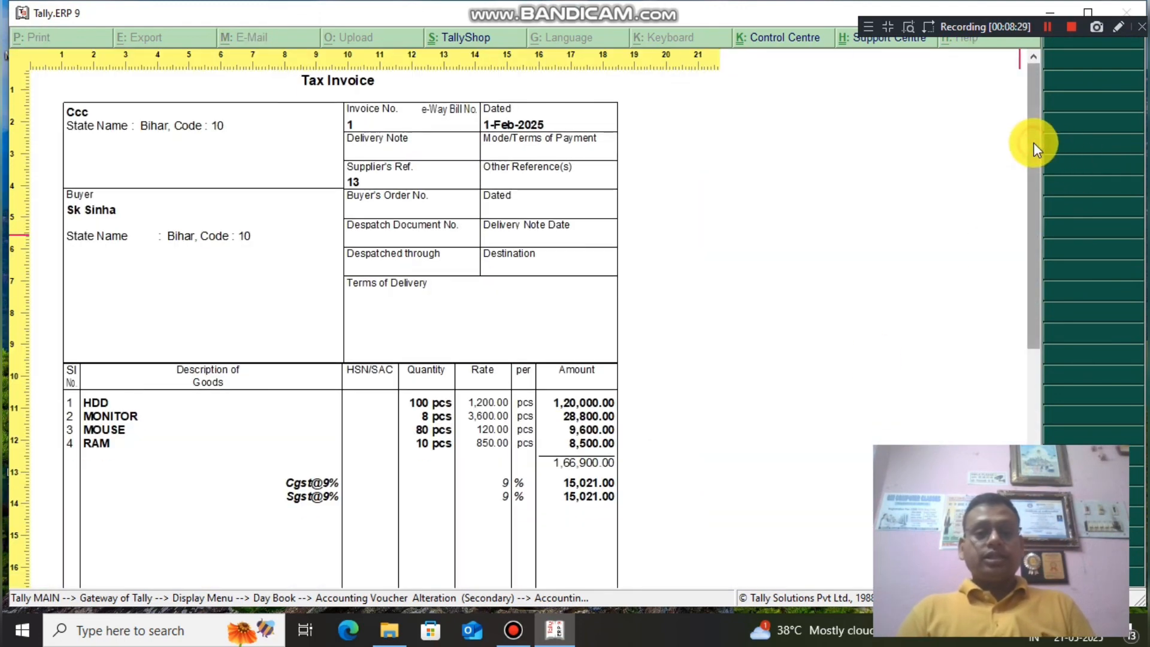
pyautogui.moveTo(1033, 142); pyautogui.dragTo(1019, 64)
pyautogui.press('Escape')
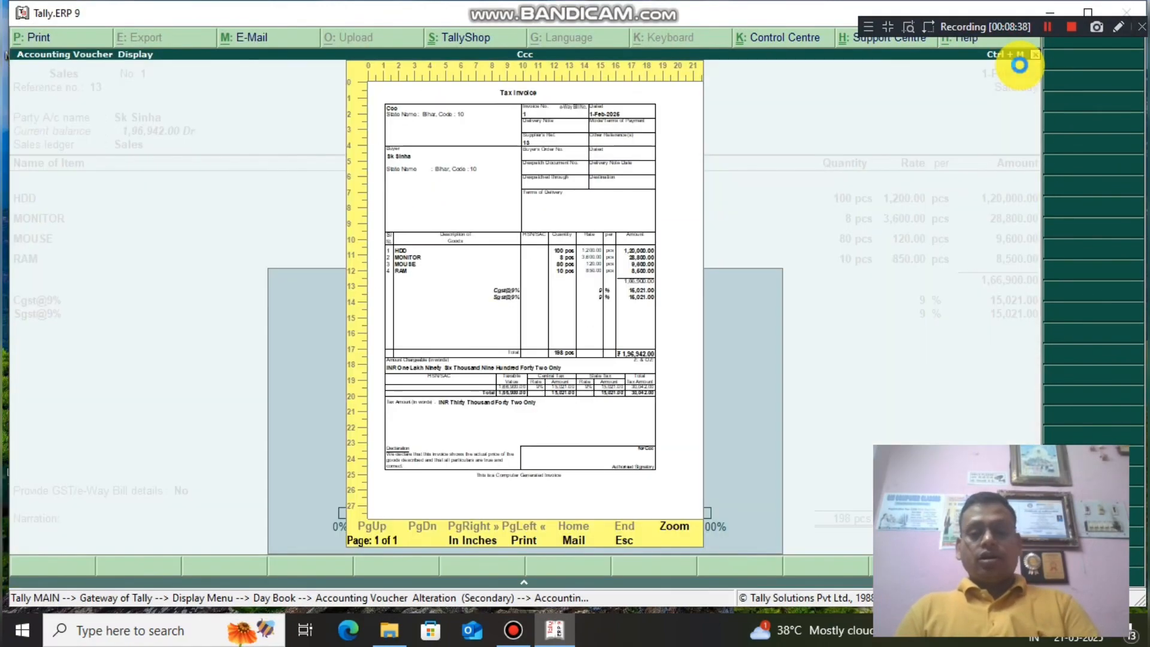
pyautogui.press('Escape')
pyautogui.press('Escape')
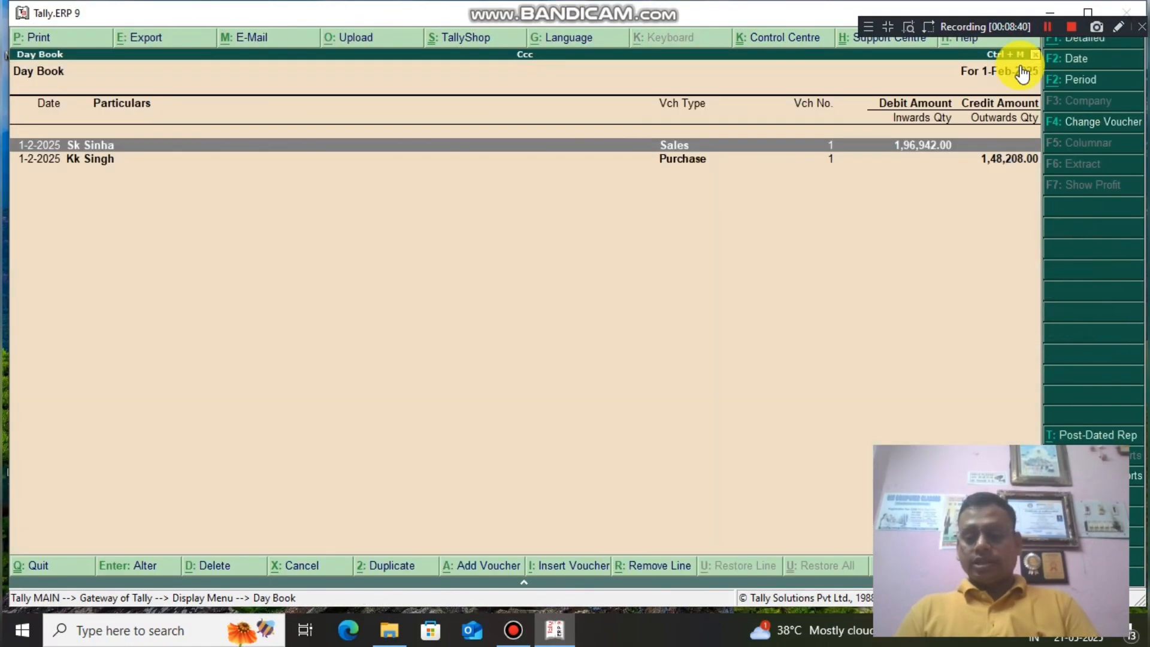
# Open the purchase voucher from Day Book and preview its invoice zoomed in.
pyautogui.press('Down')
pyautogui.press('Return')
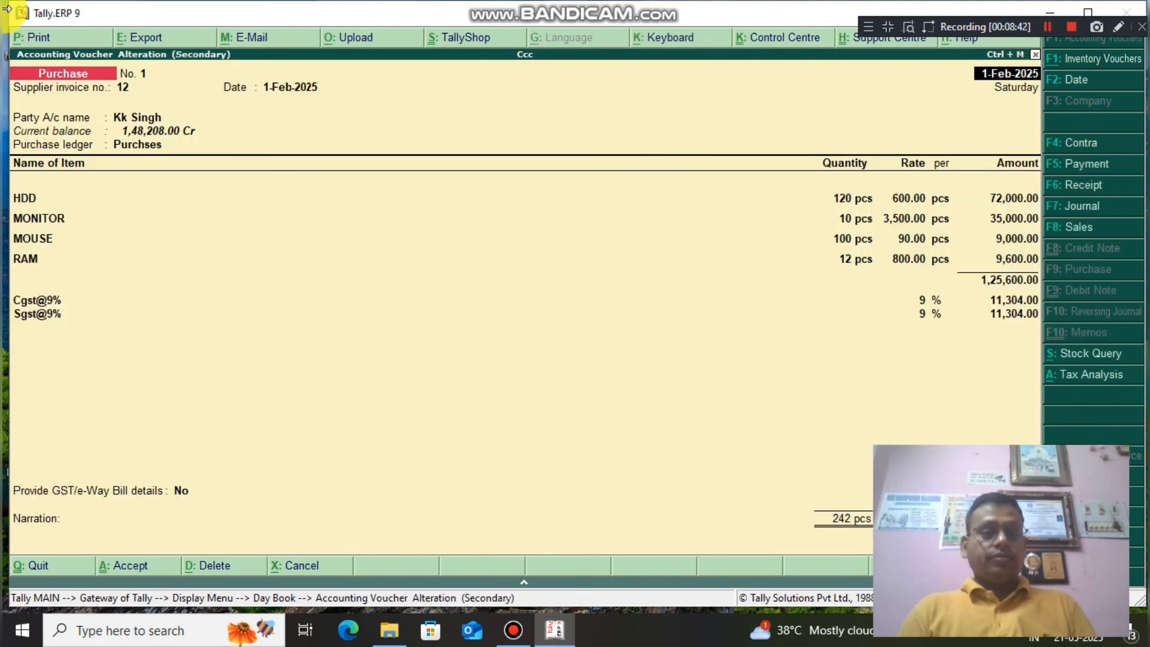
pyautogui.click(84, 41)
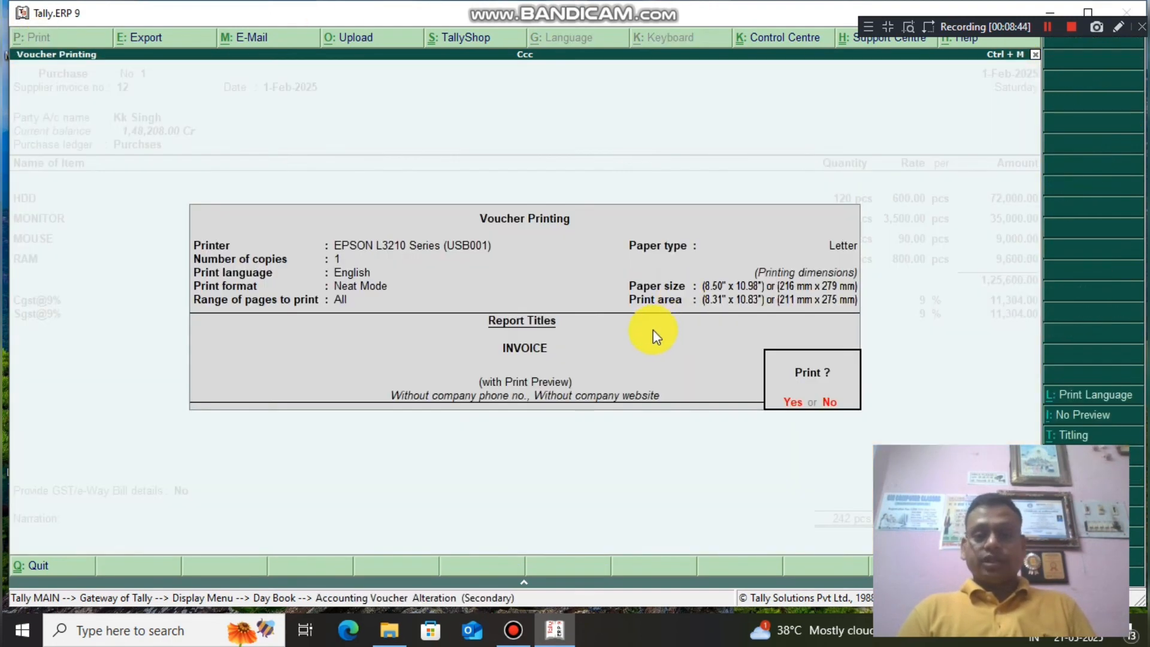
pyautogui.click(791, 401)
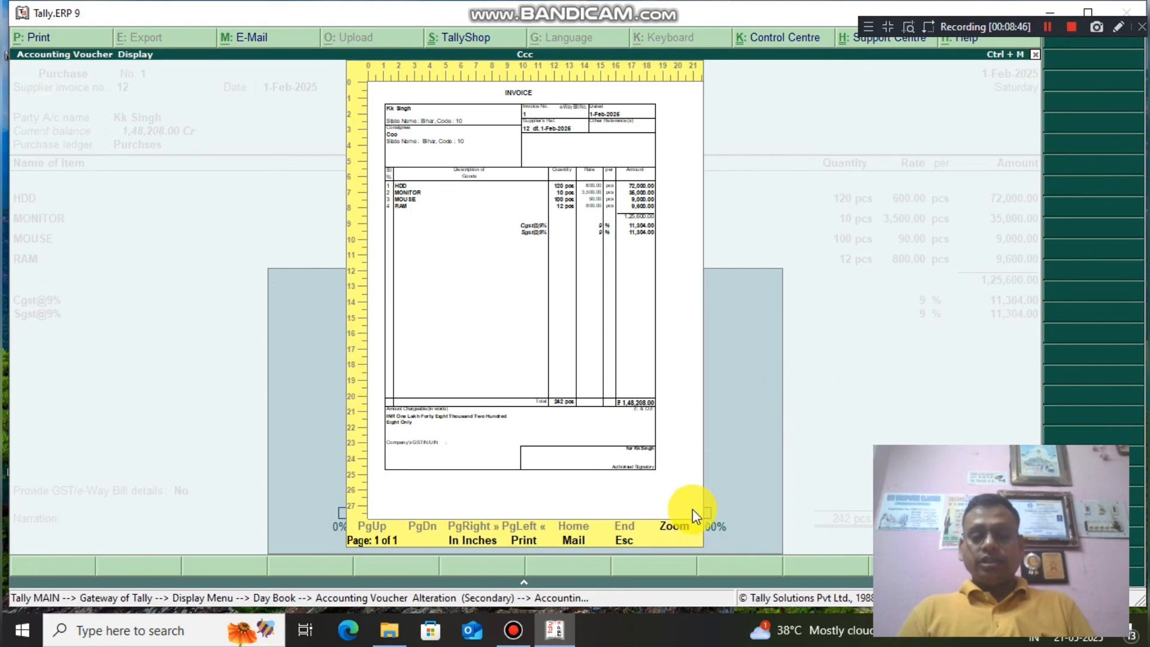
pyautogui.click(688, 528)
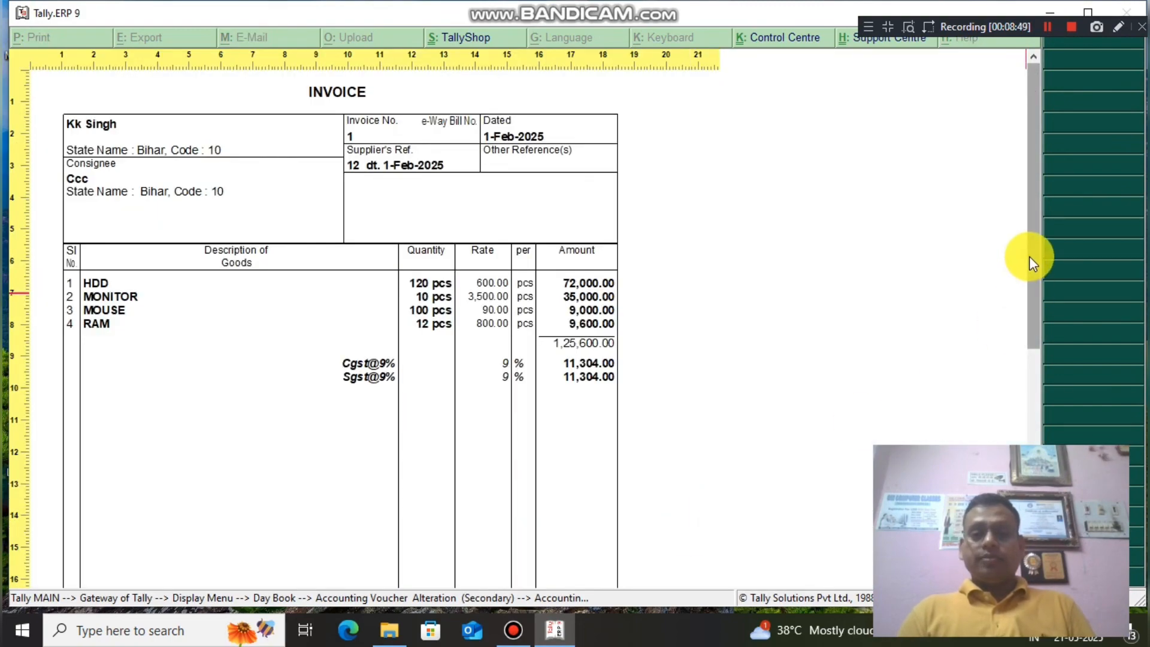
pyautogui.scroll(-6, 1029, 256)
pyautogui.moveTo(1059, 442); pyautogui.dragTo(1028, 213)
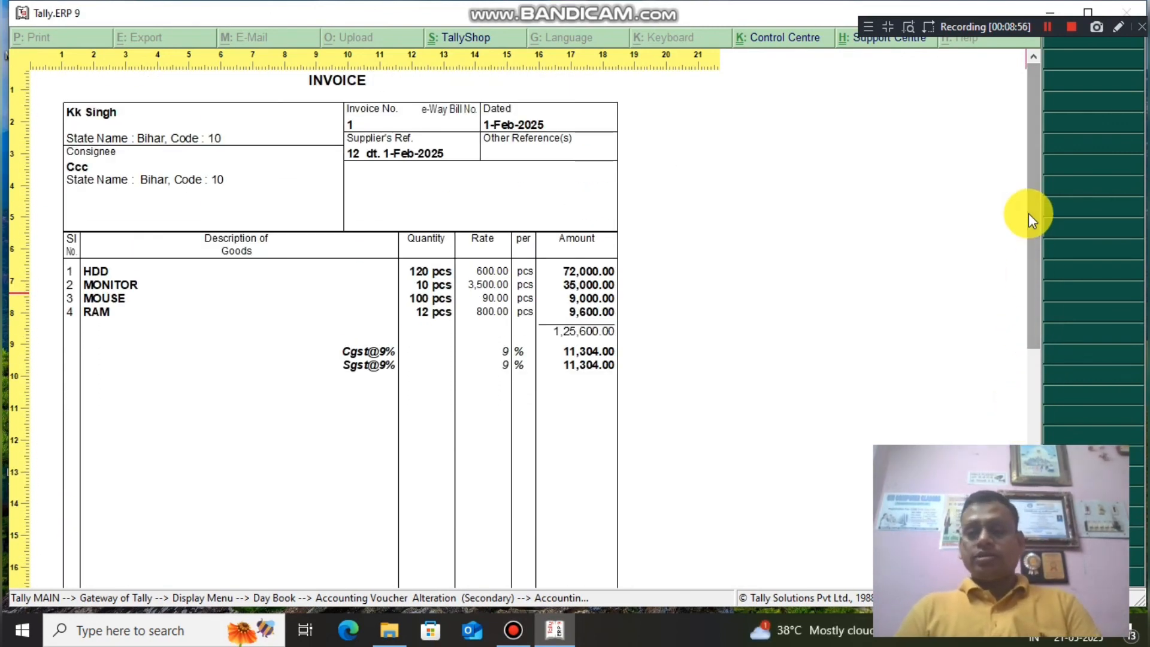
# Close the preview and quit Tally.ERP 9.
pyautogui.press('Escape')
pyautogui.press('Escape')
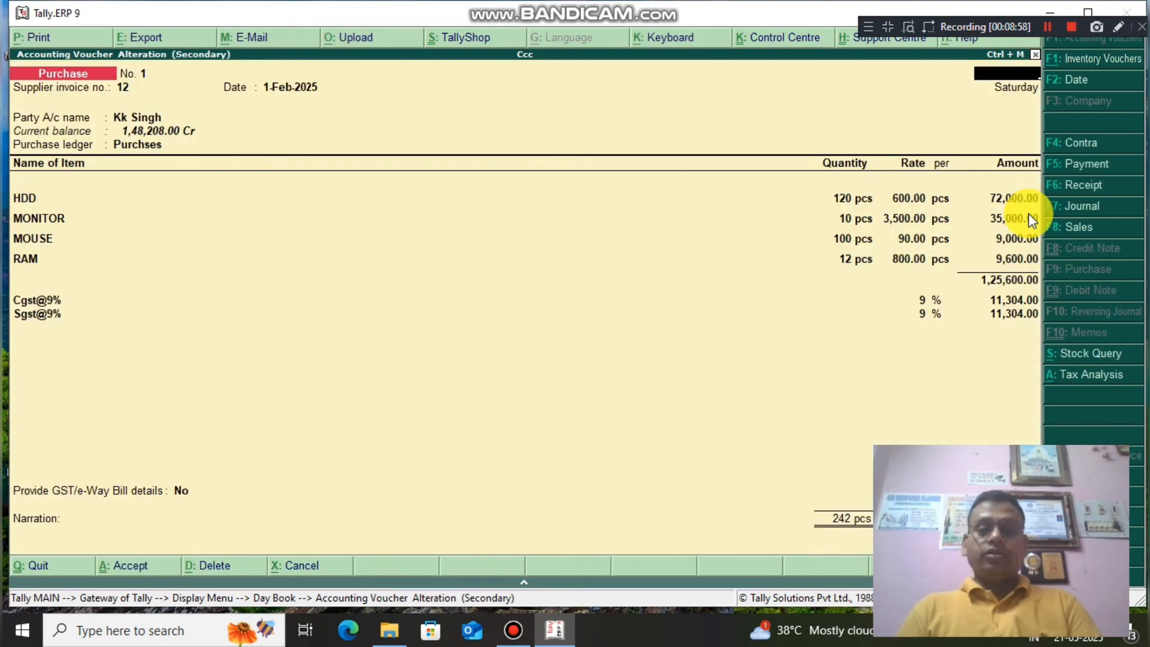
pyautogui.press('Escape')
pyautogui.press('Escape')
pyautogui.press('Escape')
pyautogui.press('Escape')
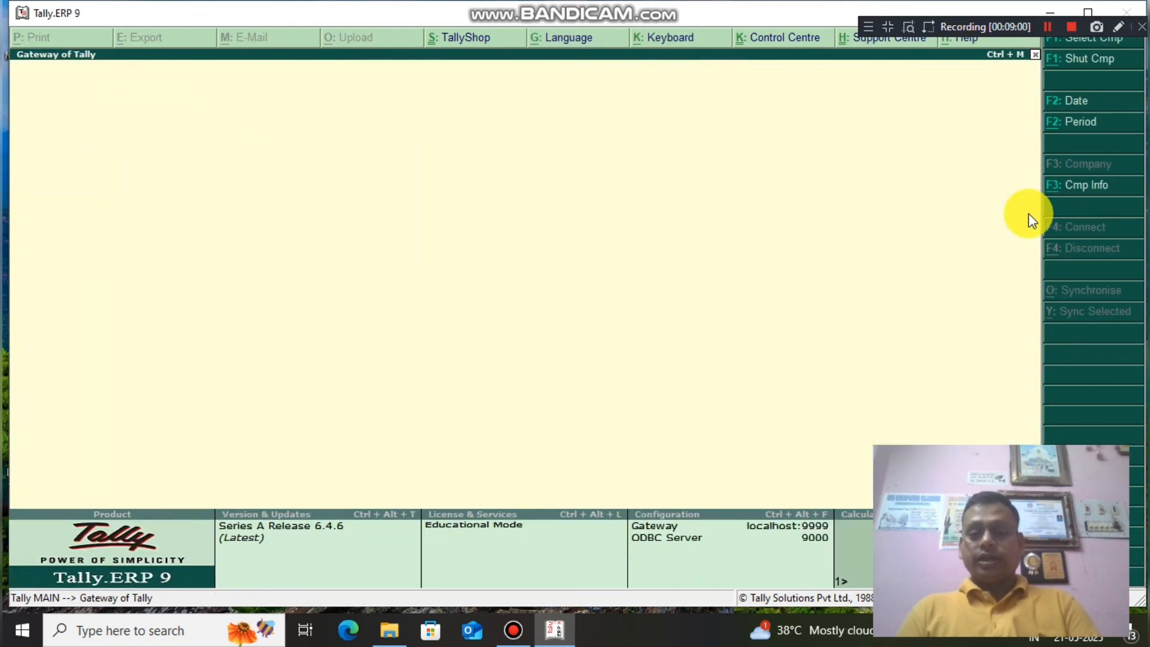
pyautogui.press('Return')
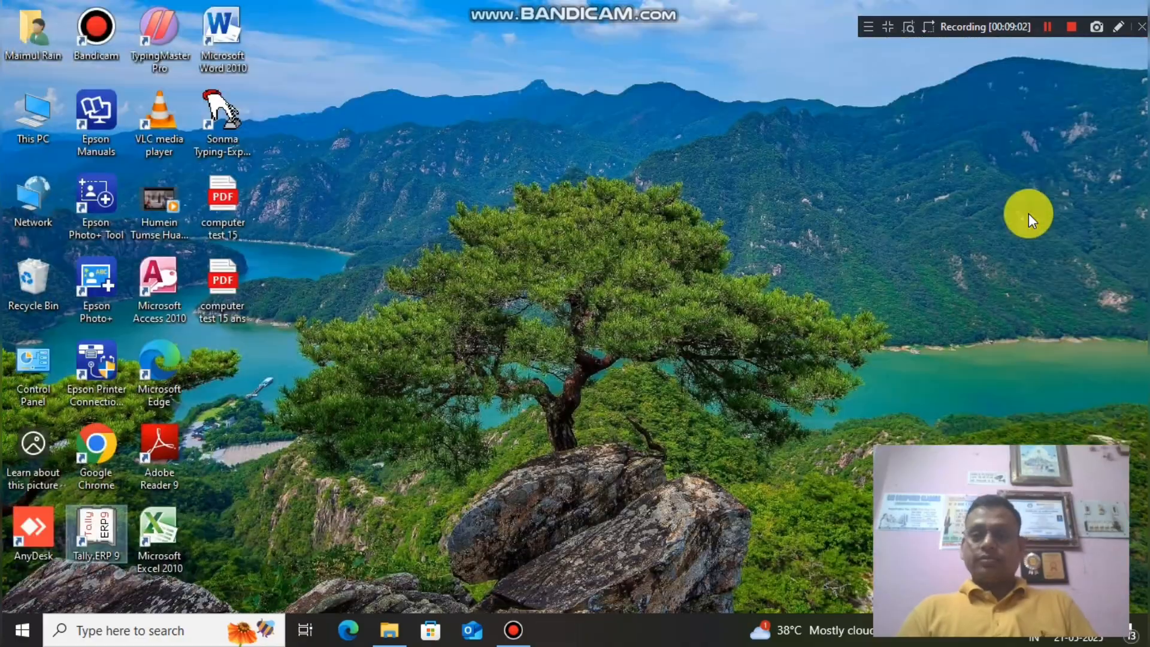